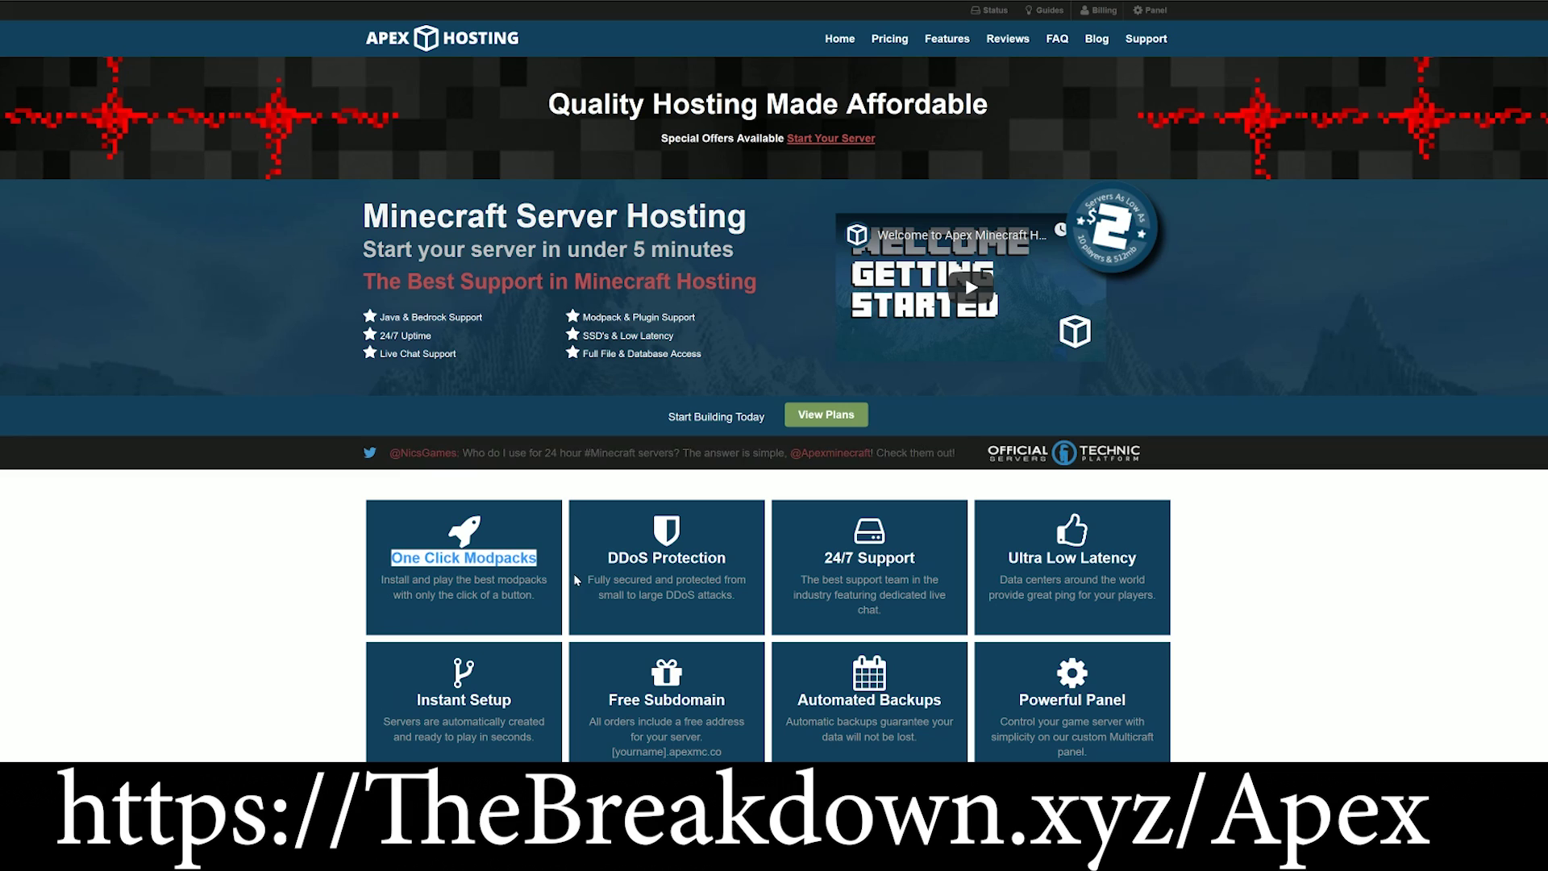
pyautogui.scroll(-5, 302, 593)
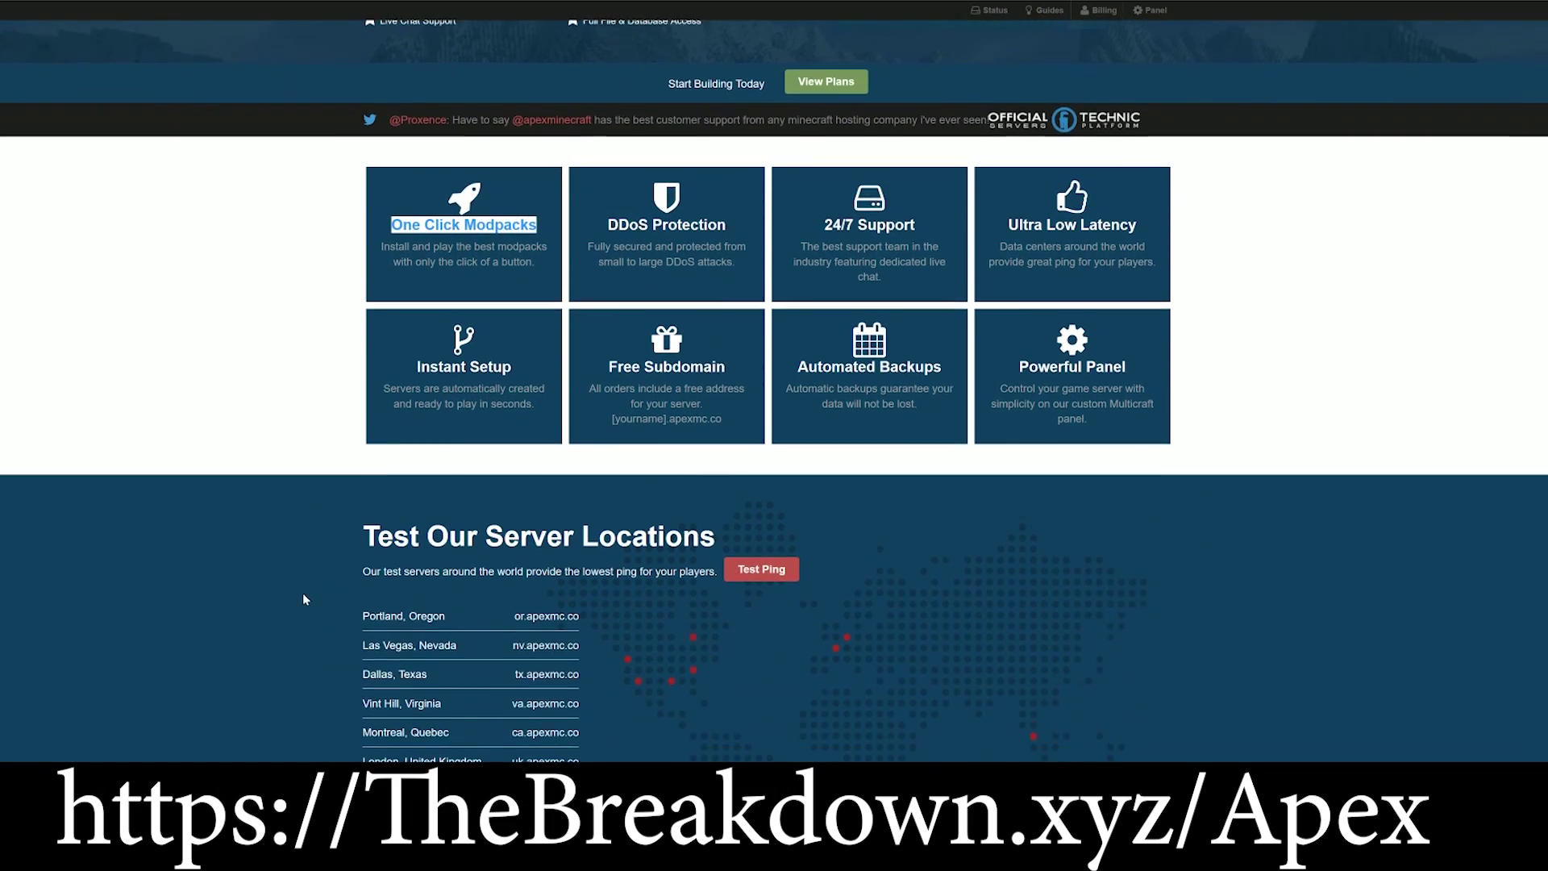
pyautogui.scroll(-5, 316, 557)
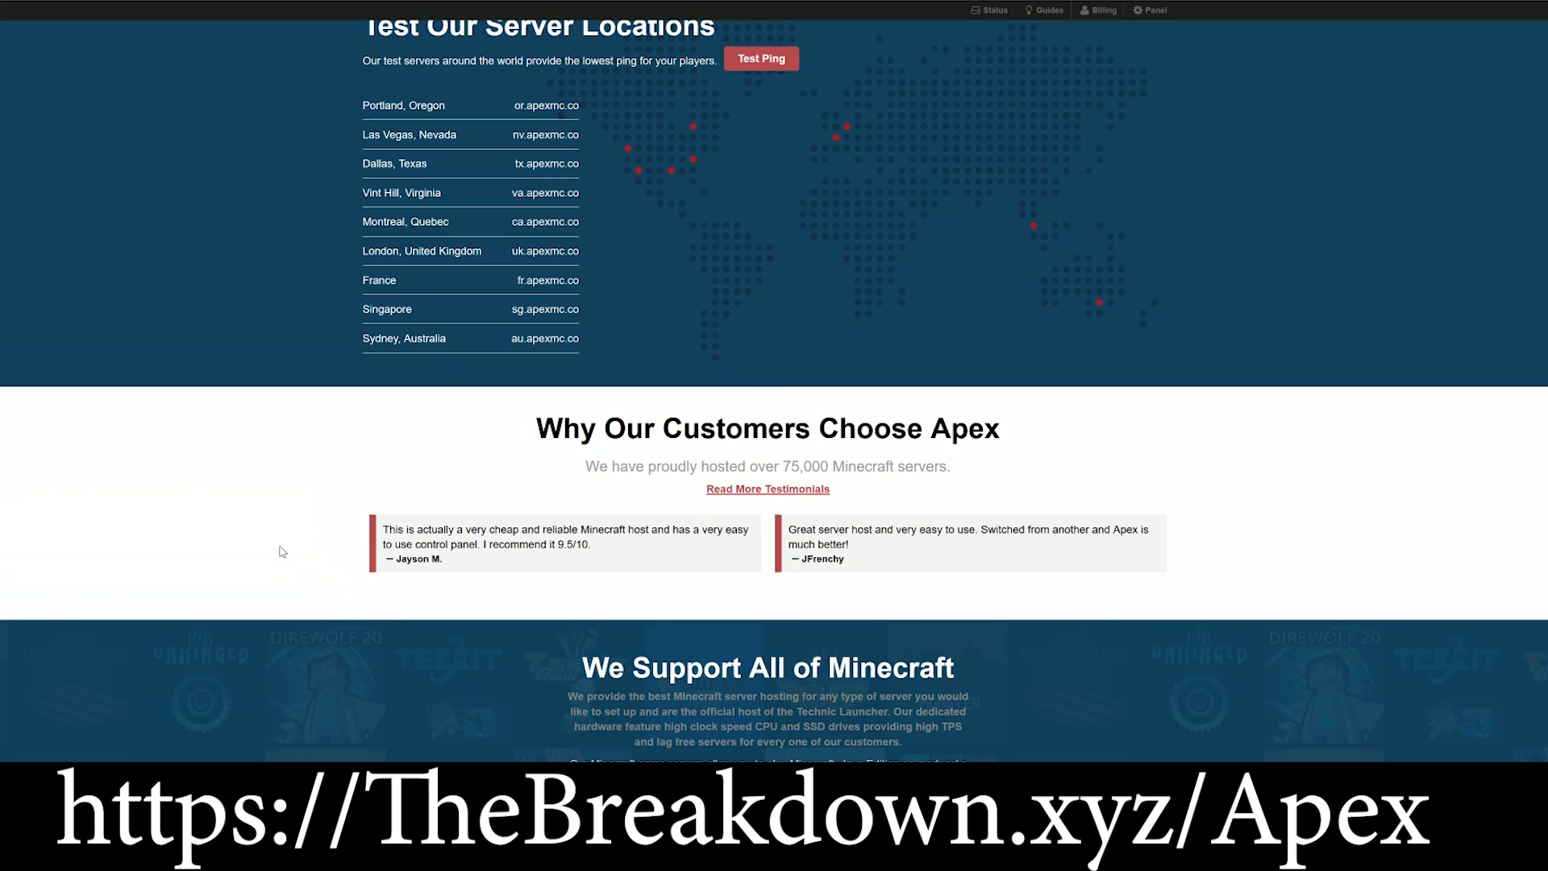
pyautogui.scroll(-4, 1106, 671)
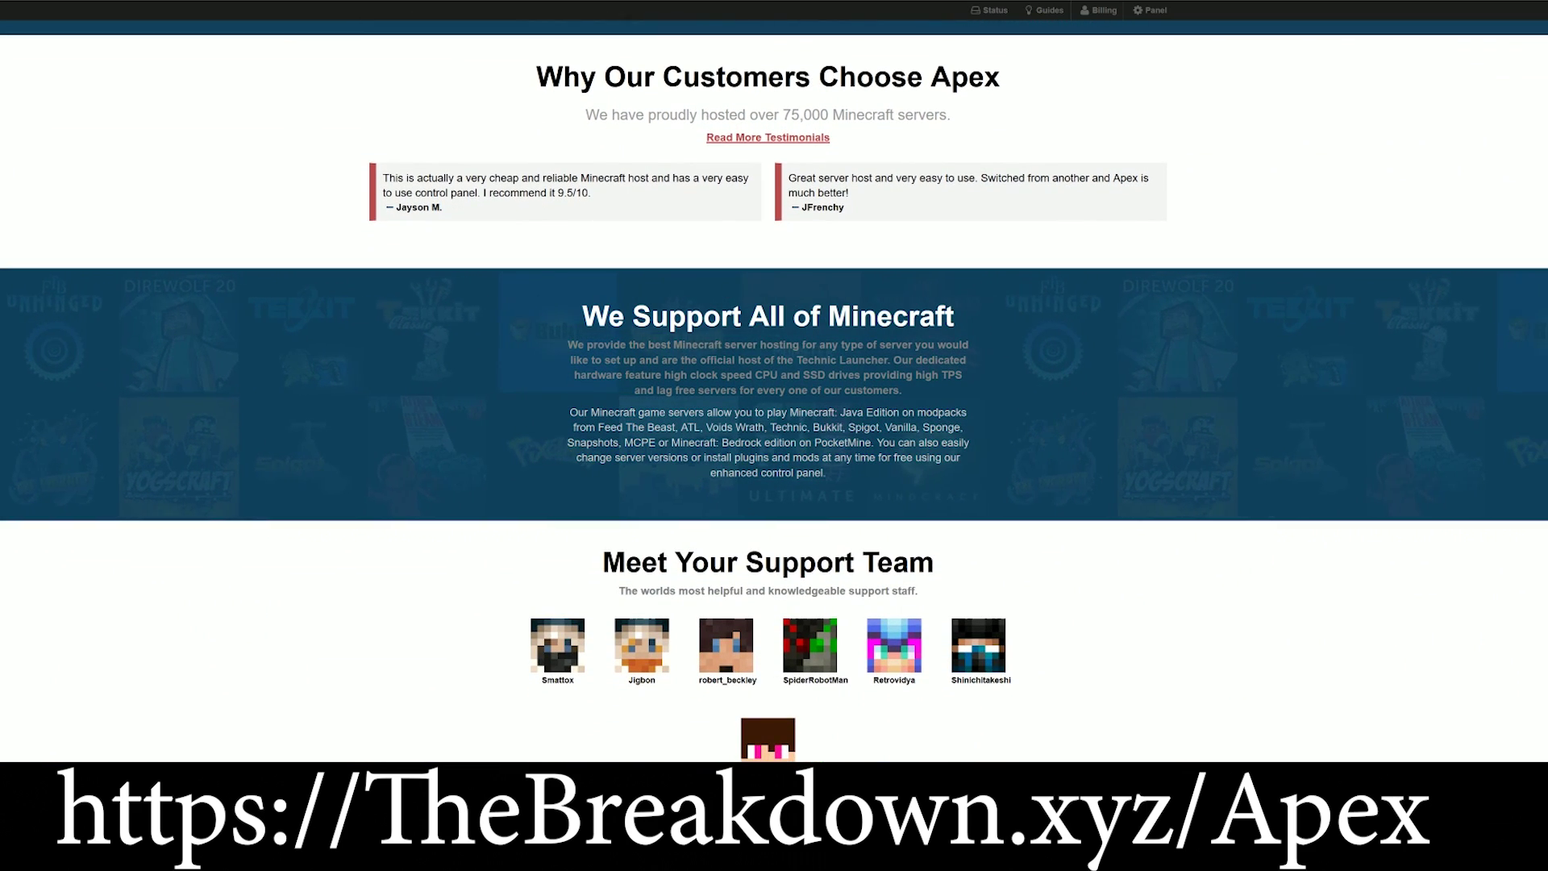
pyautogui.moveTo(626, 375); pyautogui.dragTo(860, 375)
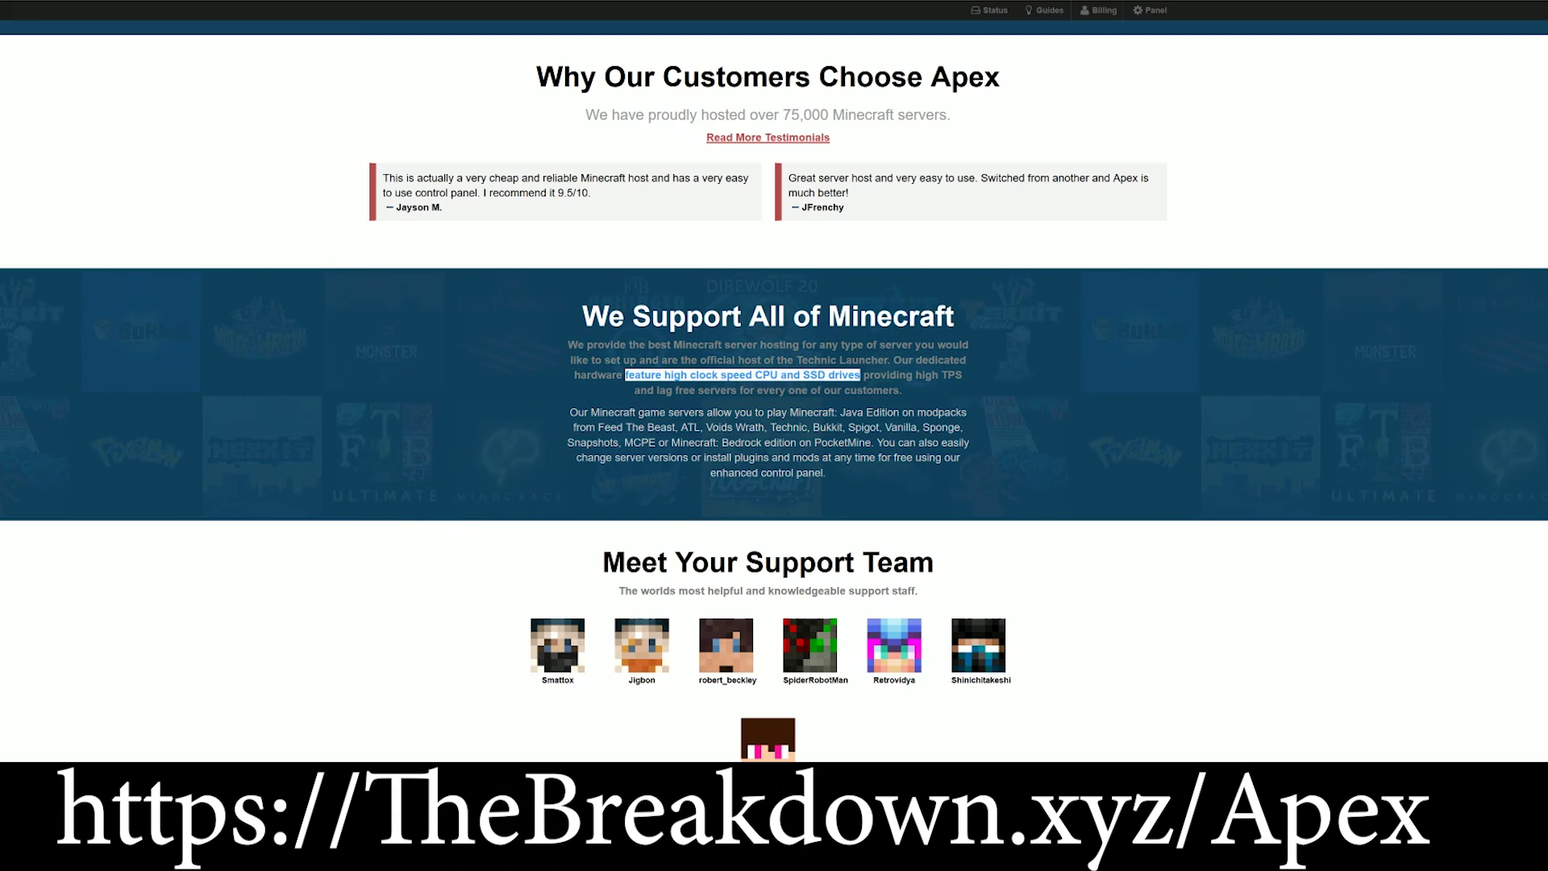
pyautogui.click(678, 428)
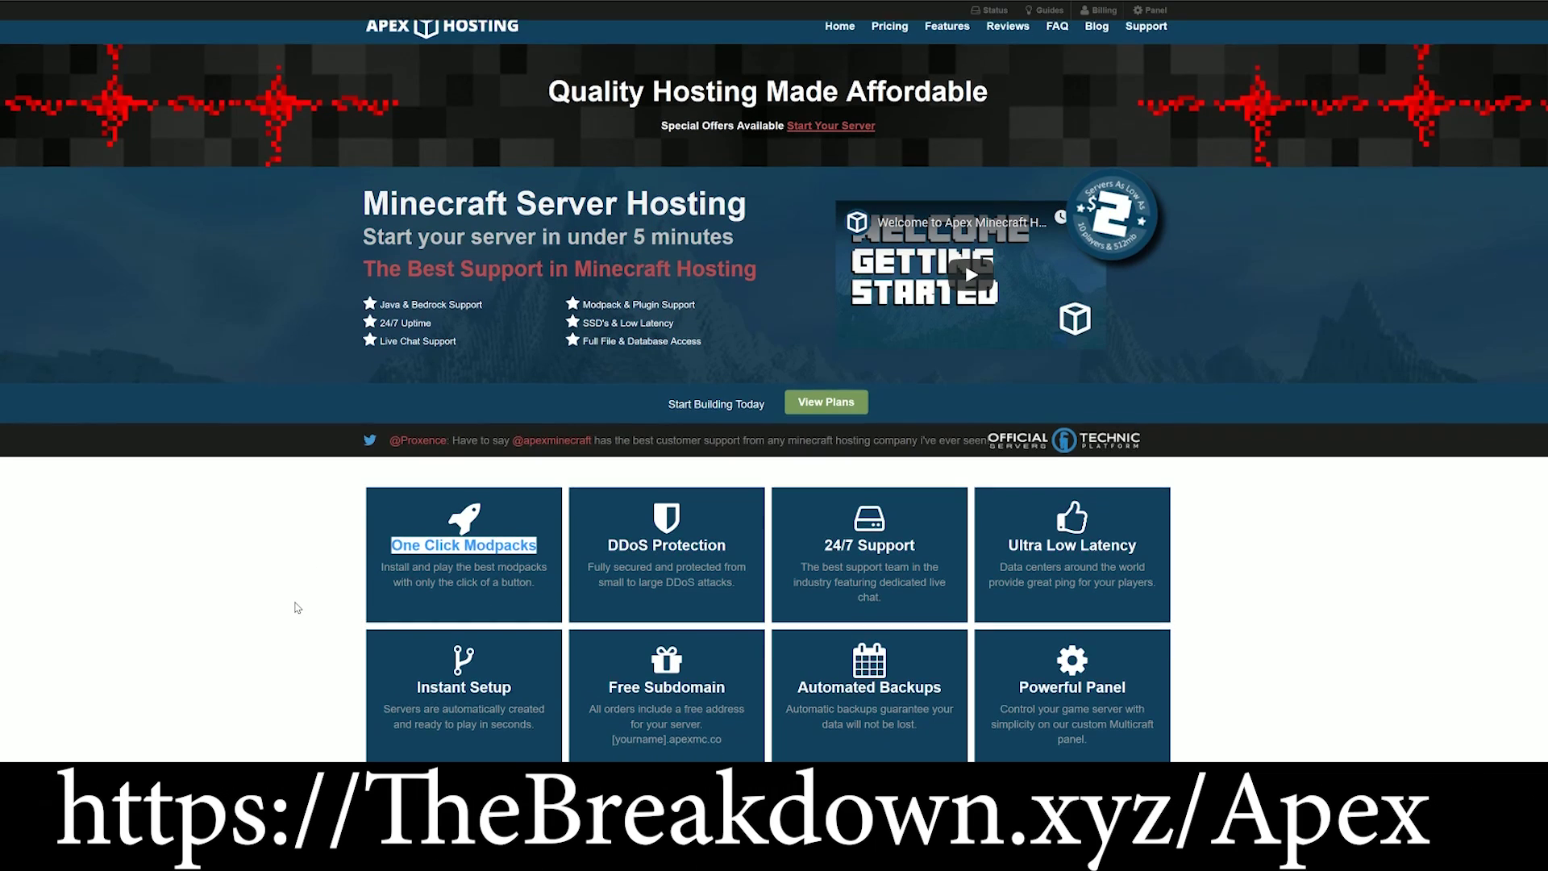
pyautogui.scroll(-5, 305, 593)
pyautogui.scroll(-5, 315, 560)
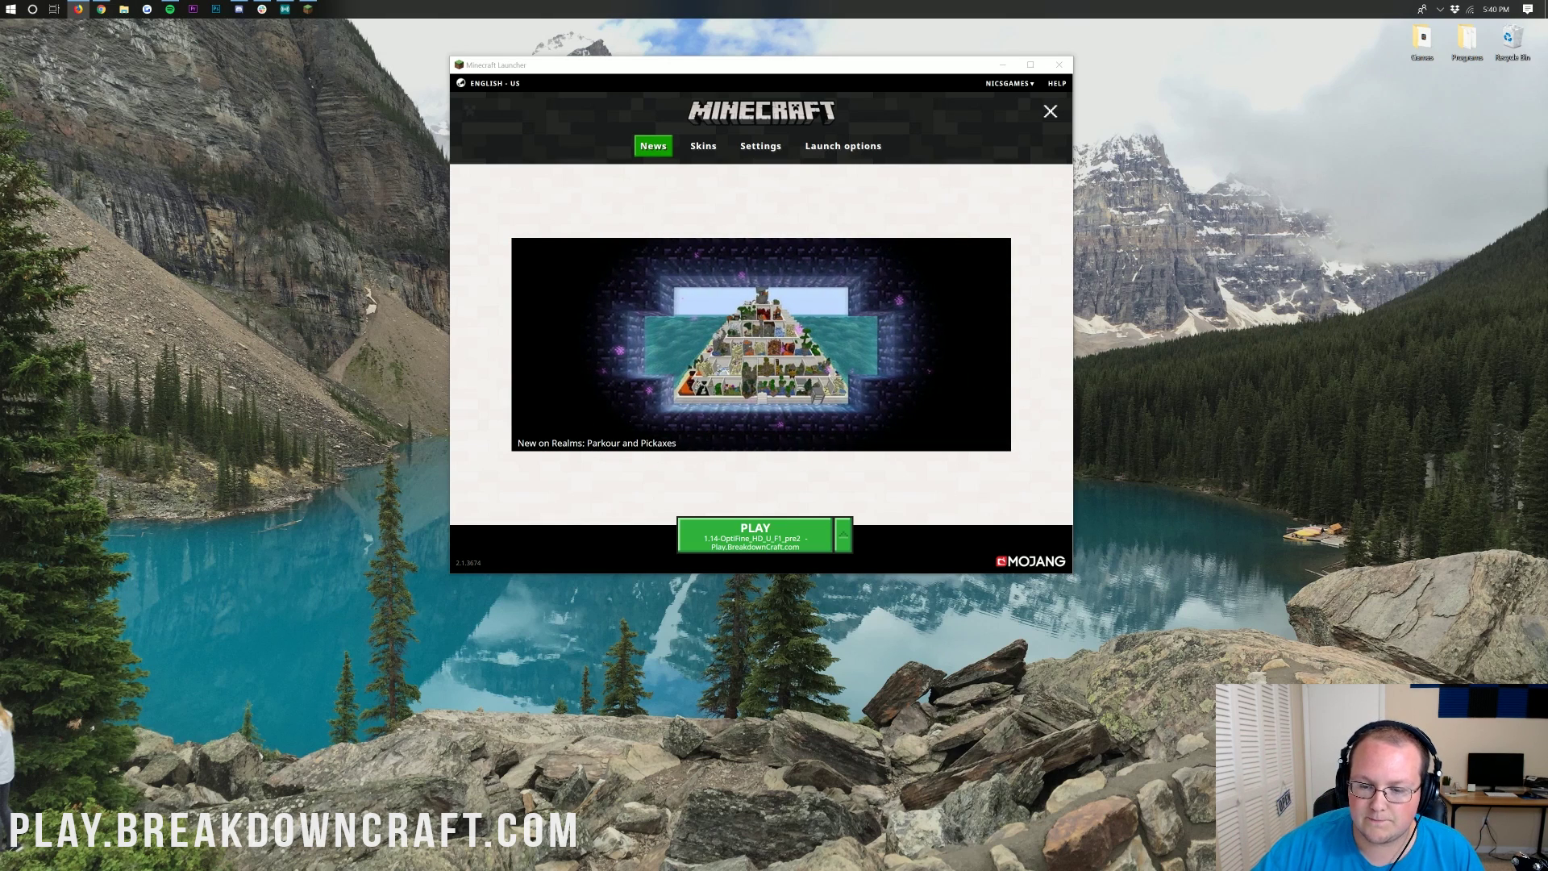
# Step: Bring up the launcher's installations list showing the OptiFine and BreakdownCraft 1.14 profiles
pyautogui.click(1050, 111)
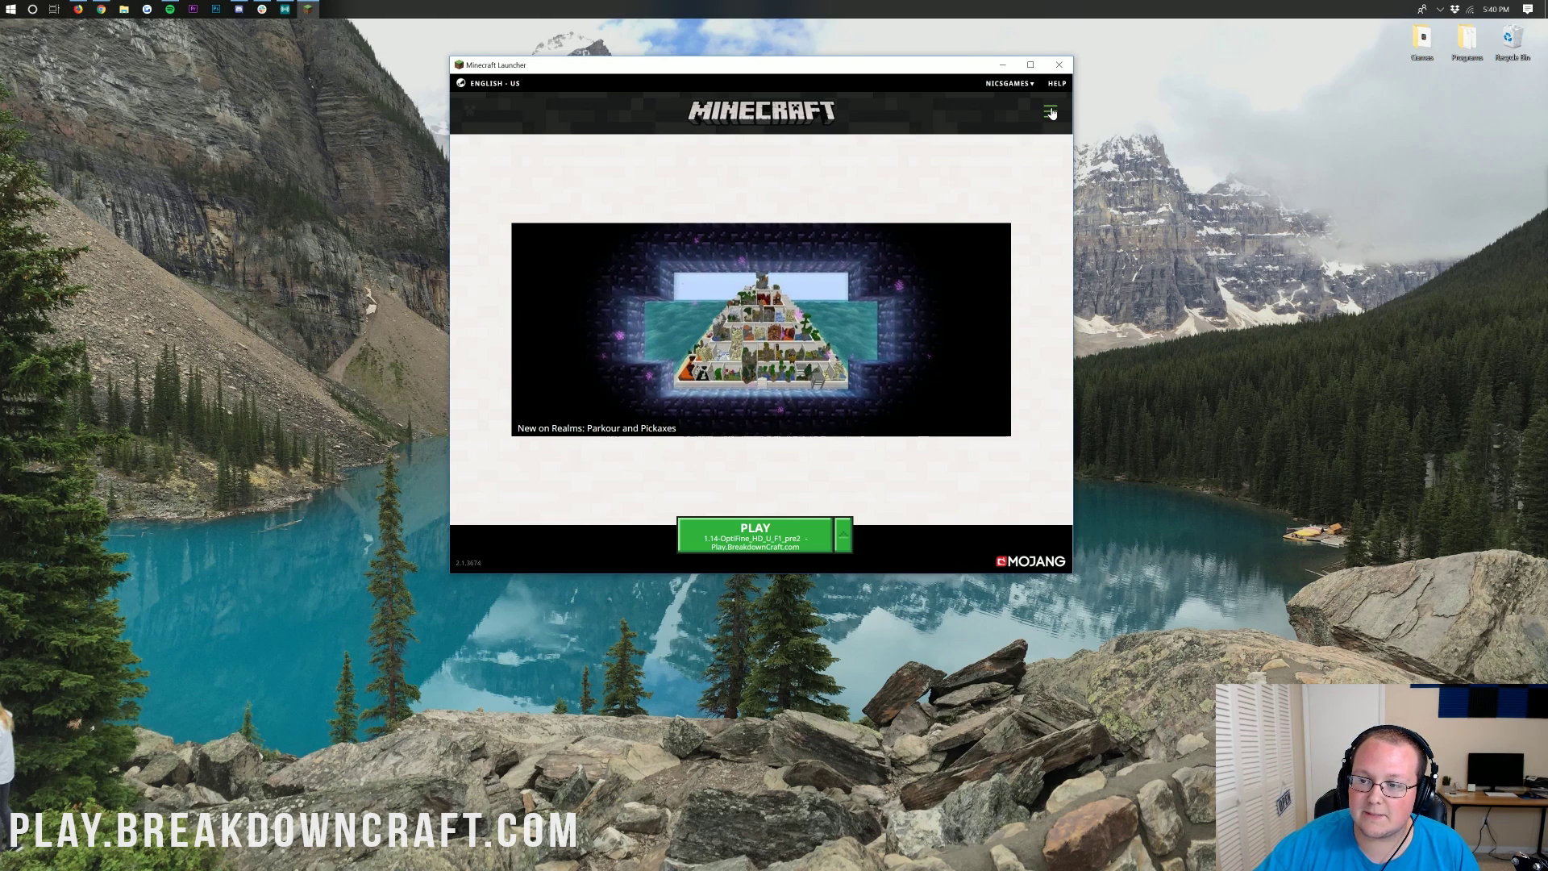
pyautogui.click(1051, 112)
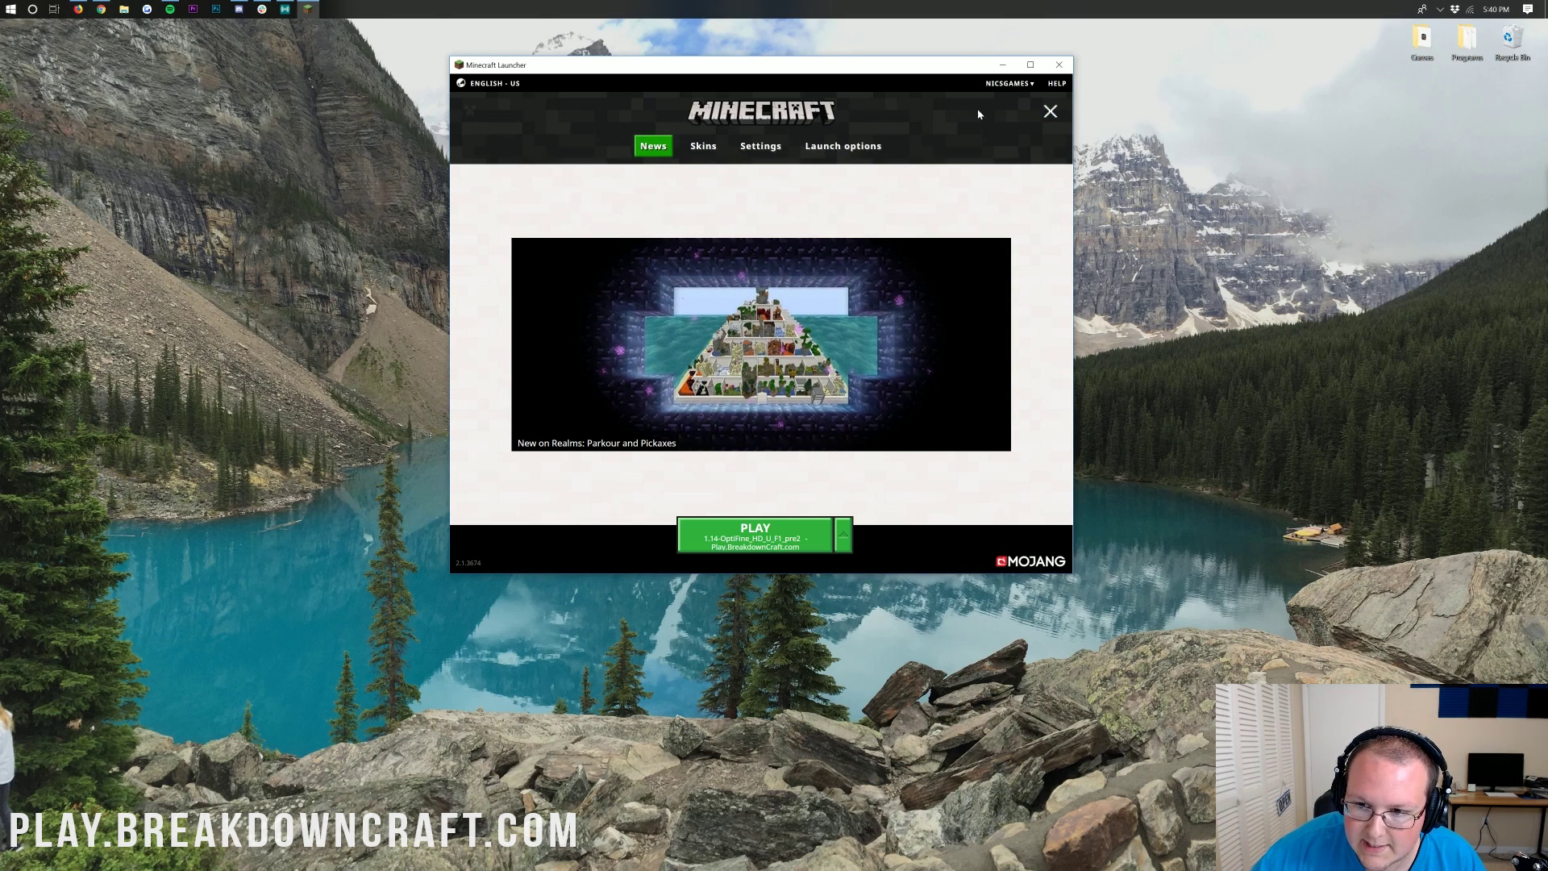
pyautogui.click(830, 149)
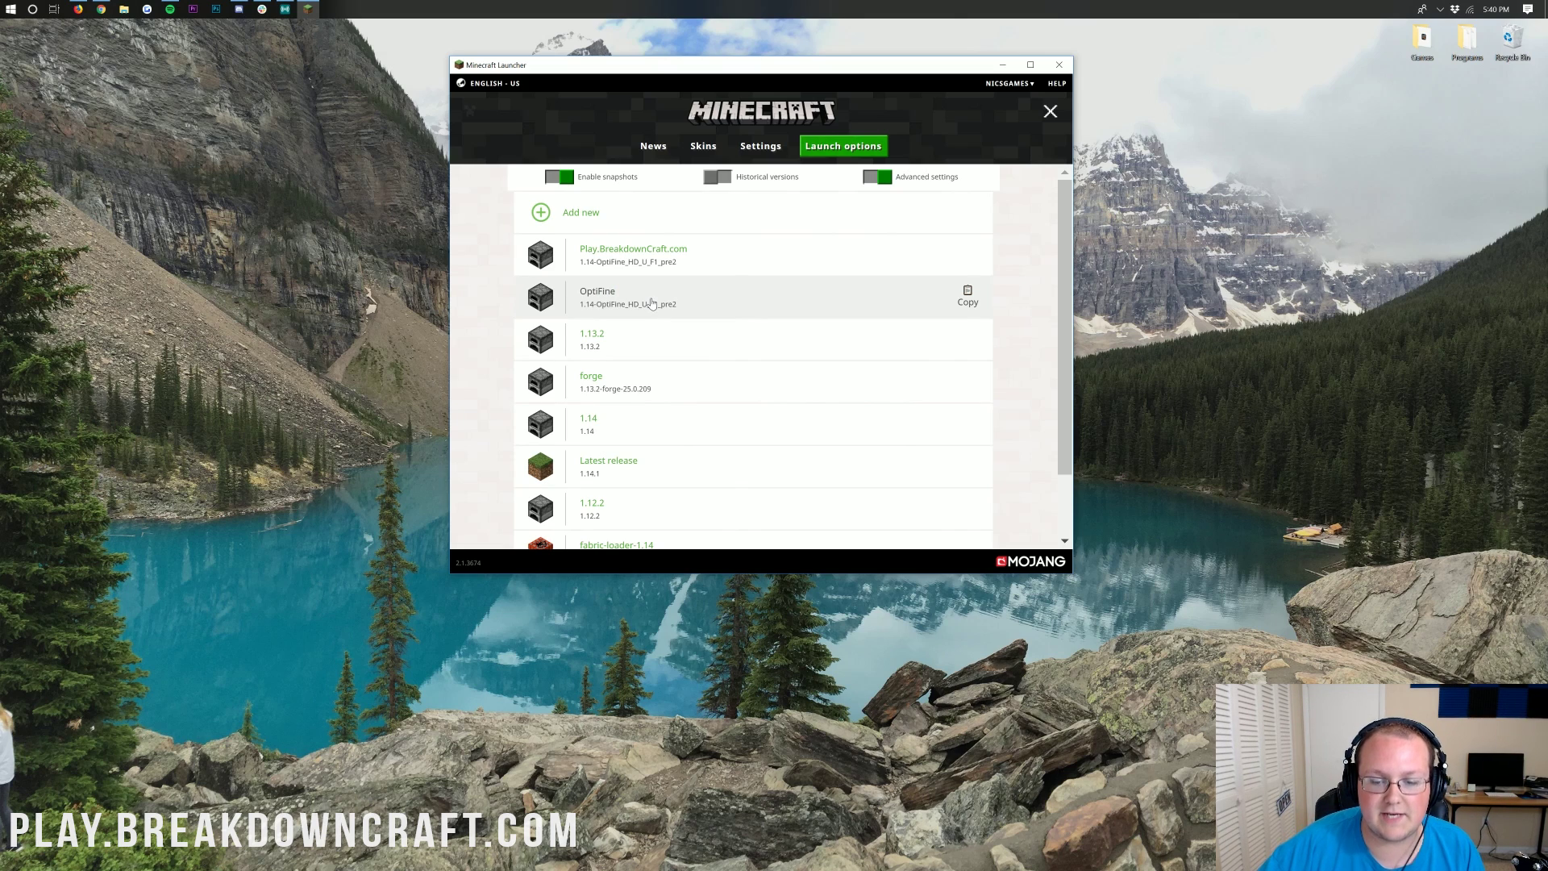
# Step: Give the OptiFine installation a custom game resolution of 1920 × 1080
pyautogui.click(652, 303)
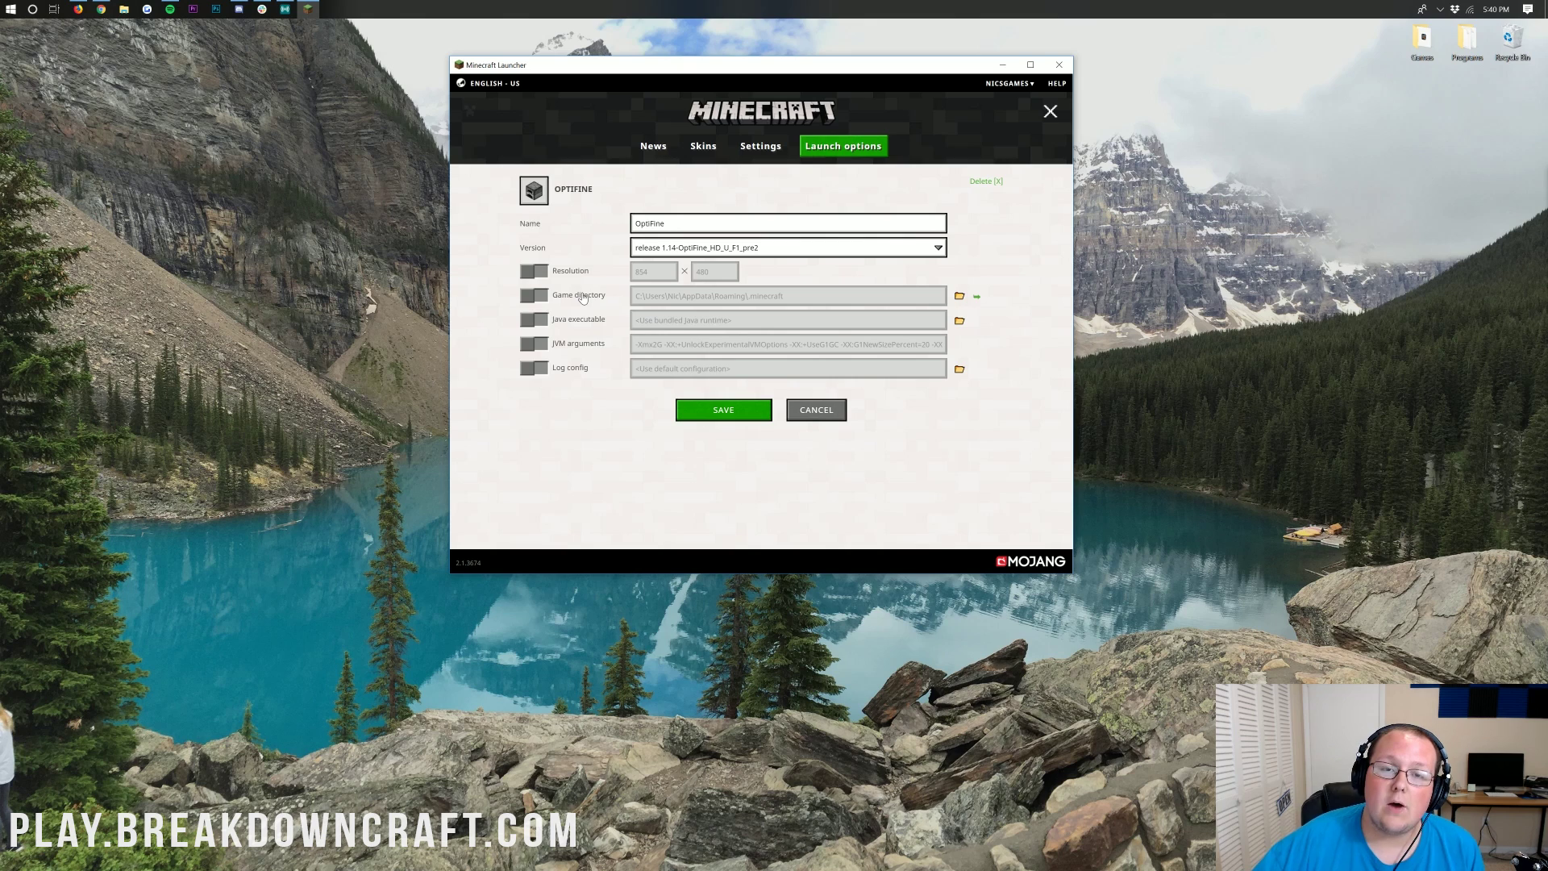
pyautogui.click(534, 271)
pyautogui.press('Tab')
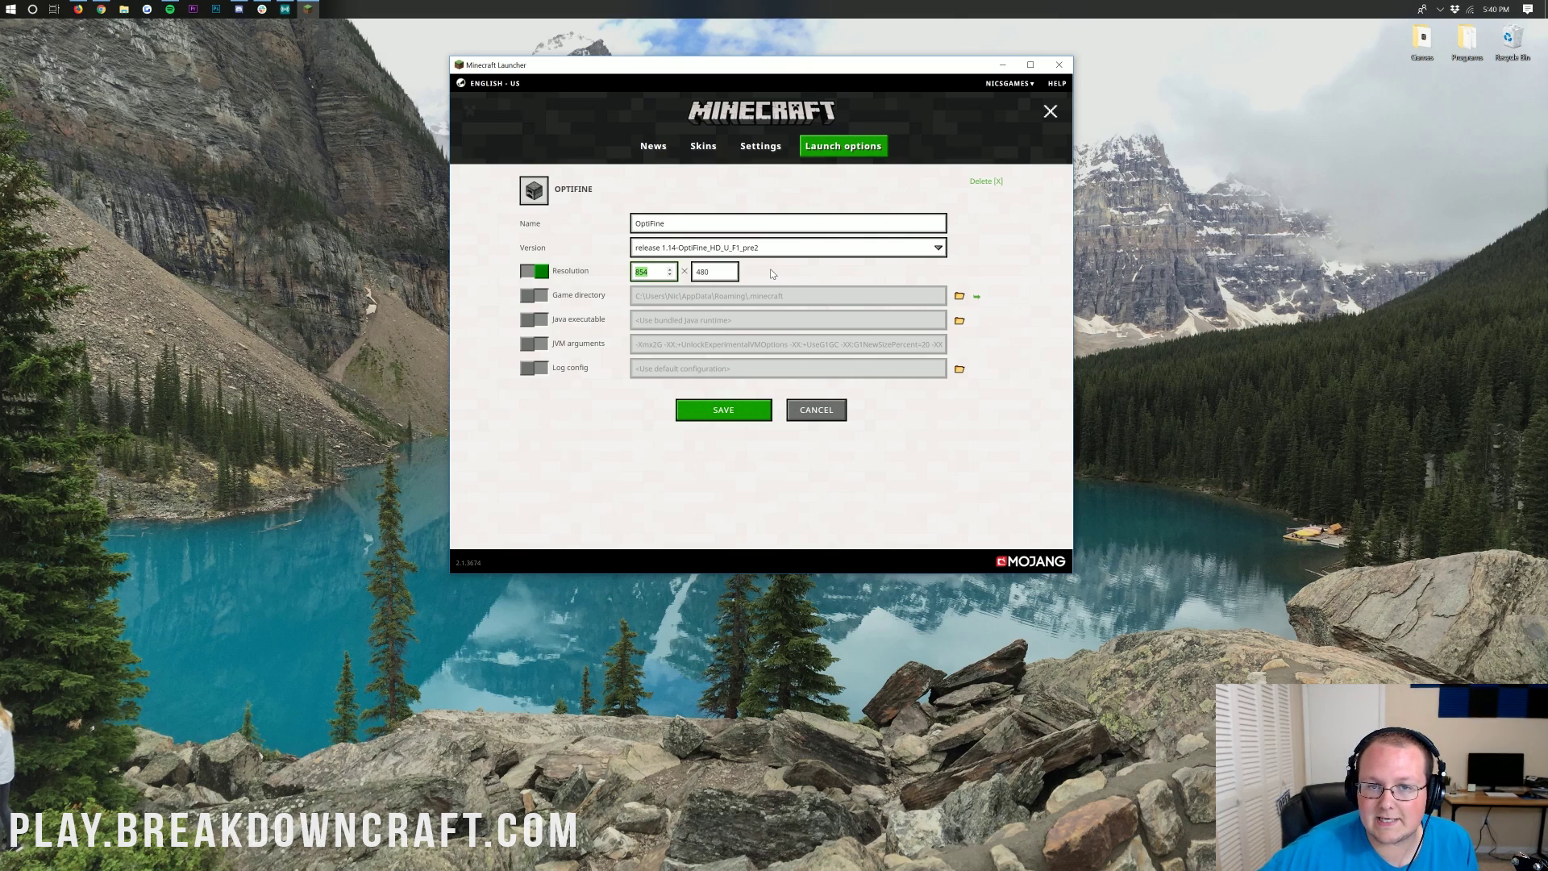
pyautogui.write('1920')
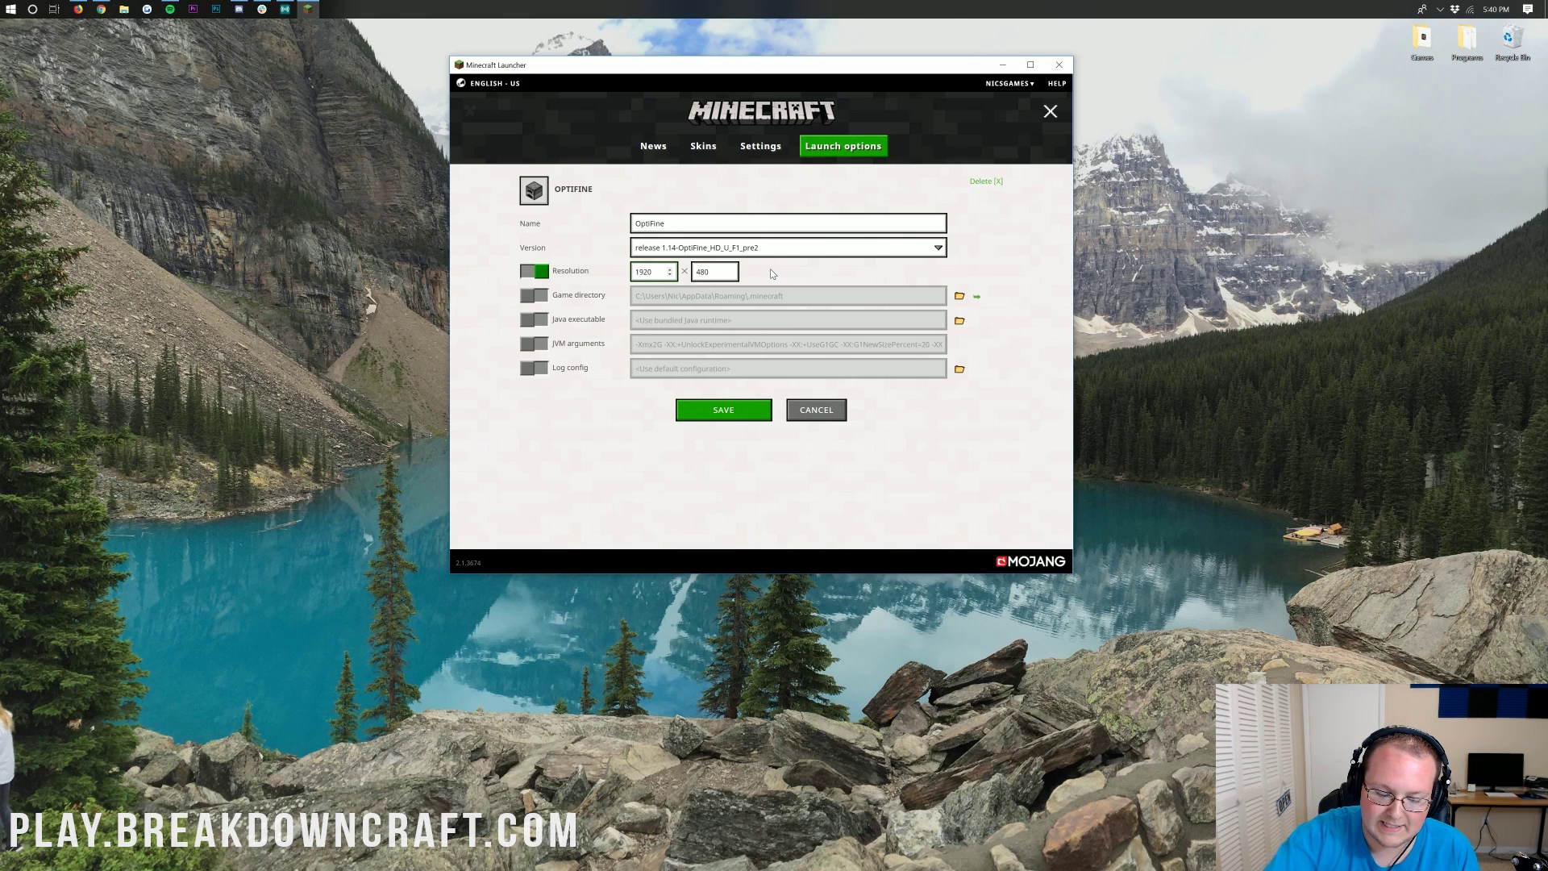
pyautogui.press('Tab')
pyautogui.write('1080')
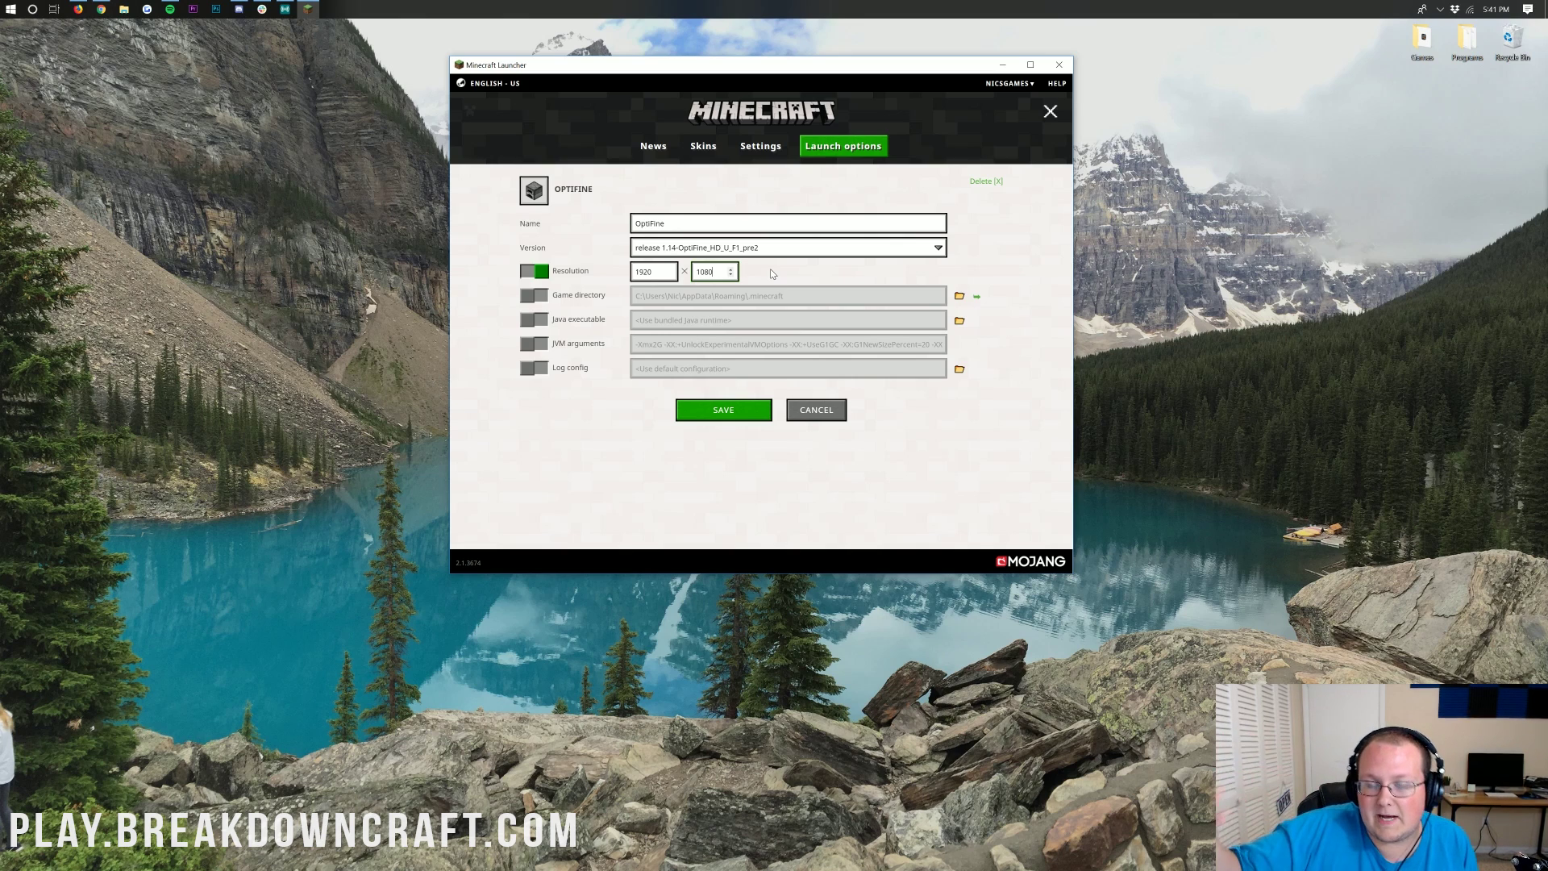
# Step: Enable the -Xmx2G JVM arguments and save the OptiFine installation
pyautogui.click(534, 343)
pyautogui.moveTo(634, 345); pyautogui.dragTo(663, 344)
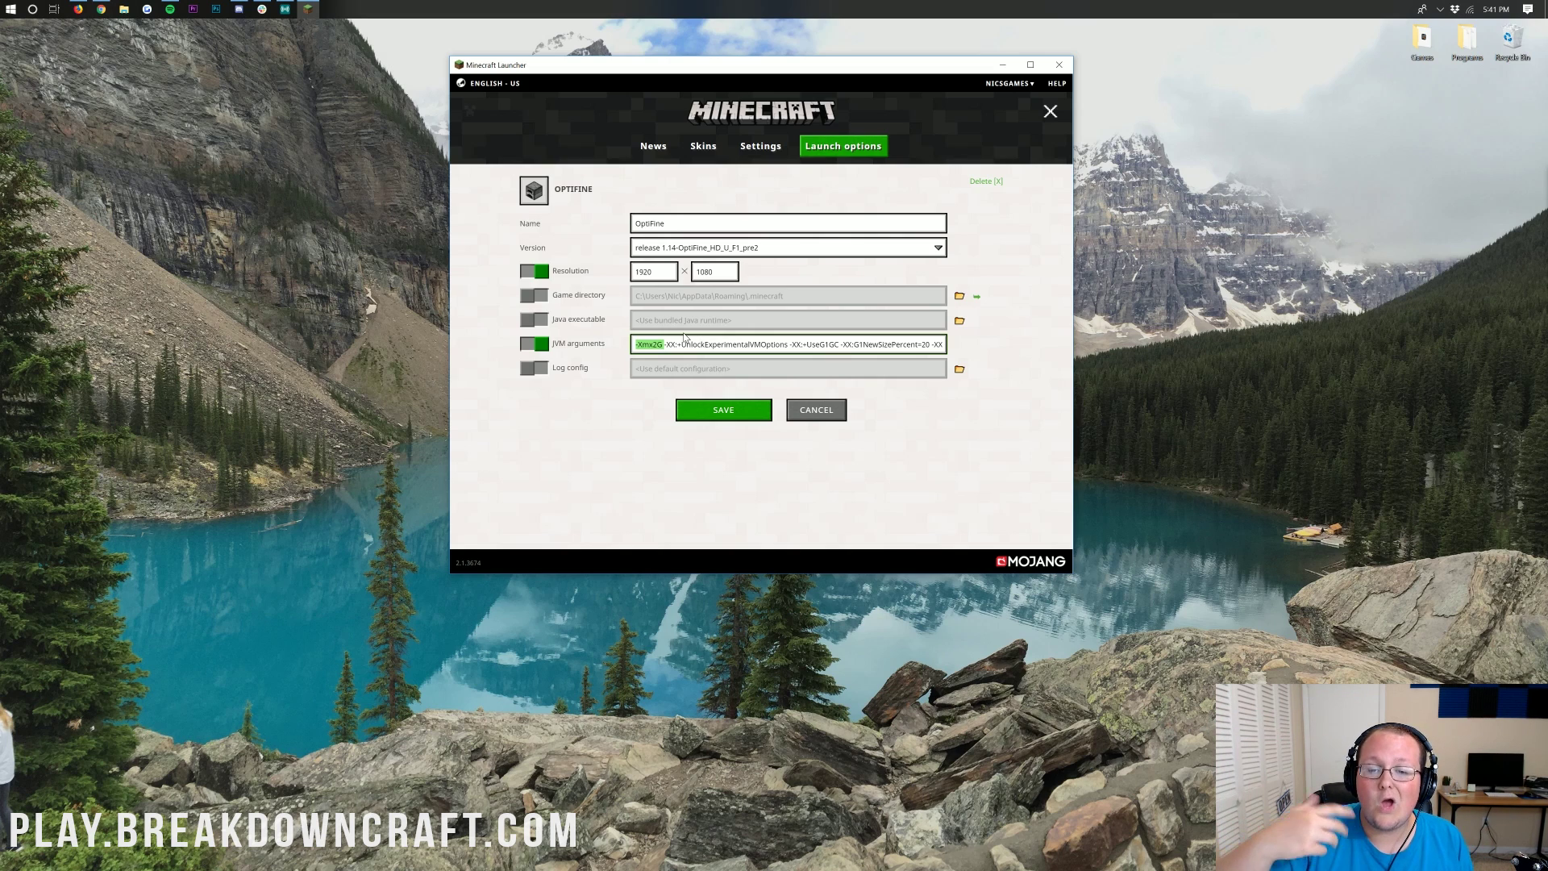
pyautogui.press('Right')
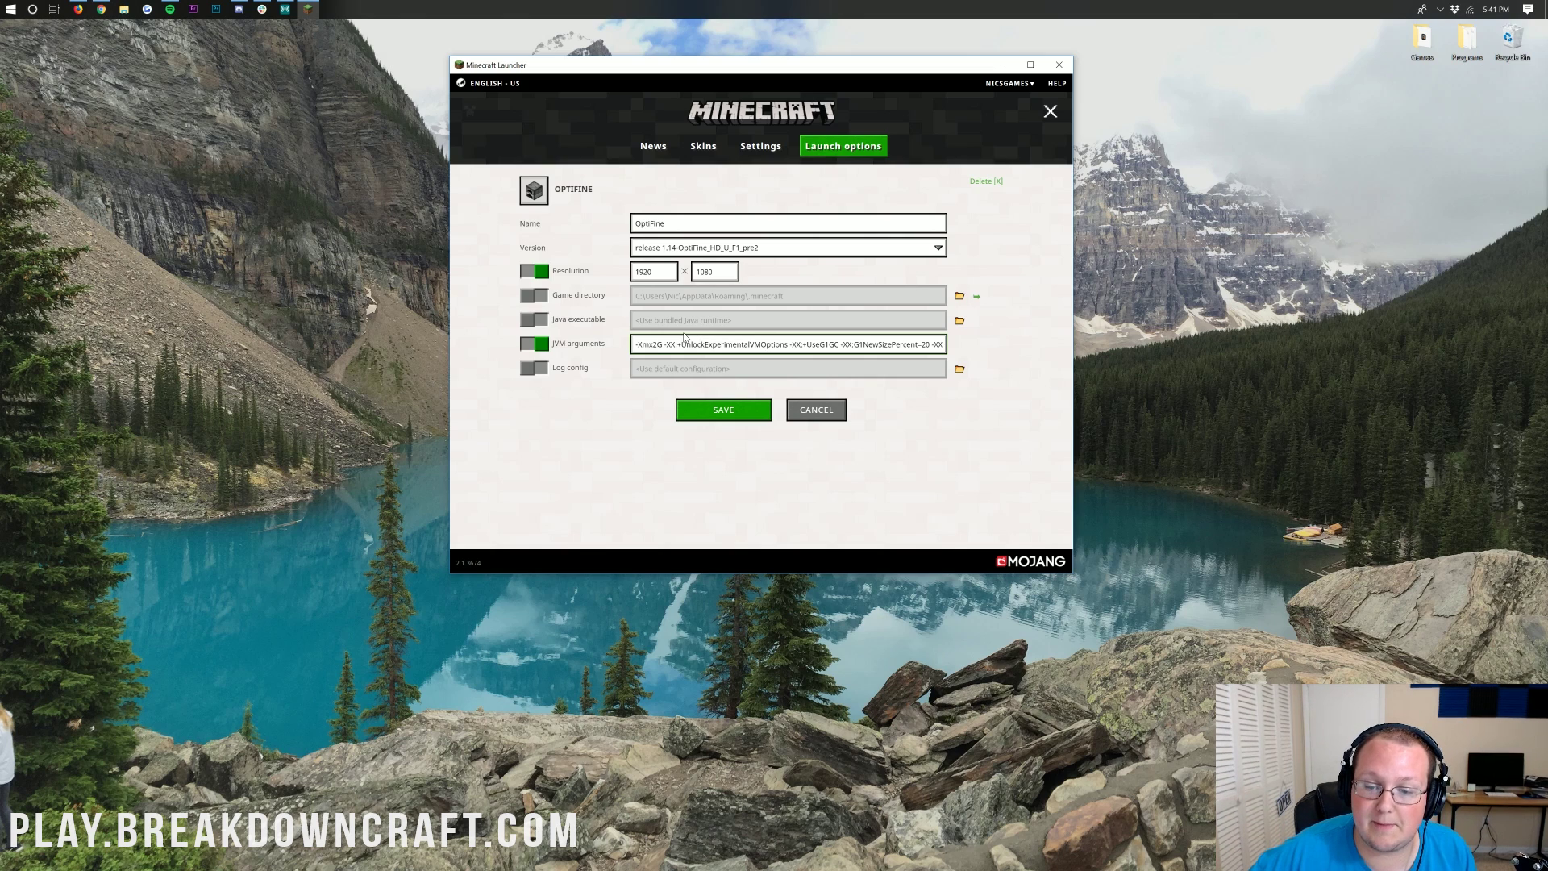
pyautogui.click(659, 345)
pyautogui.click(747, 416)
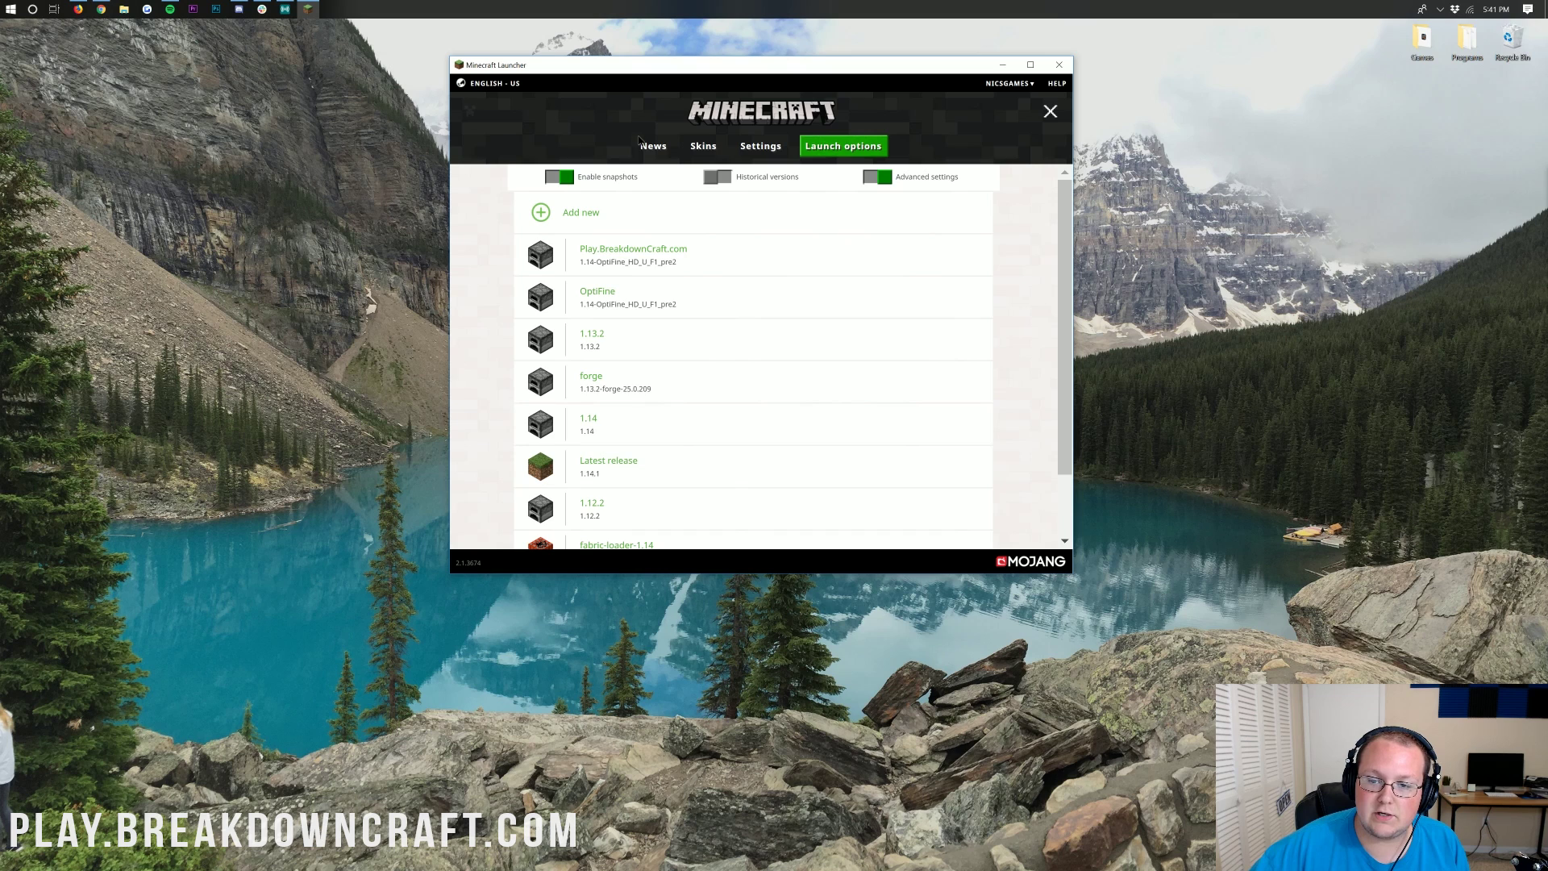
# Step: From the News page, select the OptiFine installation and launch Minecraft 1.14
pyautogui.click(645, 145)
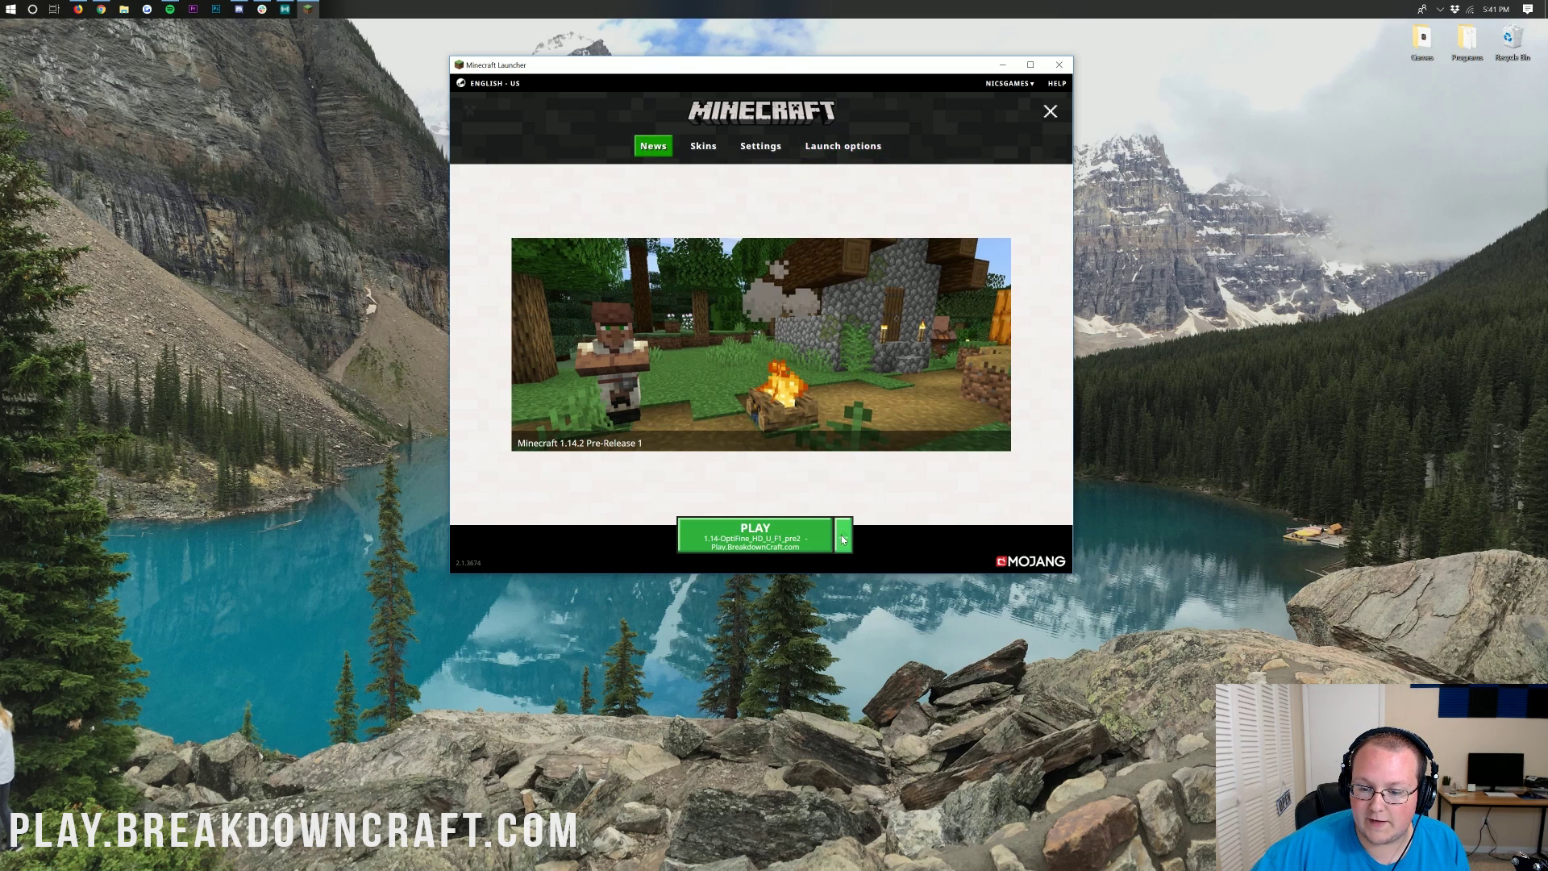
pyautogui.click(843, 535)
pyautogui.click(767, 417)
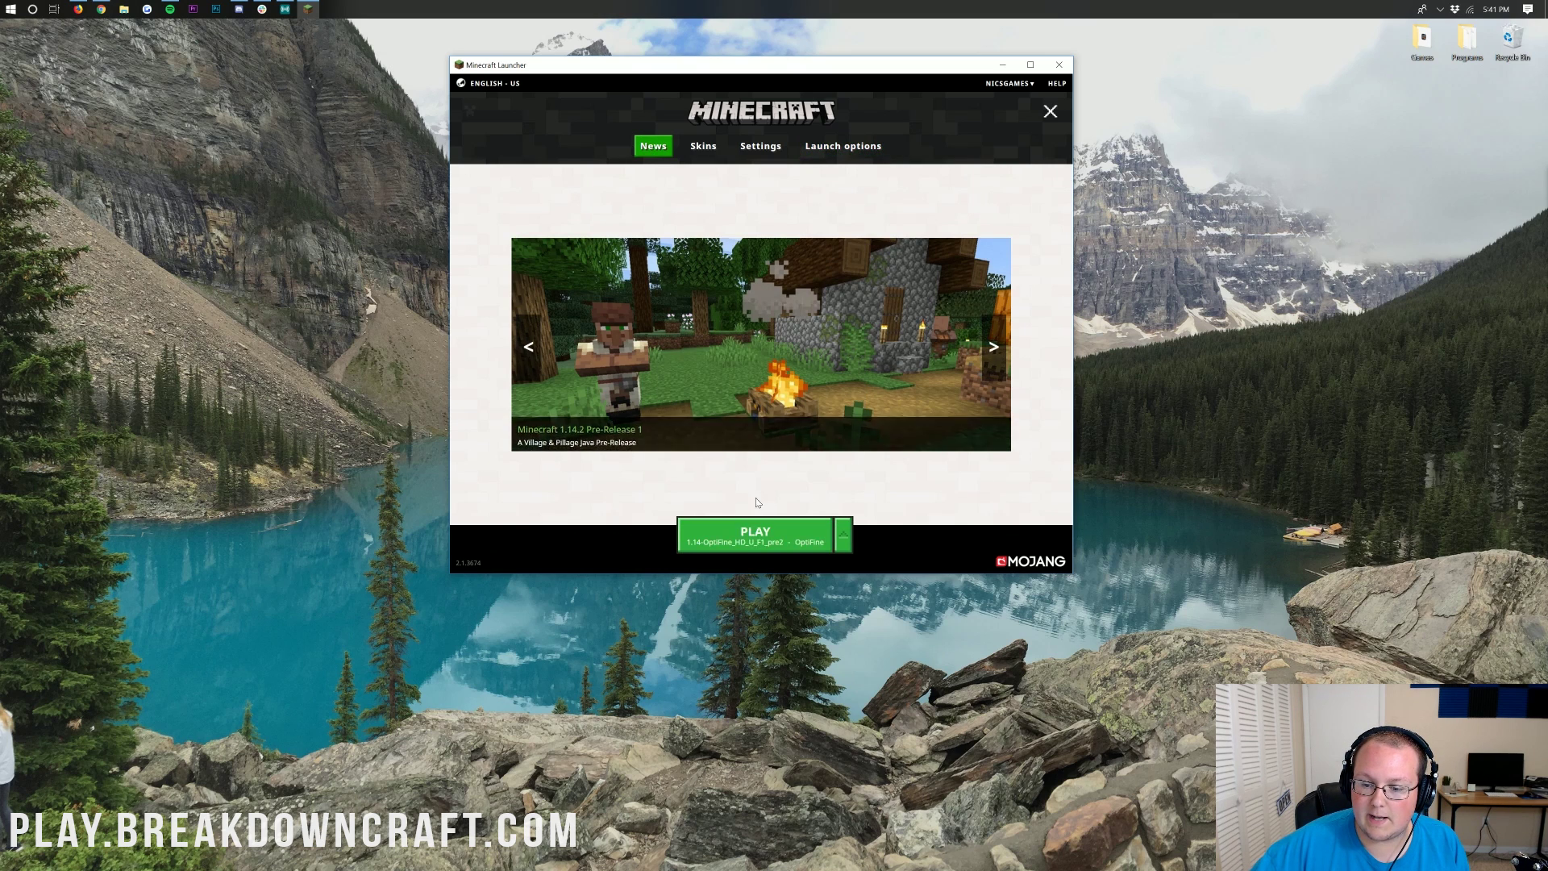
pyautogui.click(758, 532)
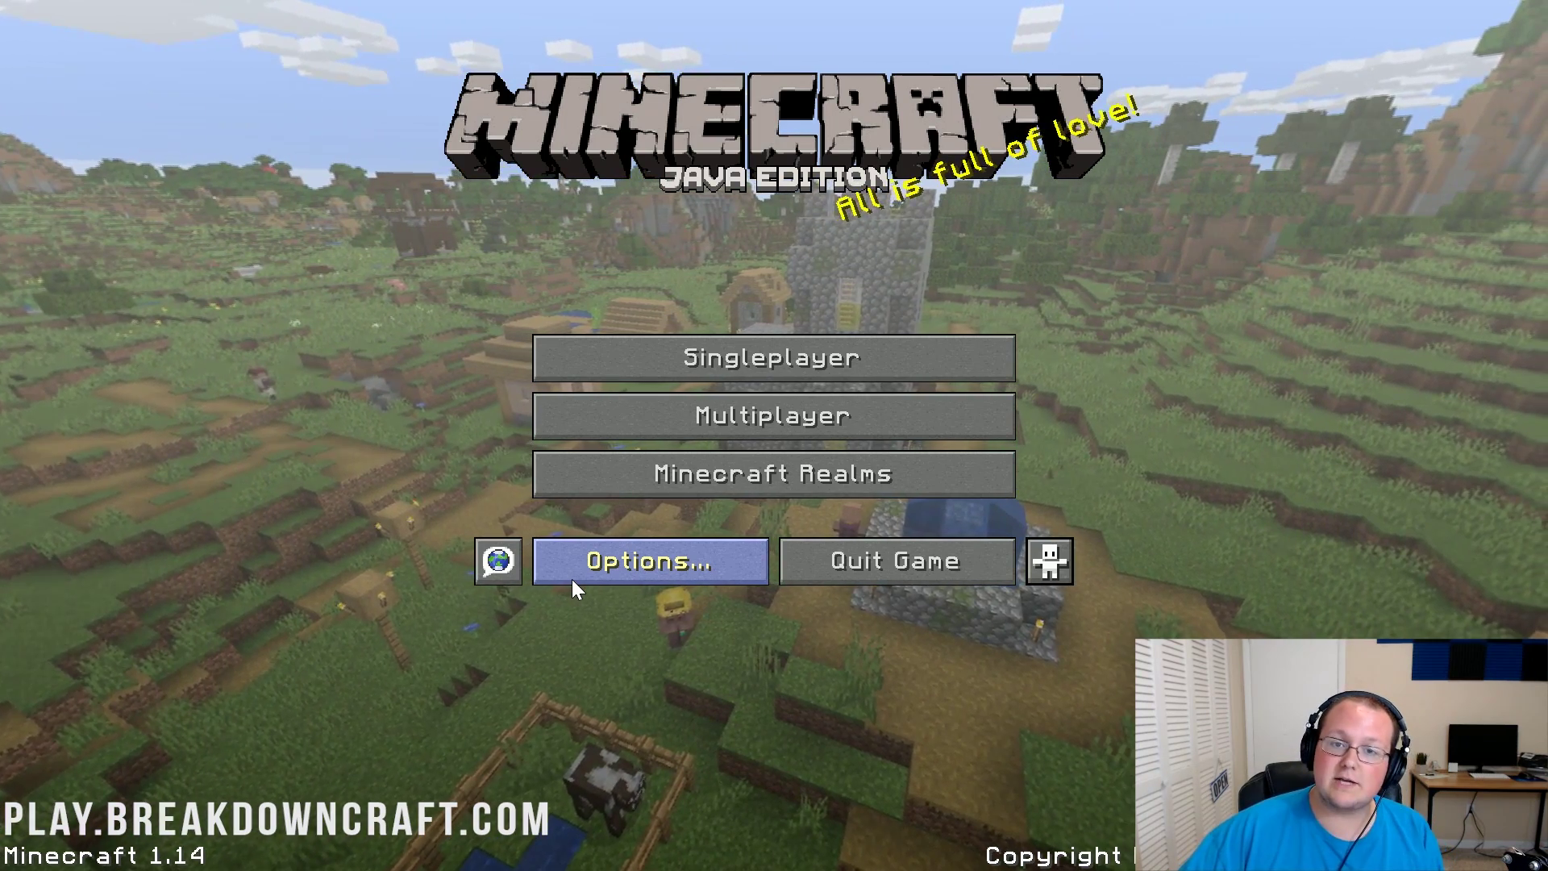
# Step: Remove the Faithful 1.13.2 pack from the selected resource packs and apply the change
pyautogui.click(573, 589)
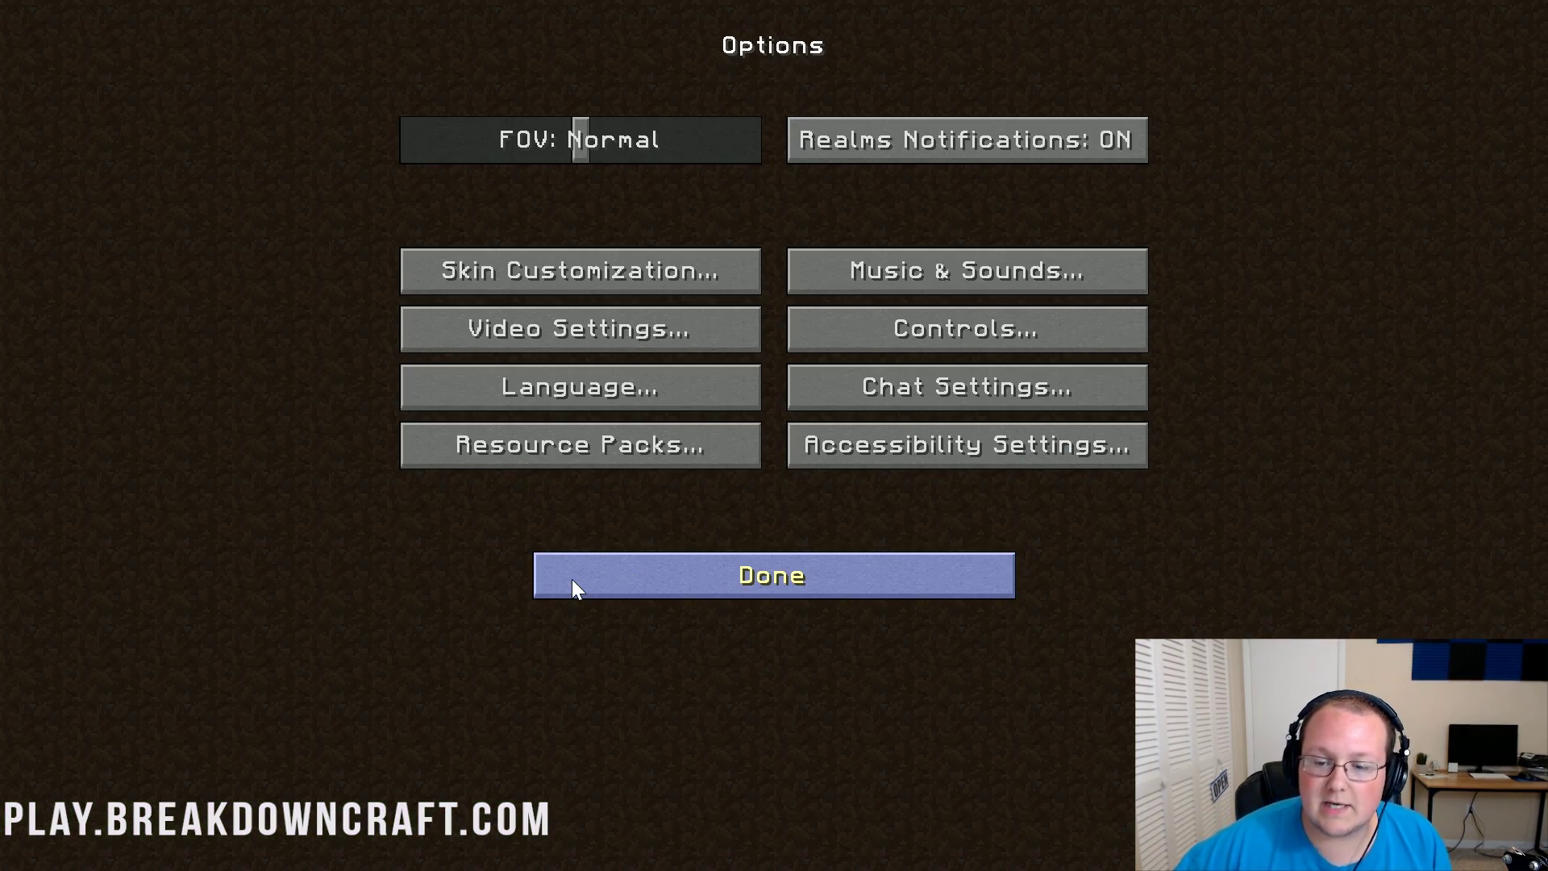
pyautogui.click(557, 445)
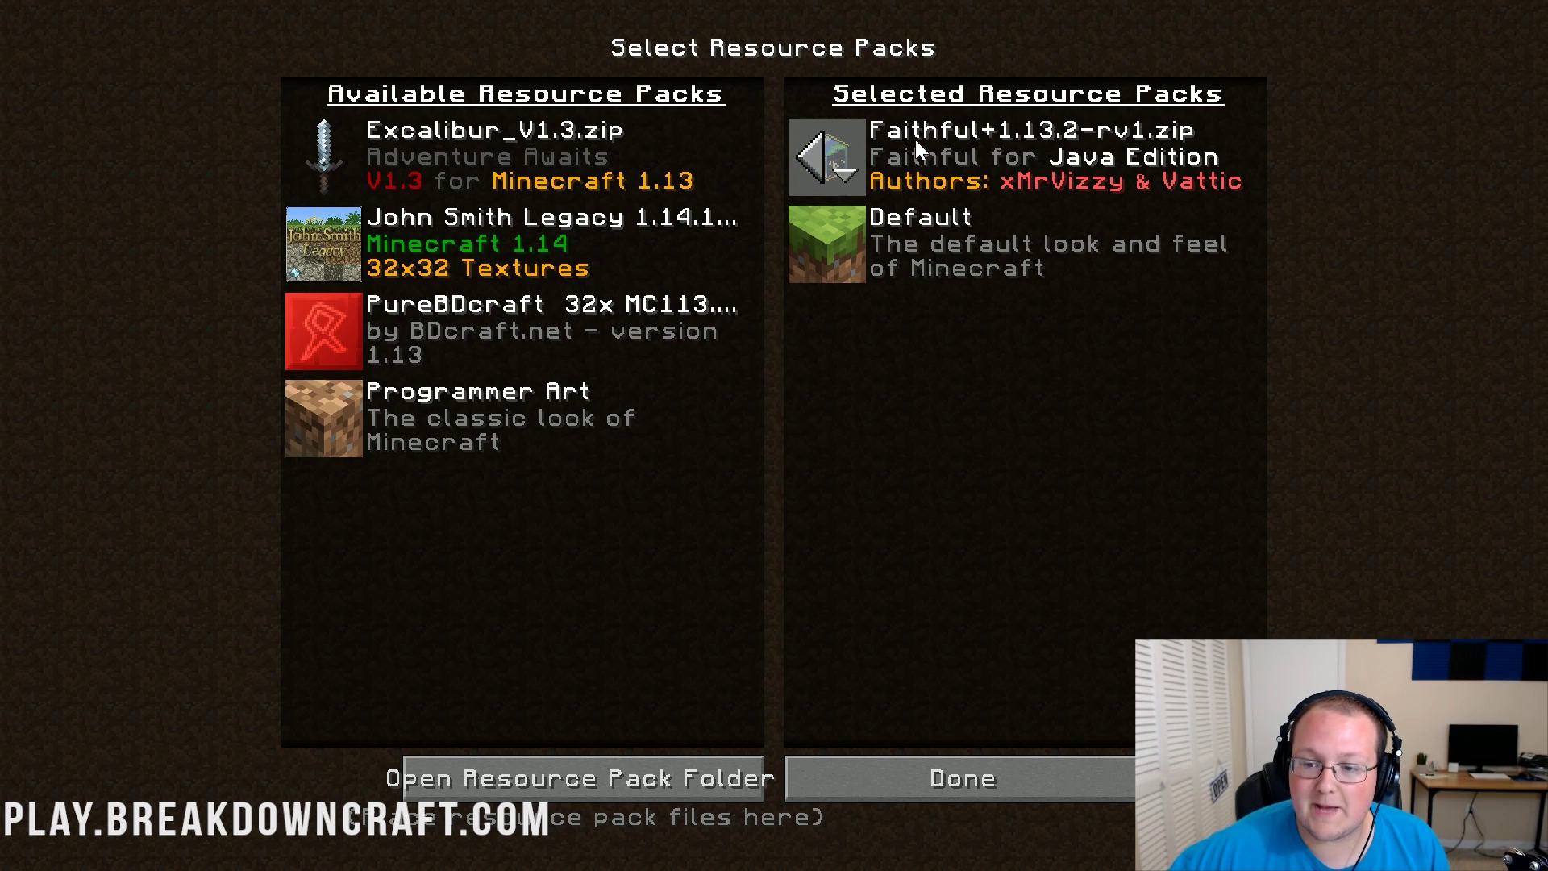
pyautogui.click(818, 173)
pyautogui.click(927, 781)
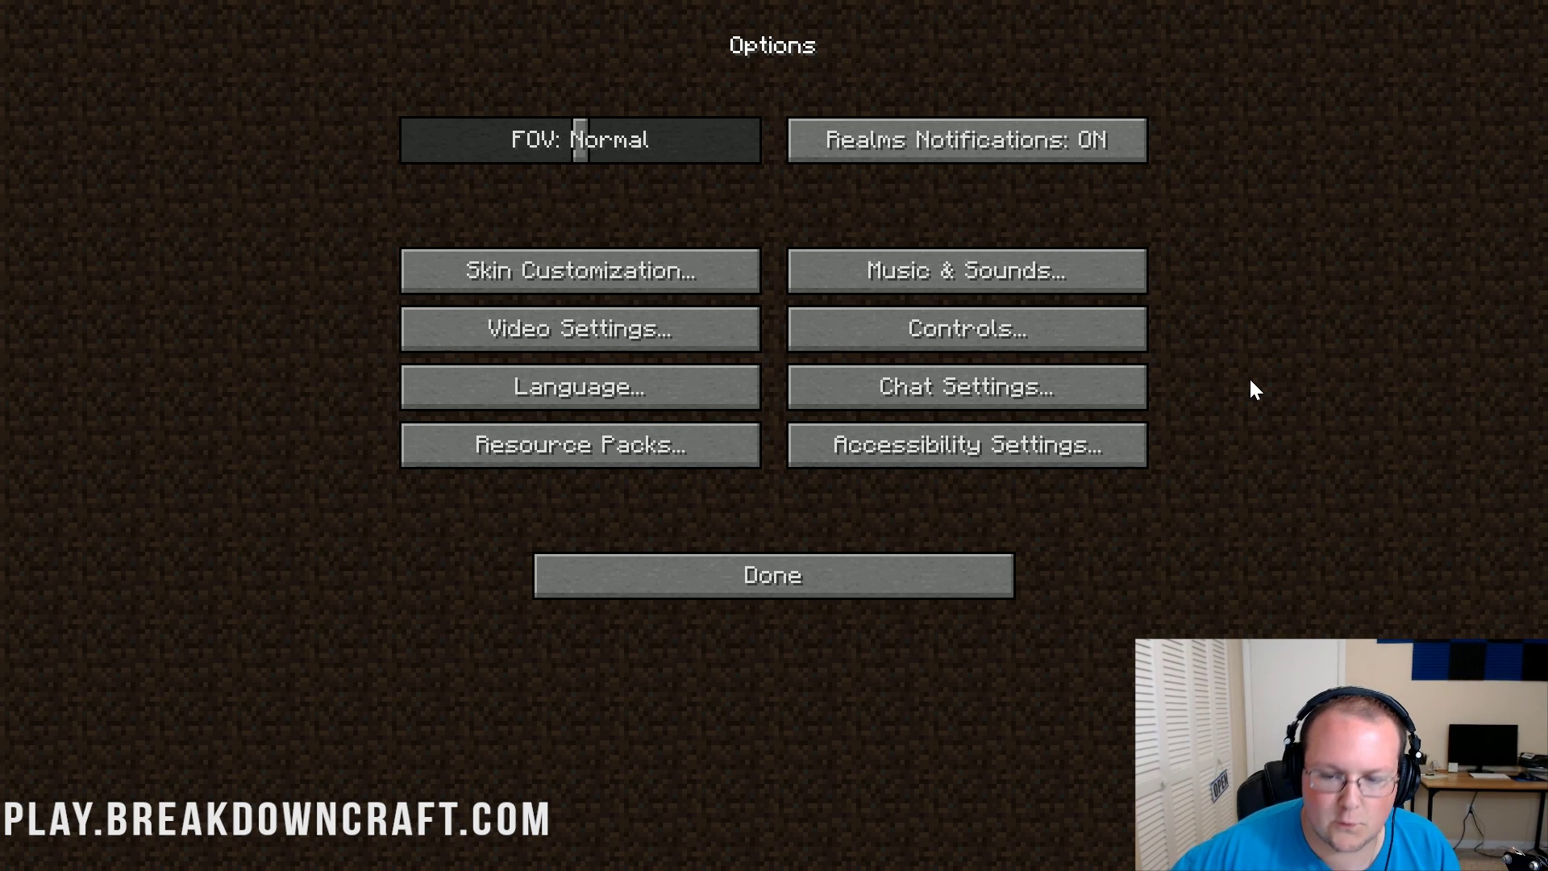
# Step: Confirm shaders are OFF, then back out of Video Settings and Options to the title menu
pyautogui.click(601, 348)
pyautogui.click(573, 434)
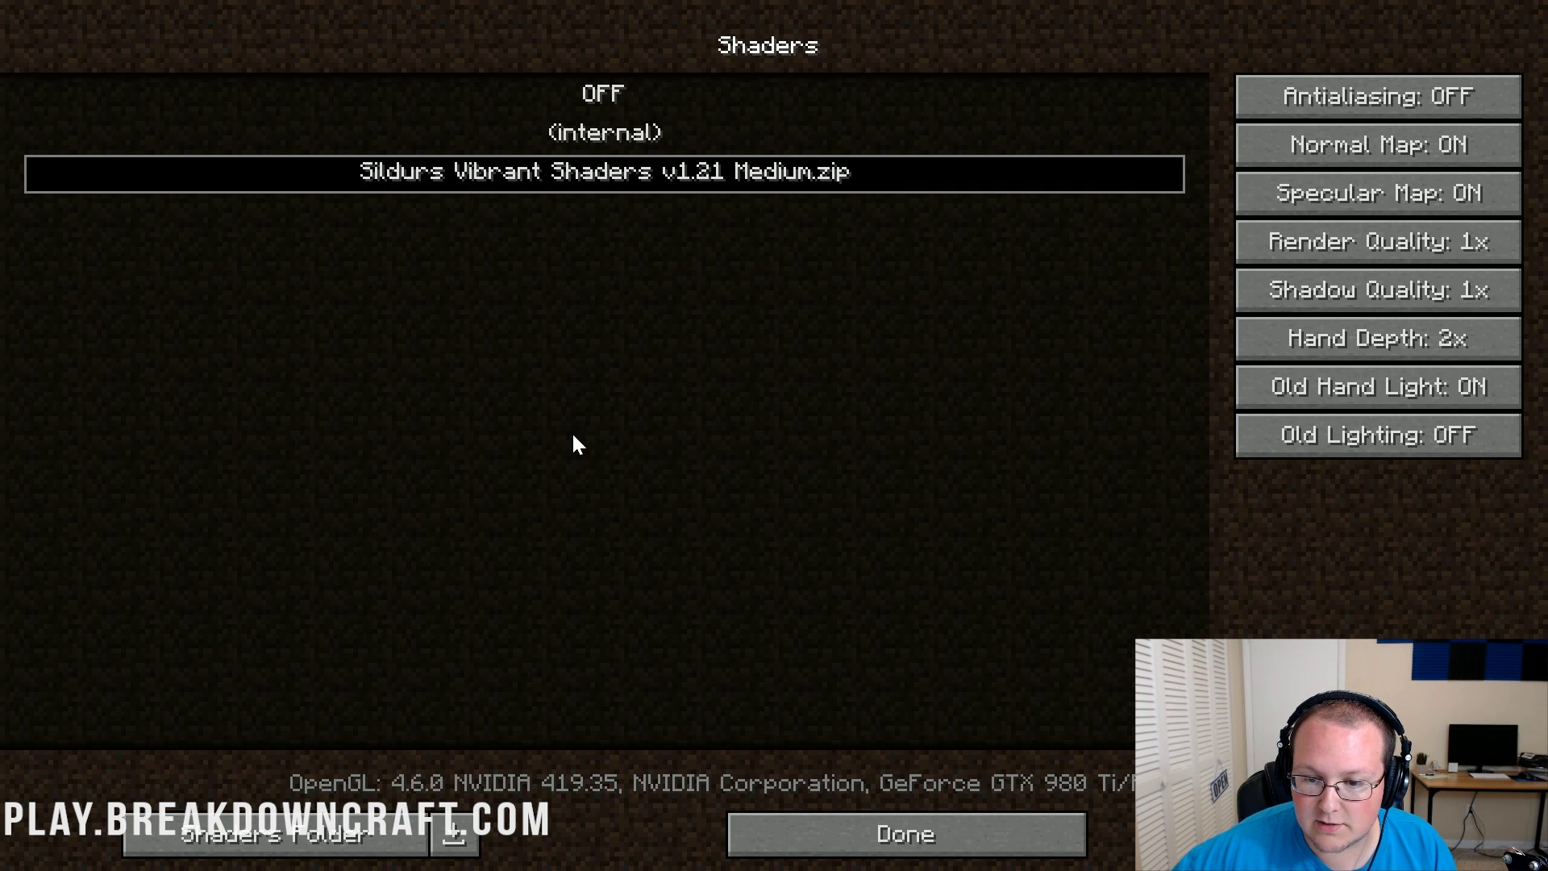
pyautogui.click(903, 833)
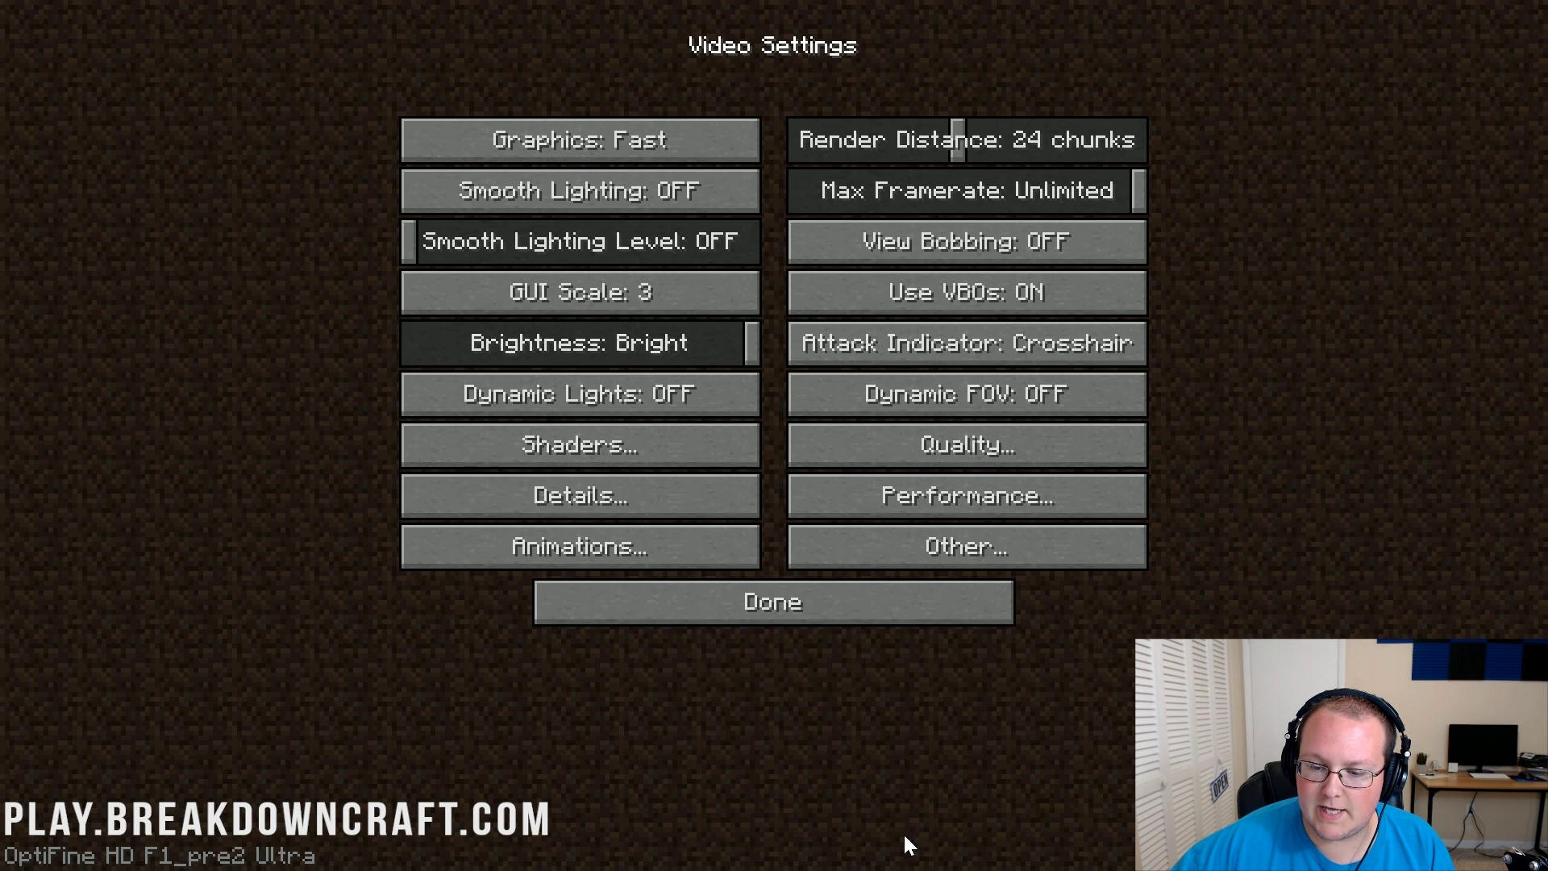
pyautogui.click(732, 613)
pyautogui.click(550, 339)
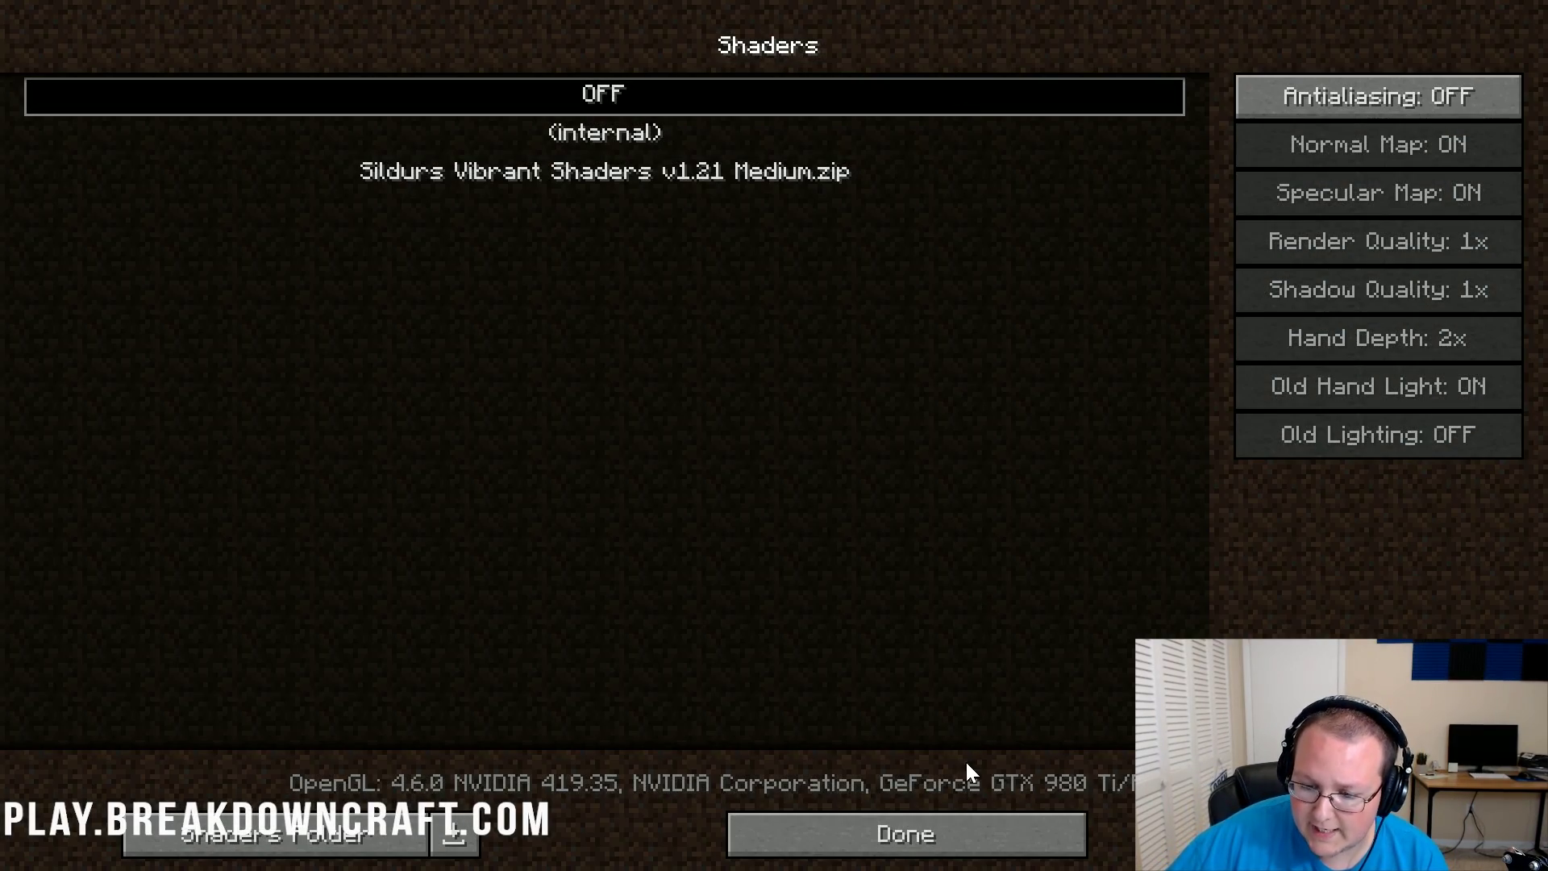
pyautogui.click(937, 828)
pyautogui.click(861, 617)
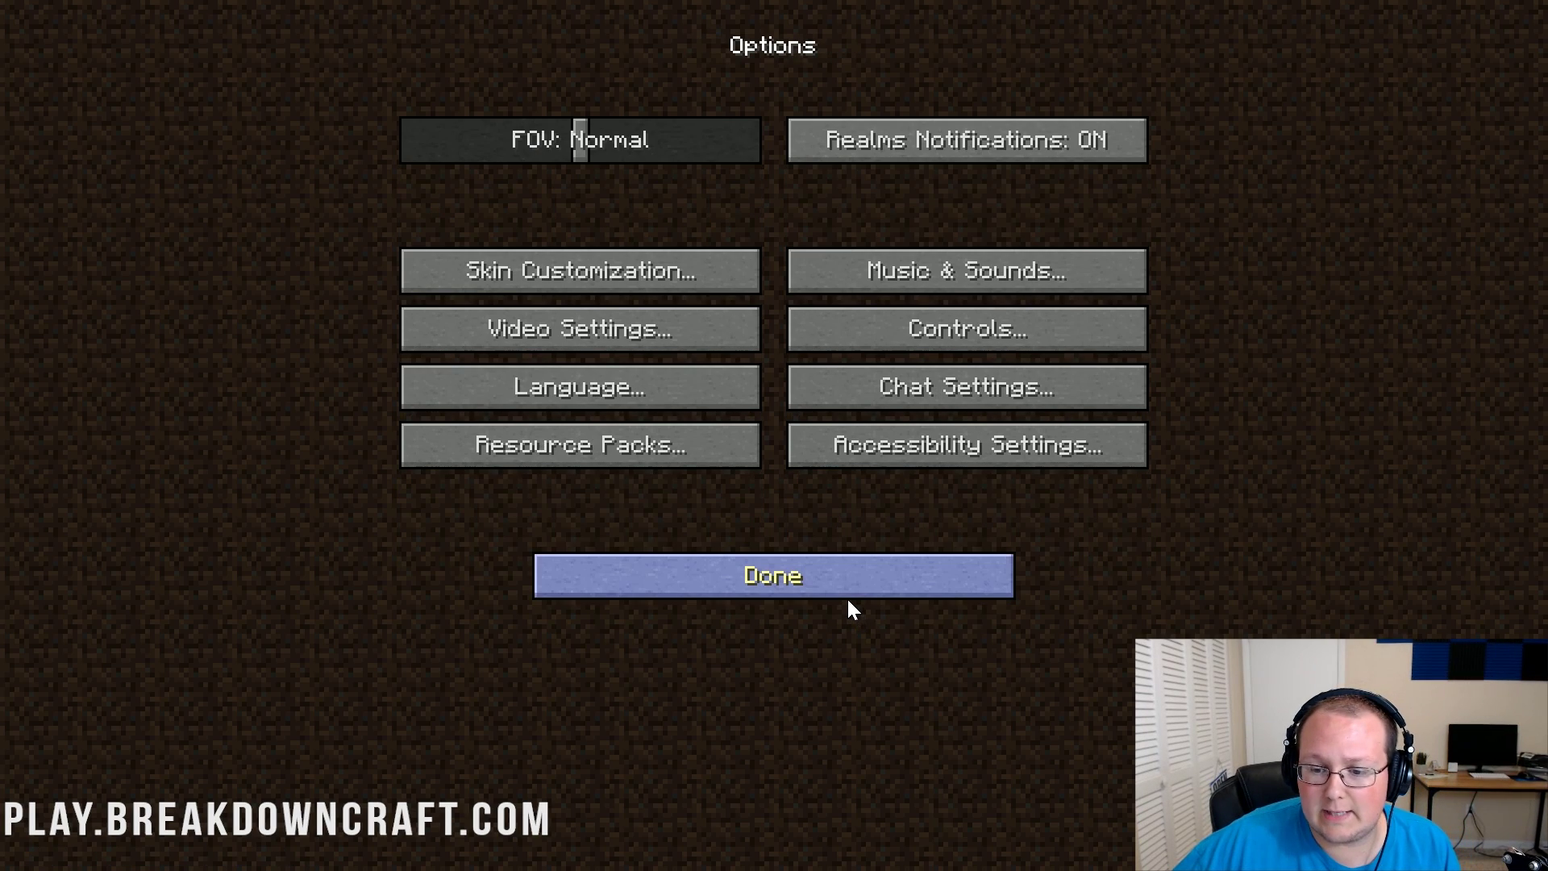
pyautogui.click(843, 593)
# Step: Join the Play.BreakdownCraft.com server and read the chat history
pyautogui.click(808, 395)
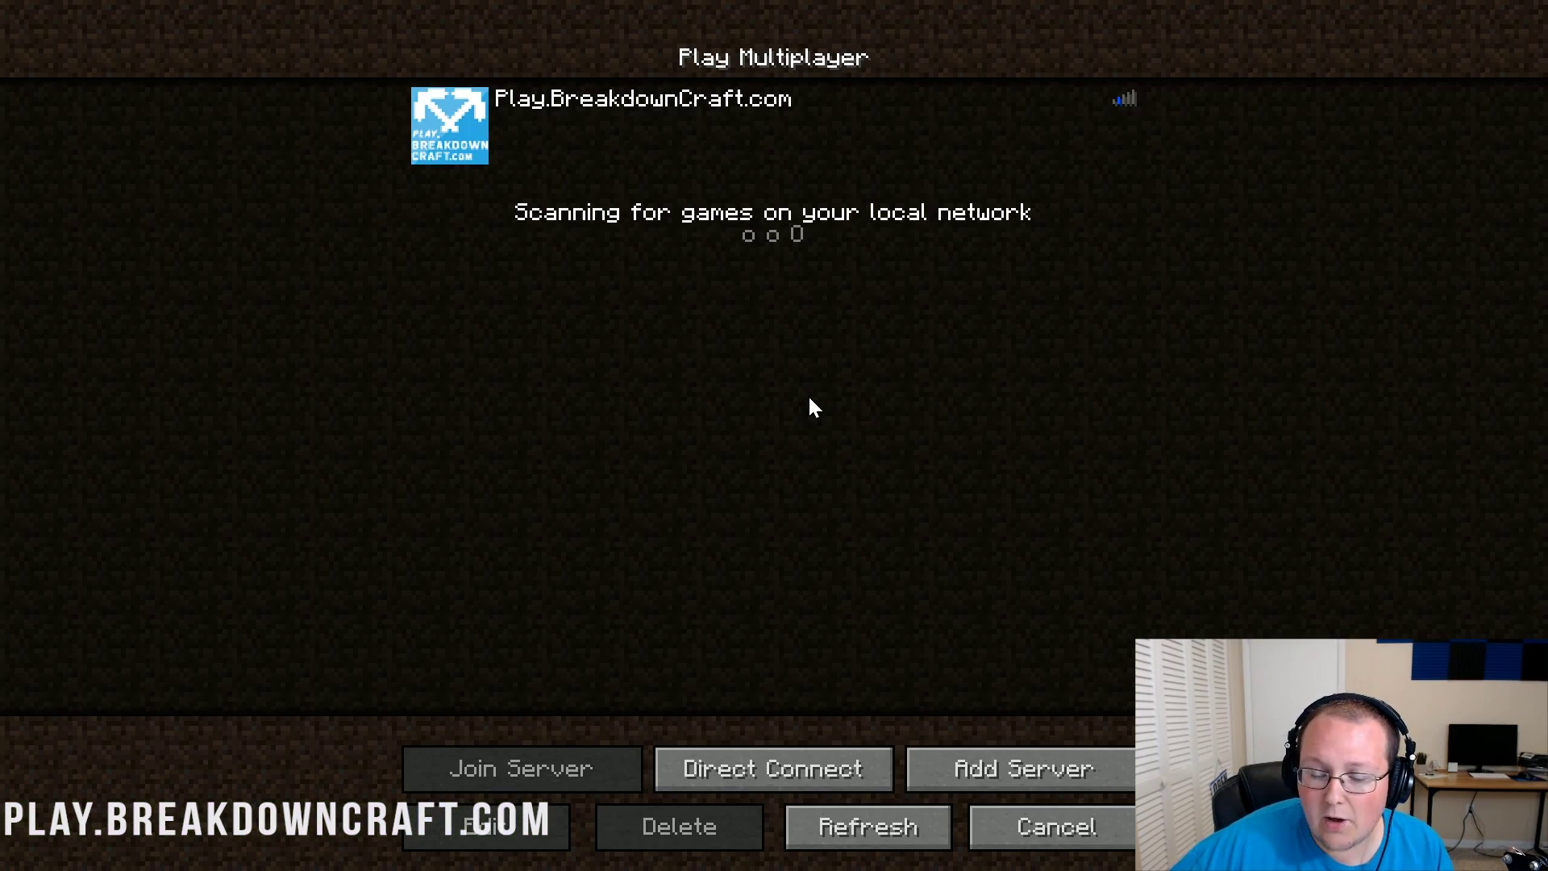
pyautogui.doubleClick(705, 99)
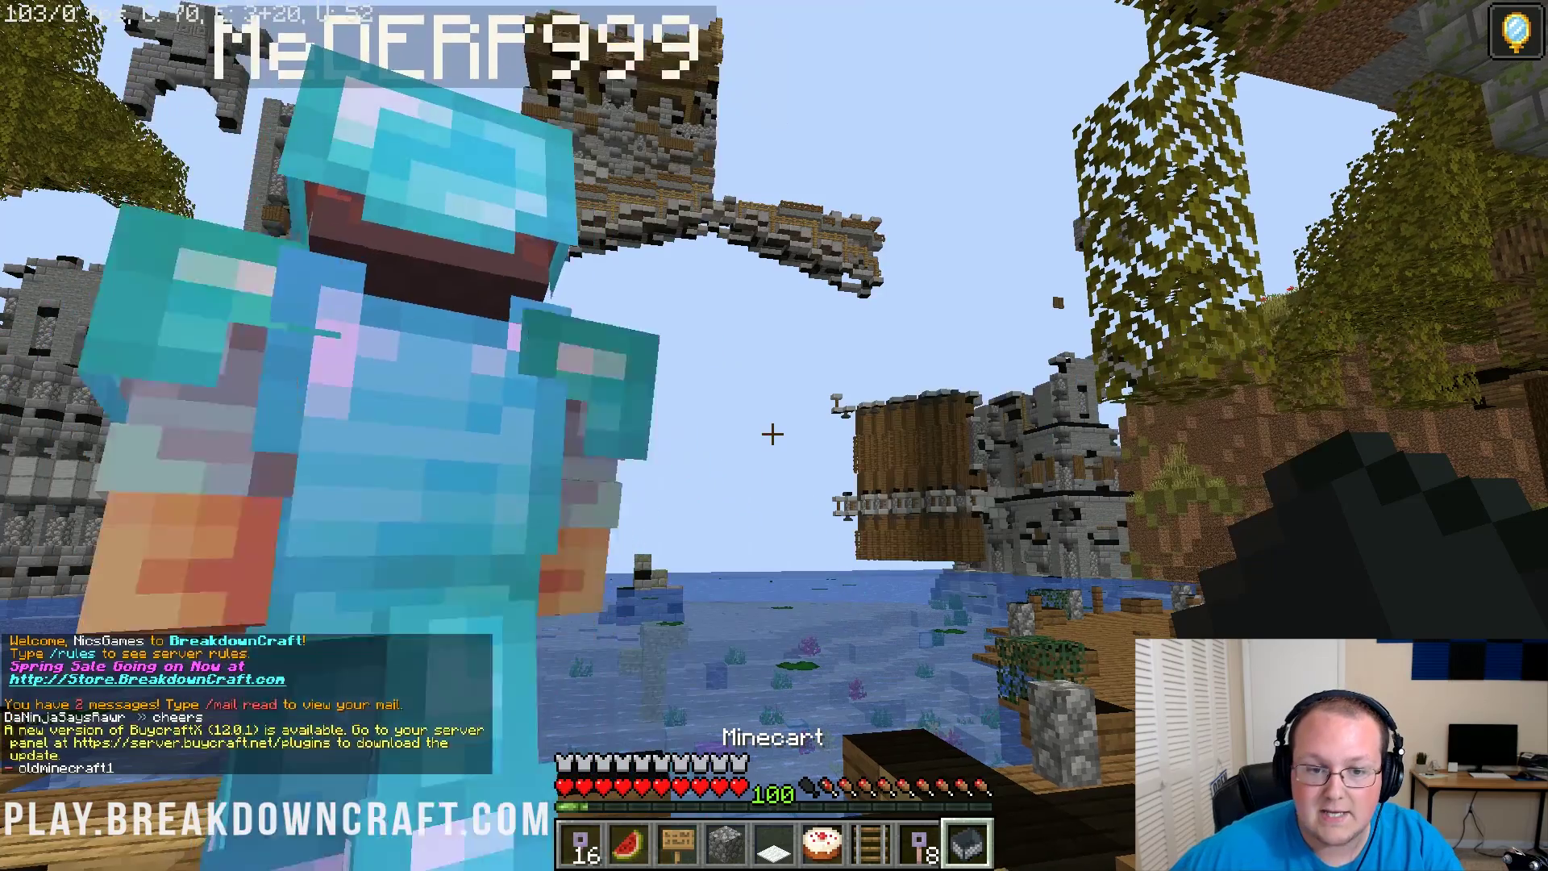
pyautogui.press('t')
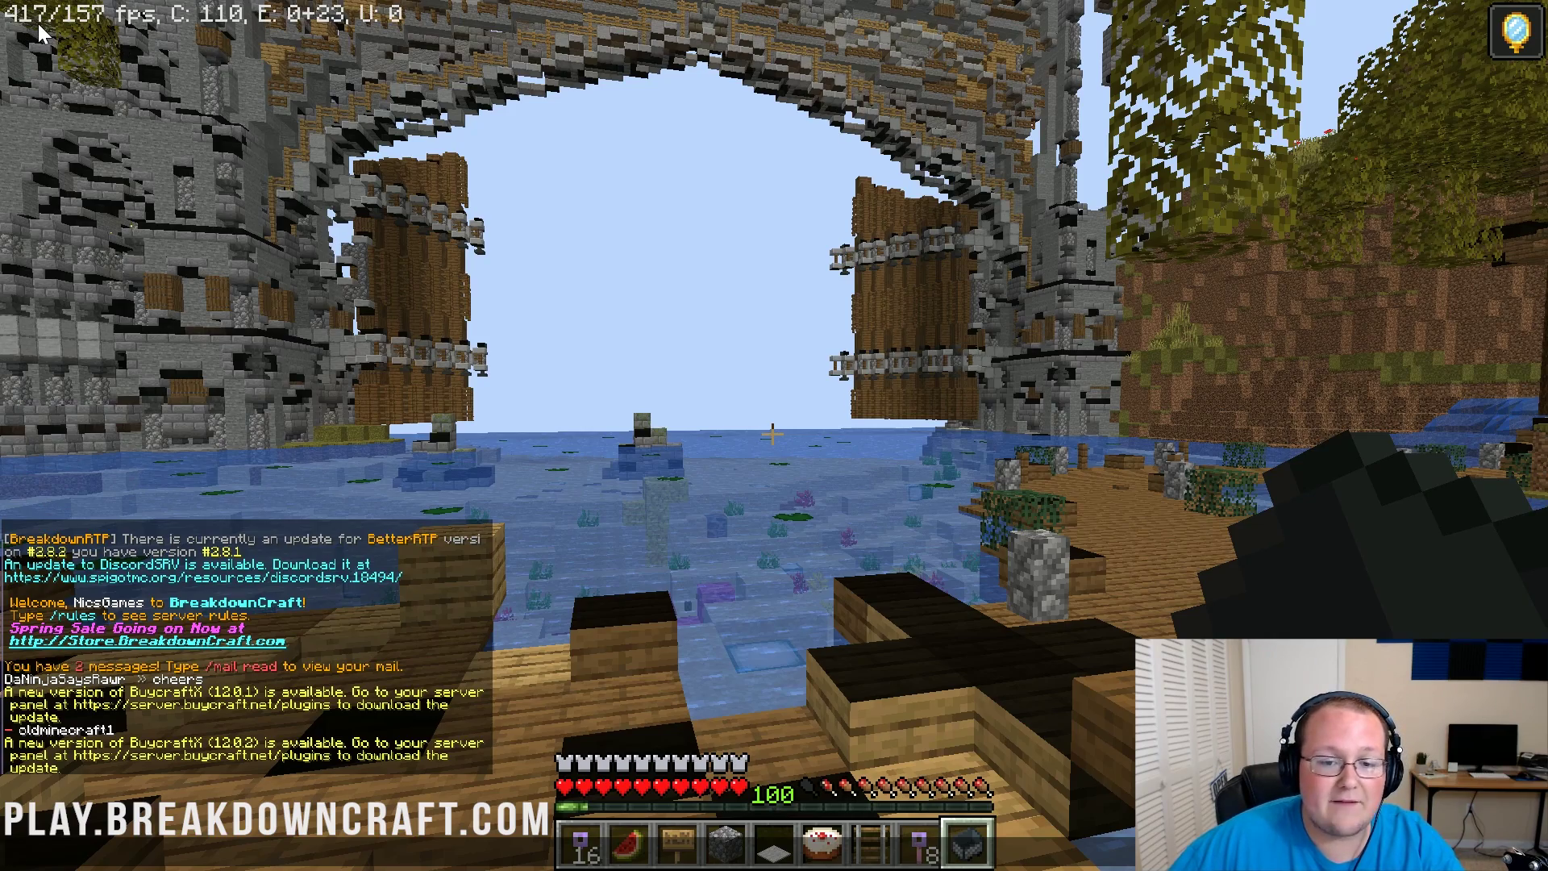
pyautogui.press('Escape')
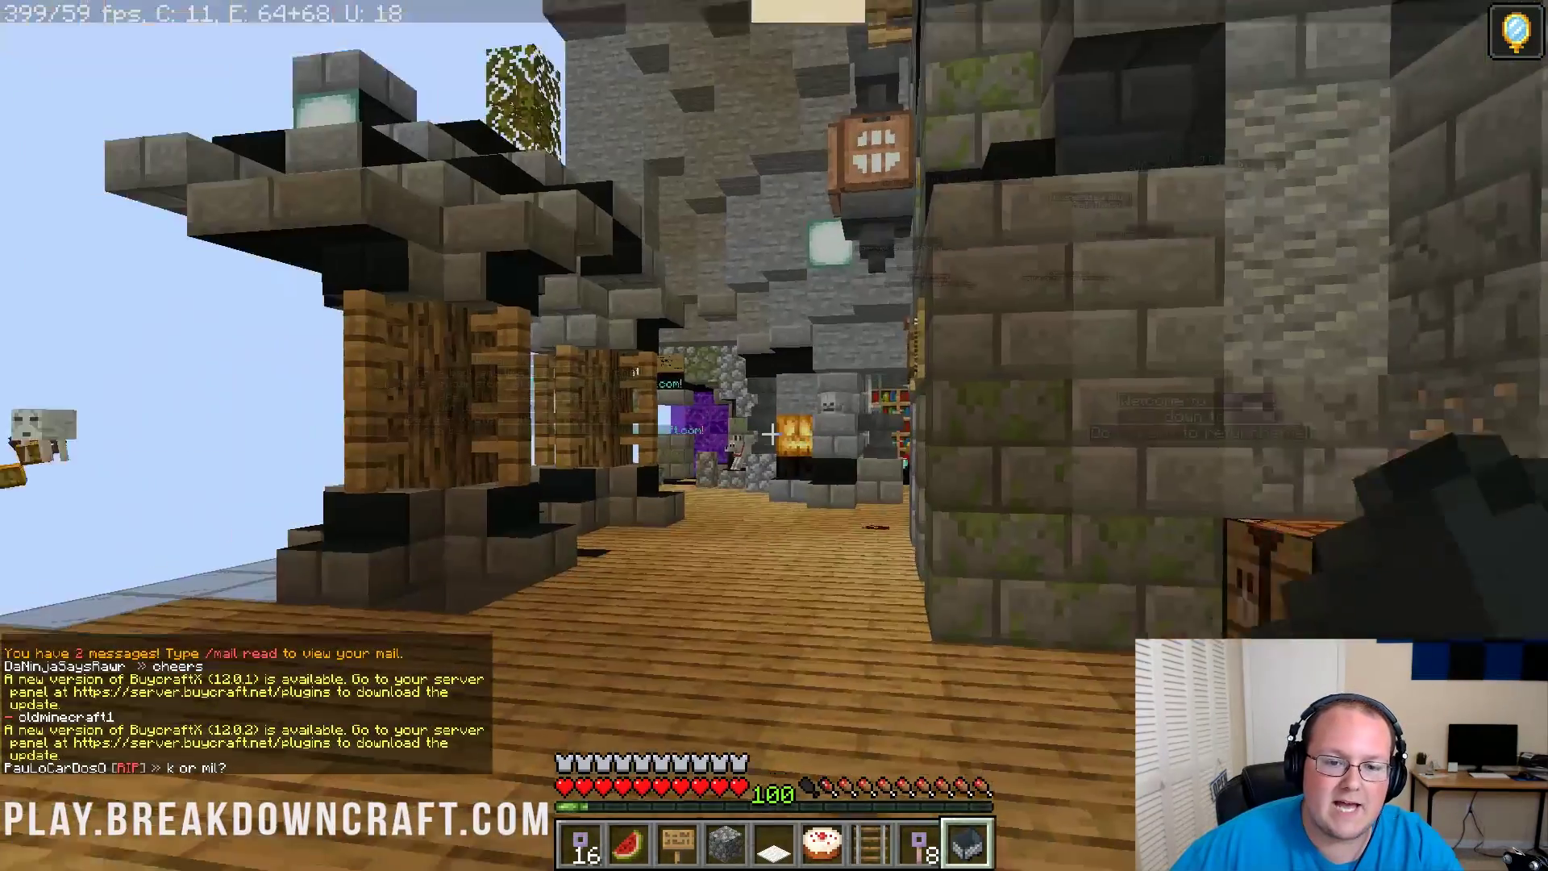
# Step: Walk around spawn past the portal, anvils and dock to check FPS, then pause
pyautogui.press('w')
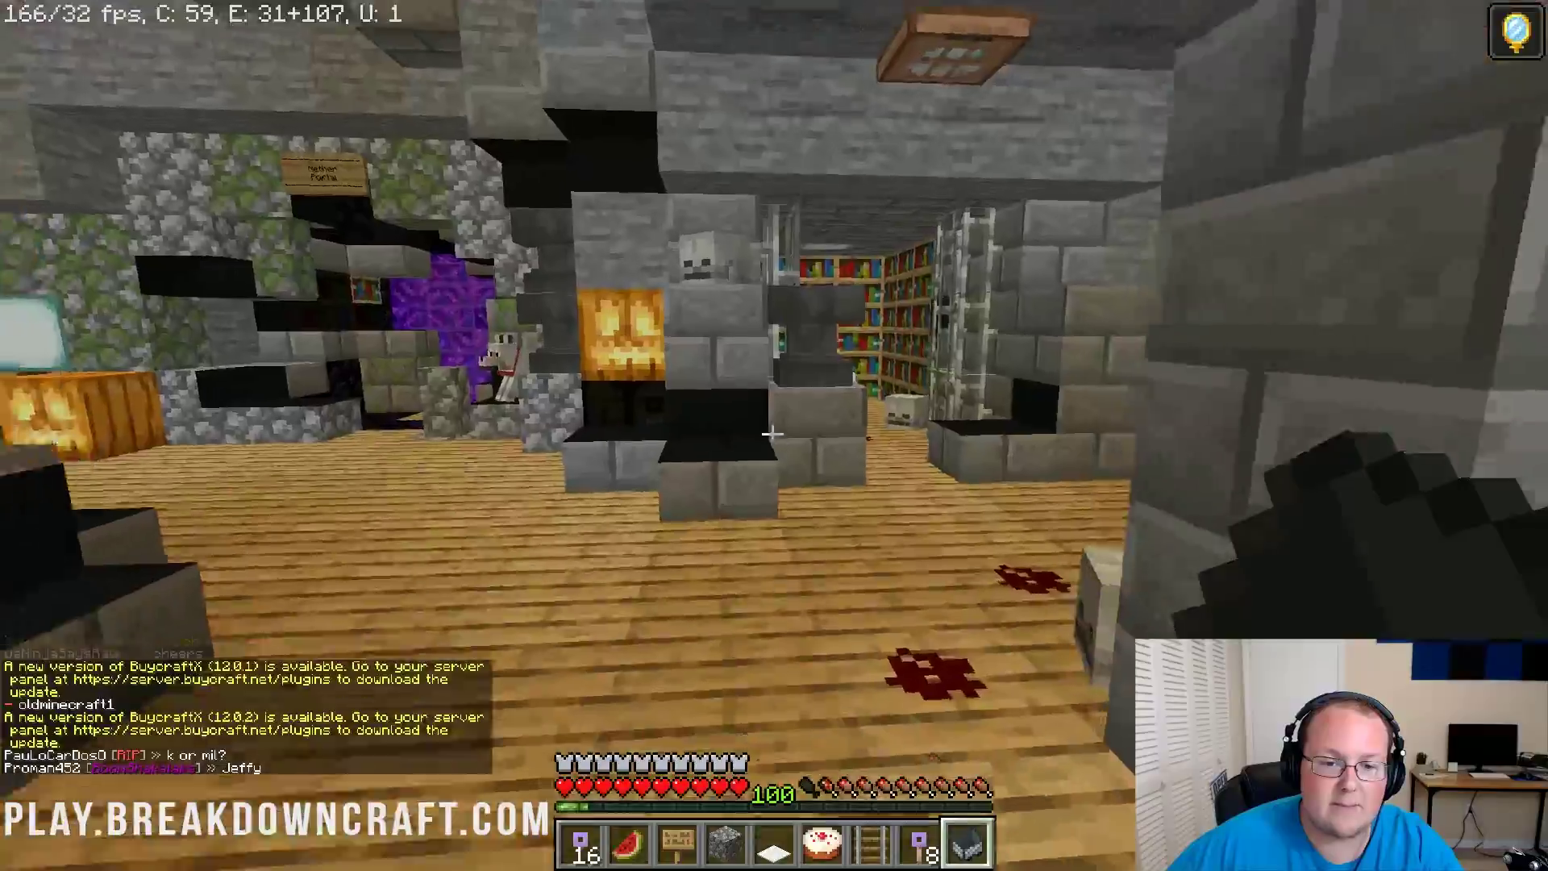
pyautogui.press('w')
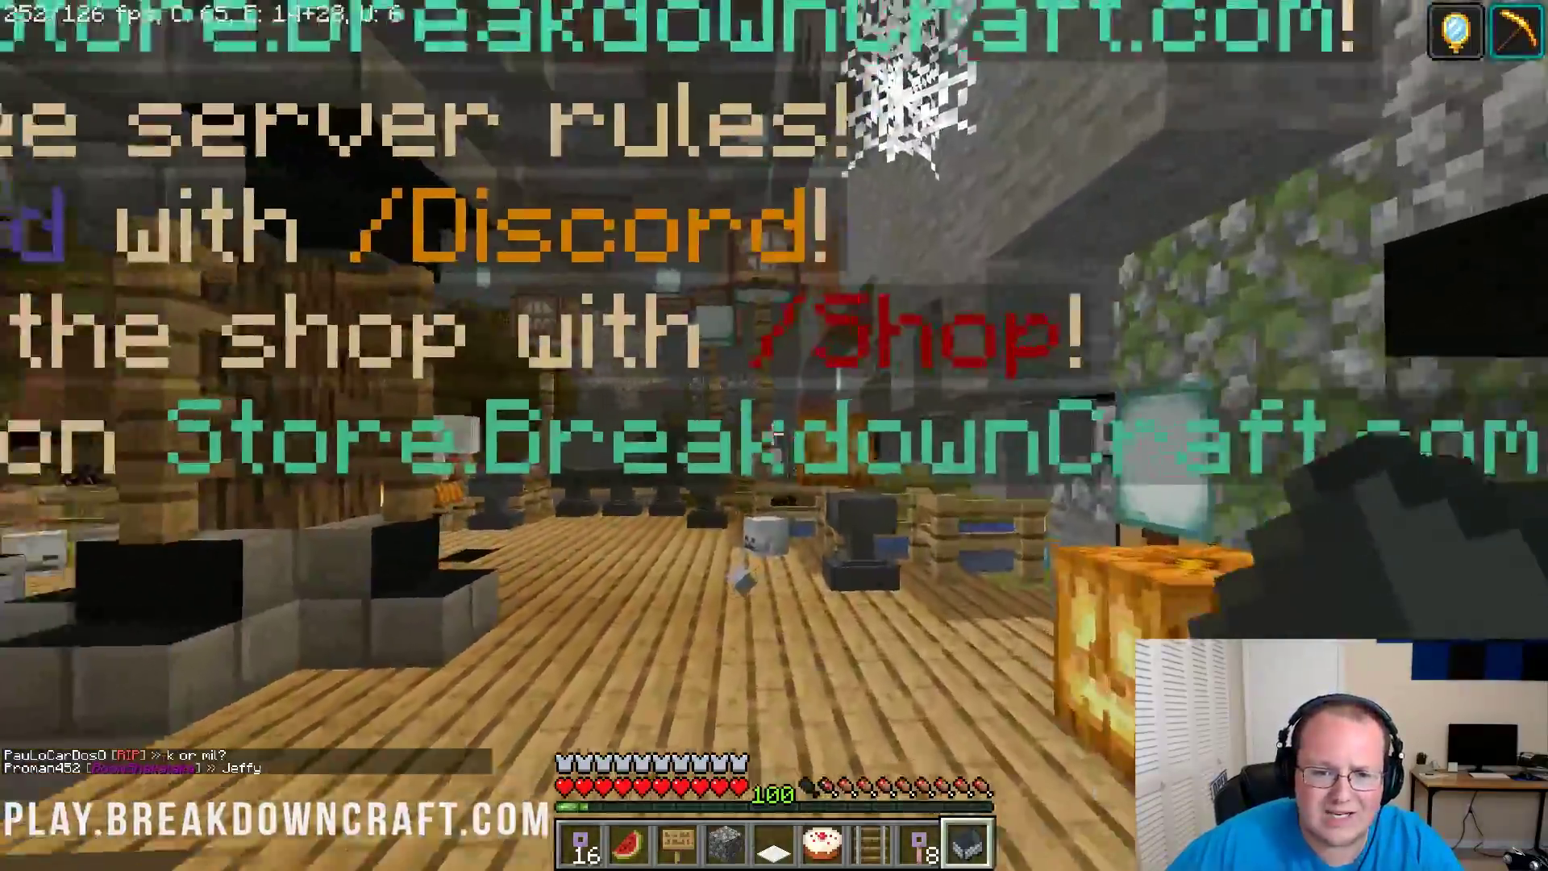
pyautogui.press('w')
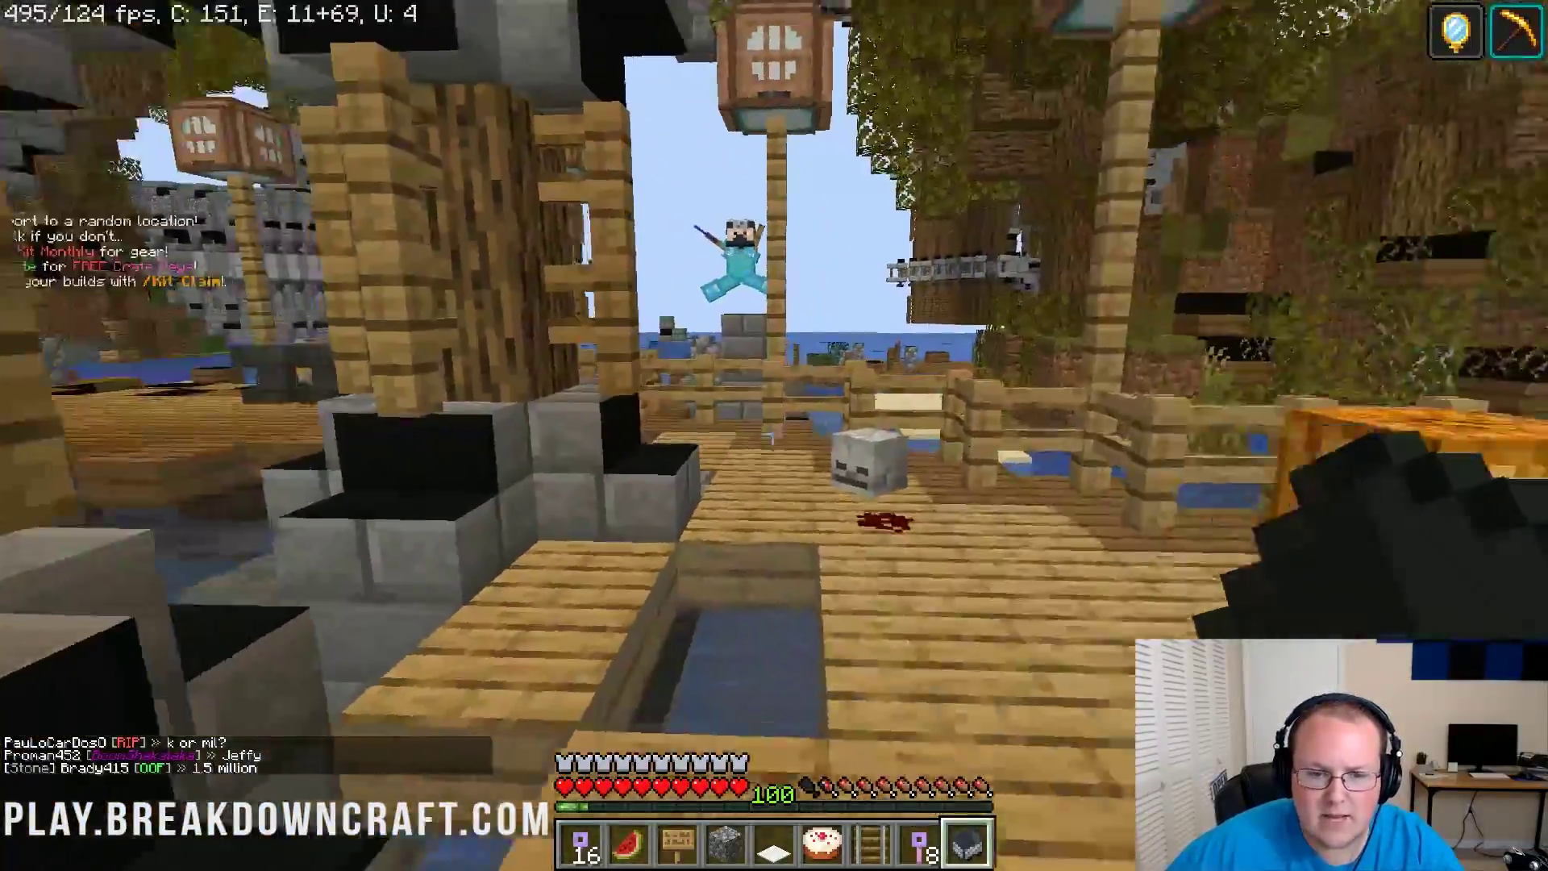
pyautogui.press('w')
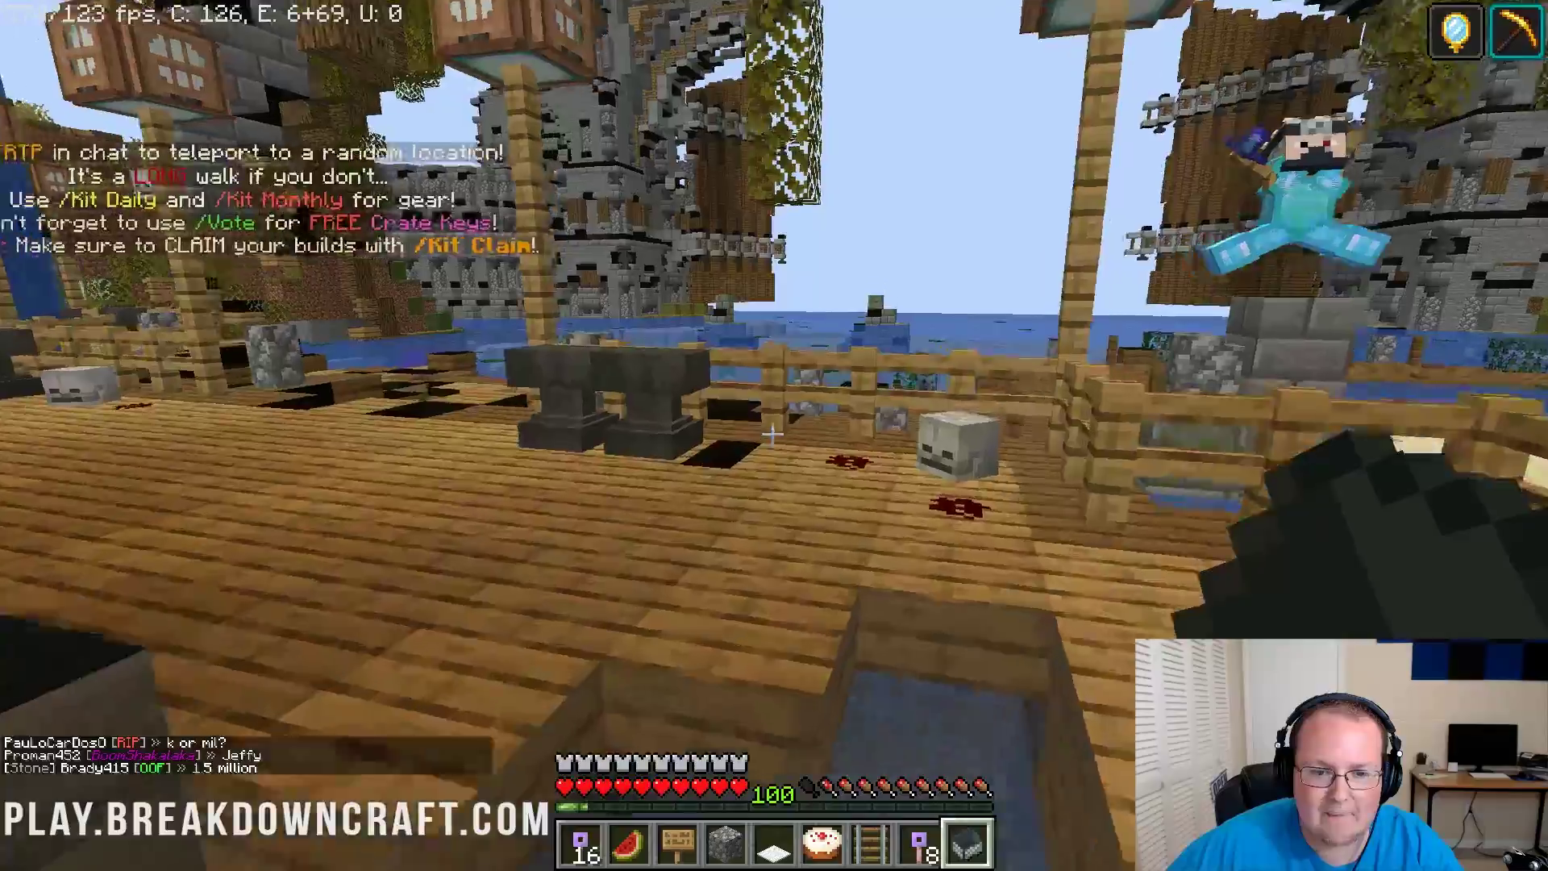
pyautogui.press('w')
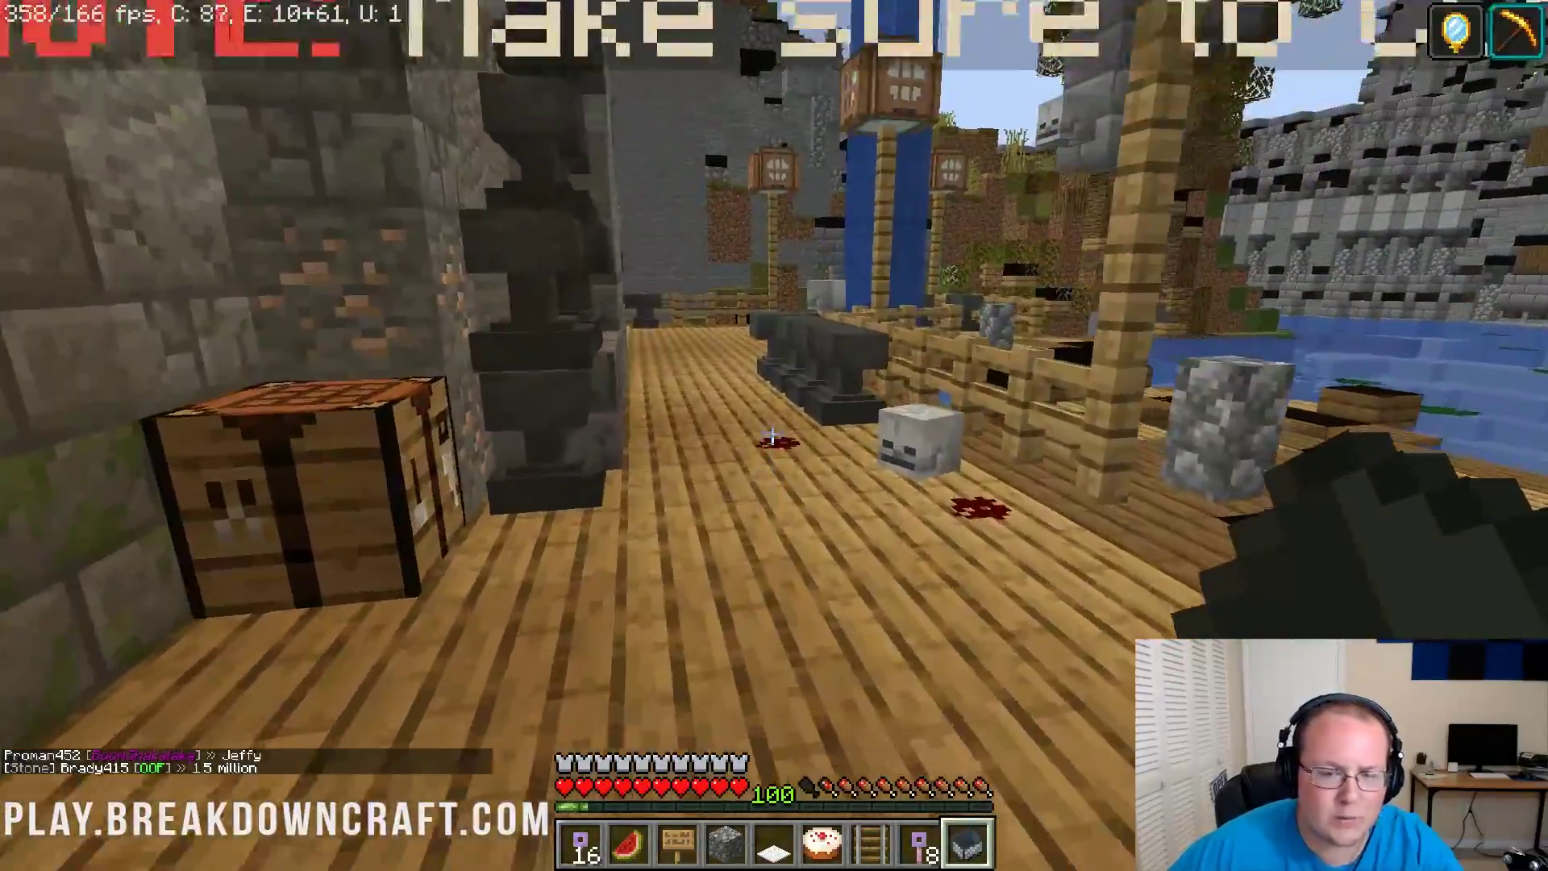
pyautogui.press('w')
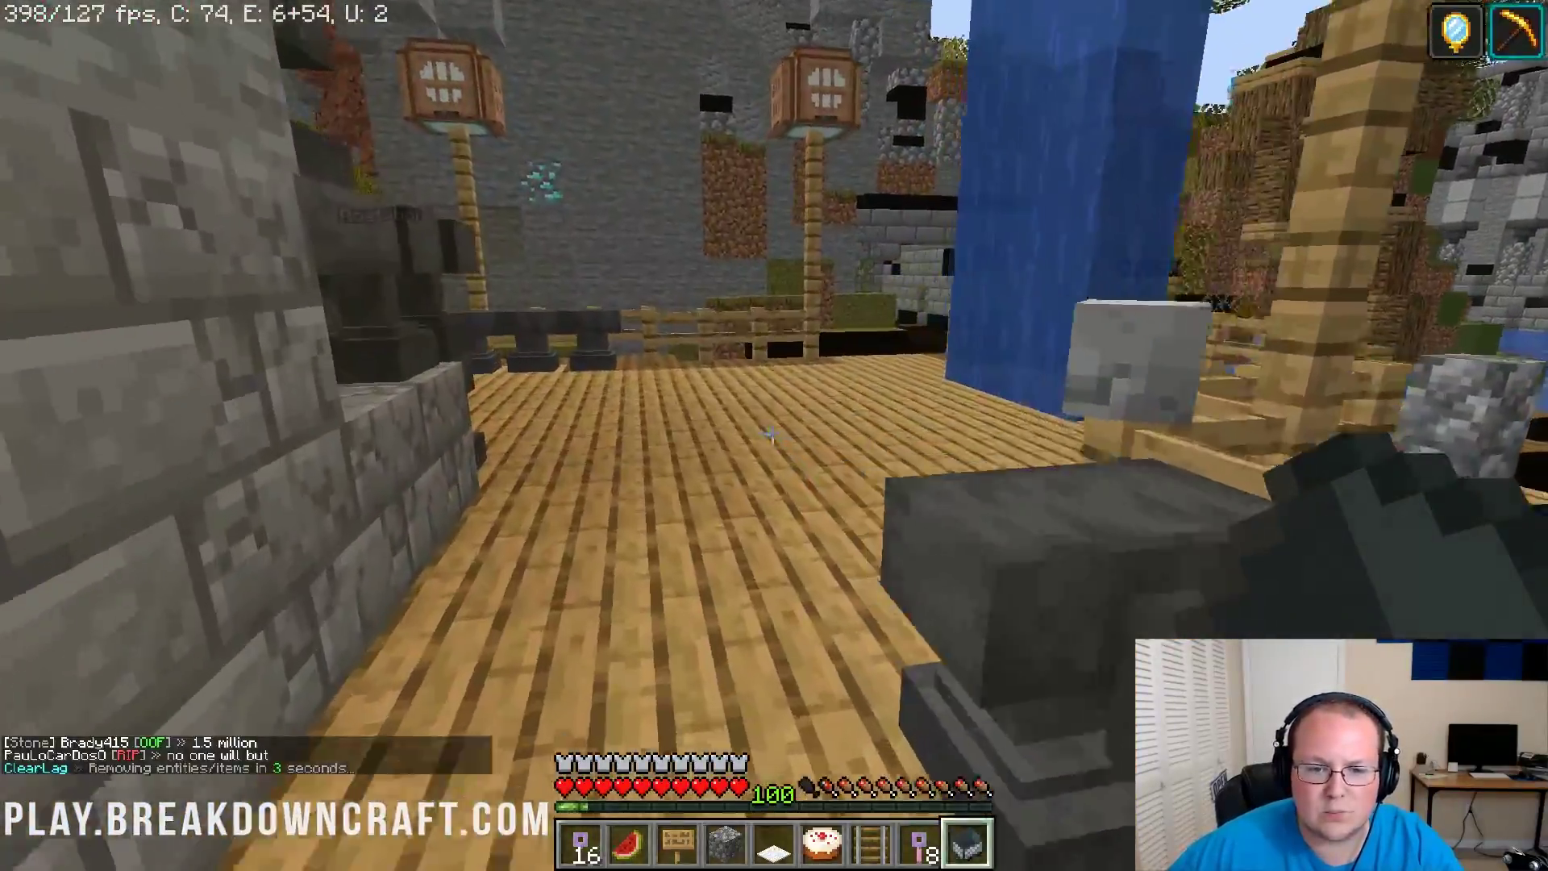
pyautogui.press('w')
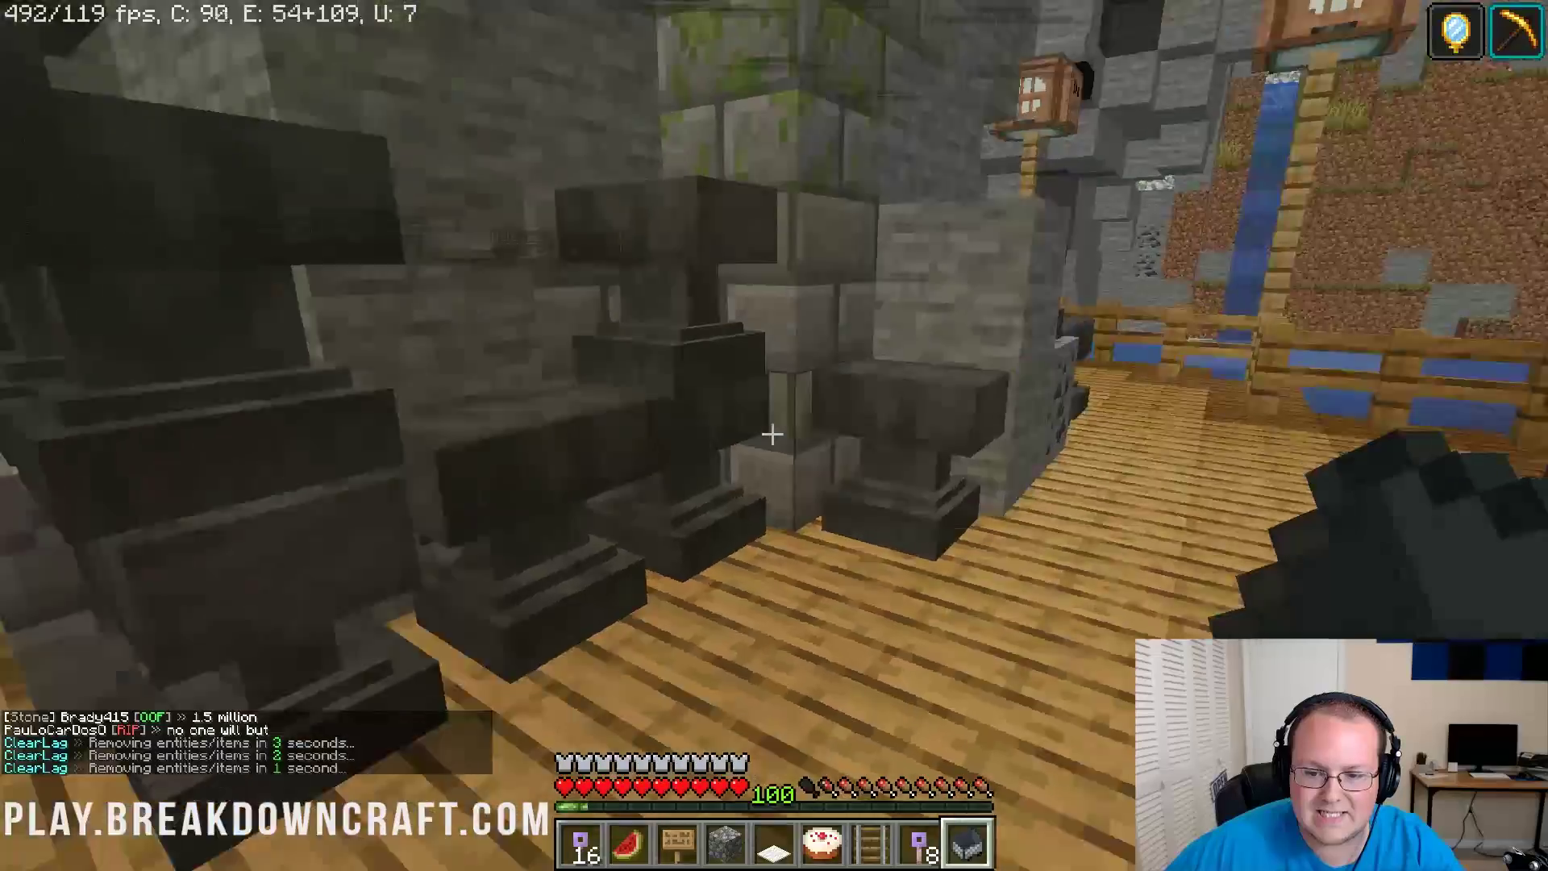
pyautogui.press('w')
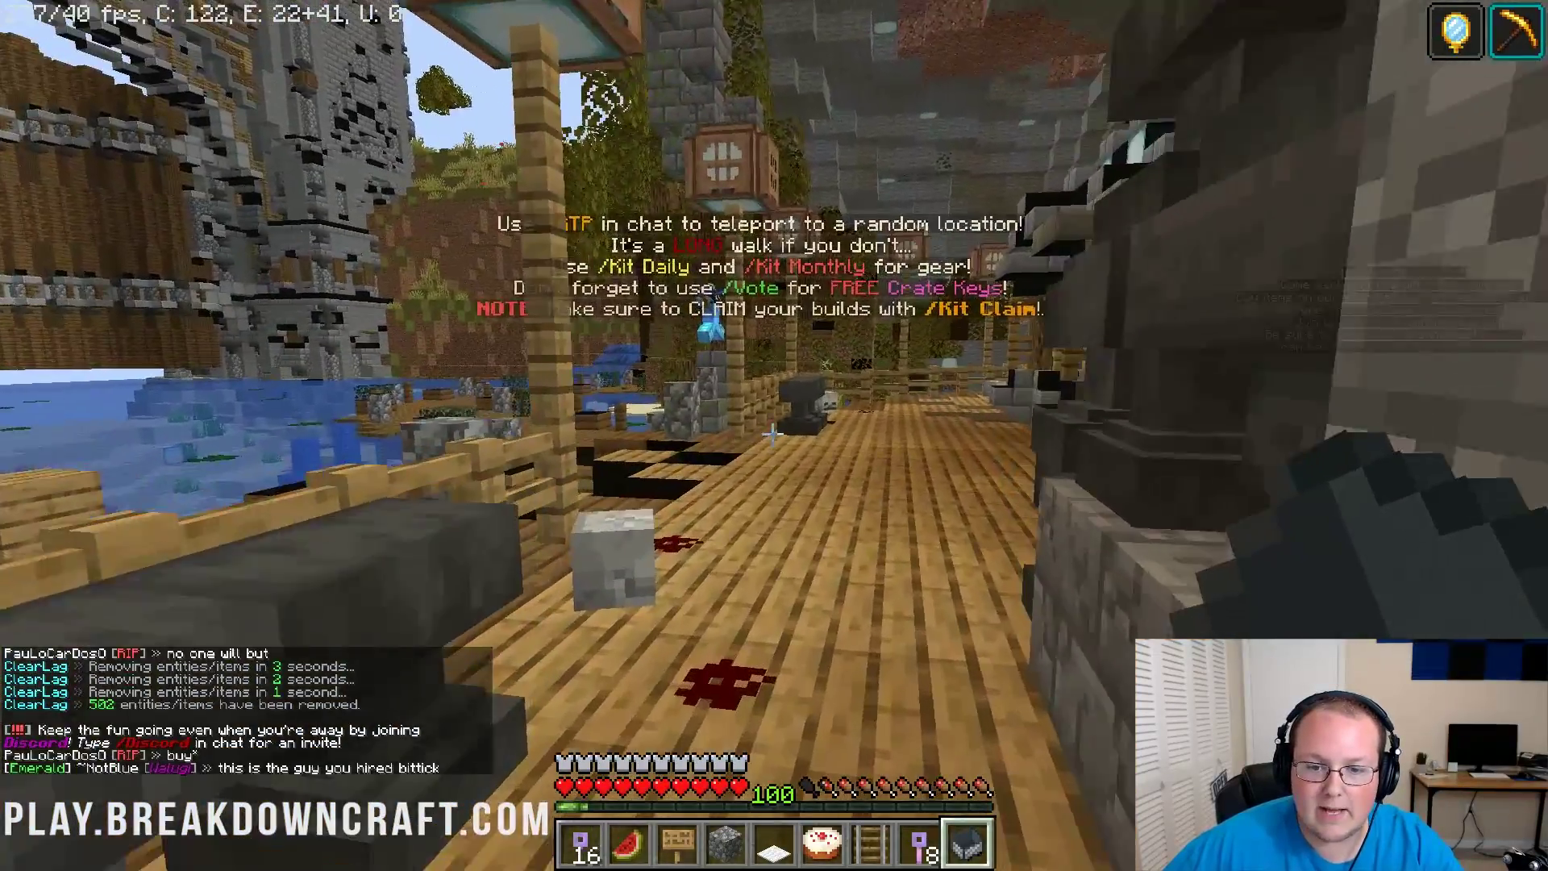
pyautogui.press('Escape')
# Step: Disconnect from the server and go from the title menu to Options > Video Settings
pyautogui.click(771, 493)
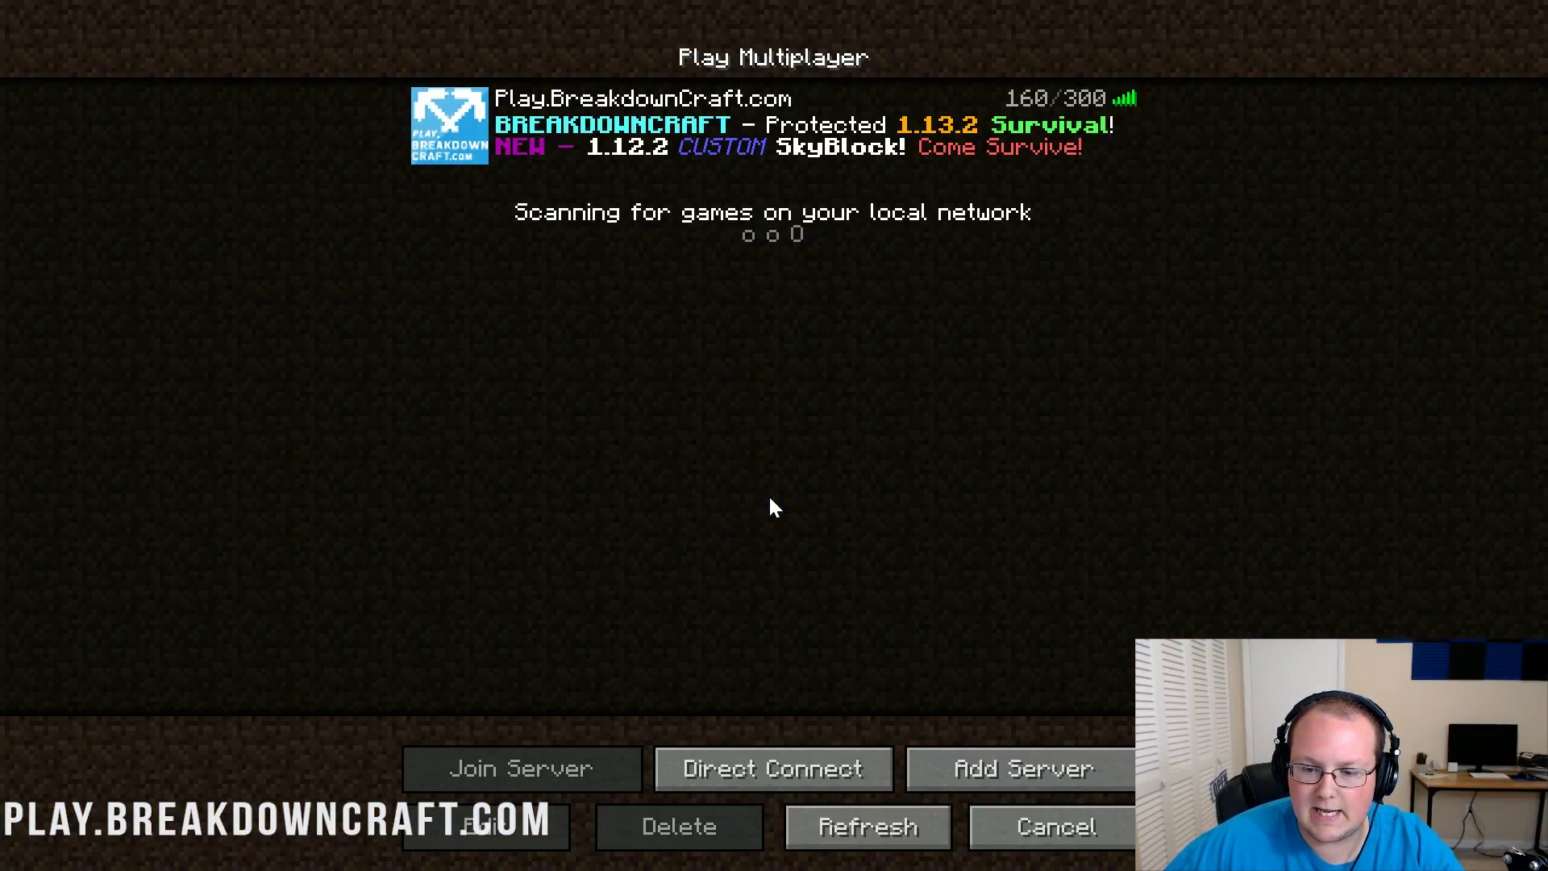
pyautogui.click(1051, 843)
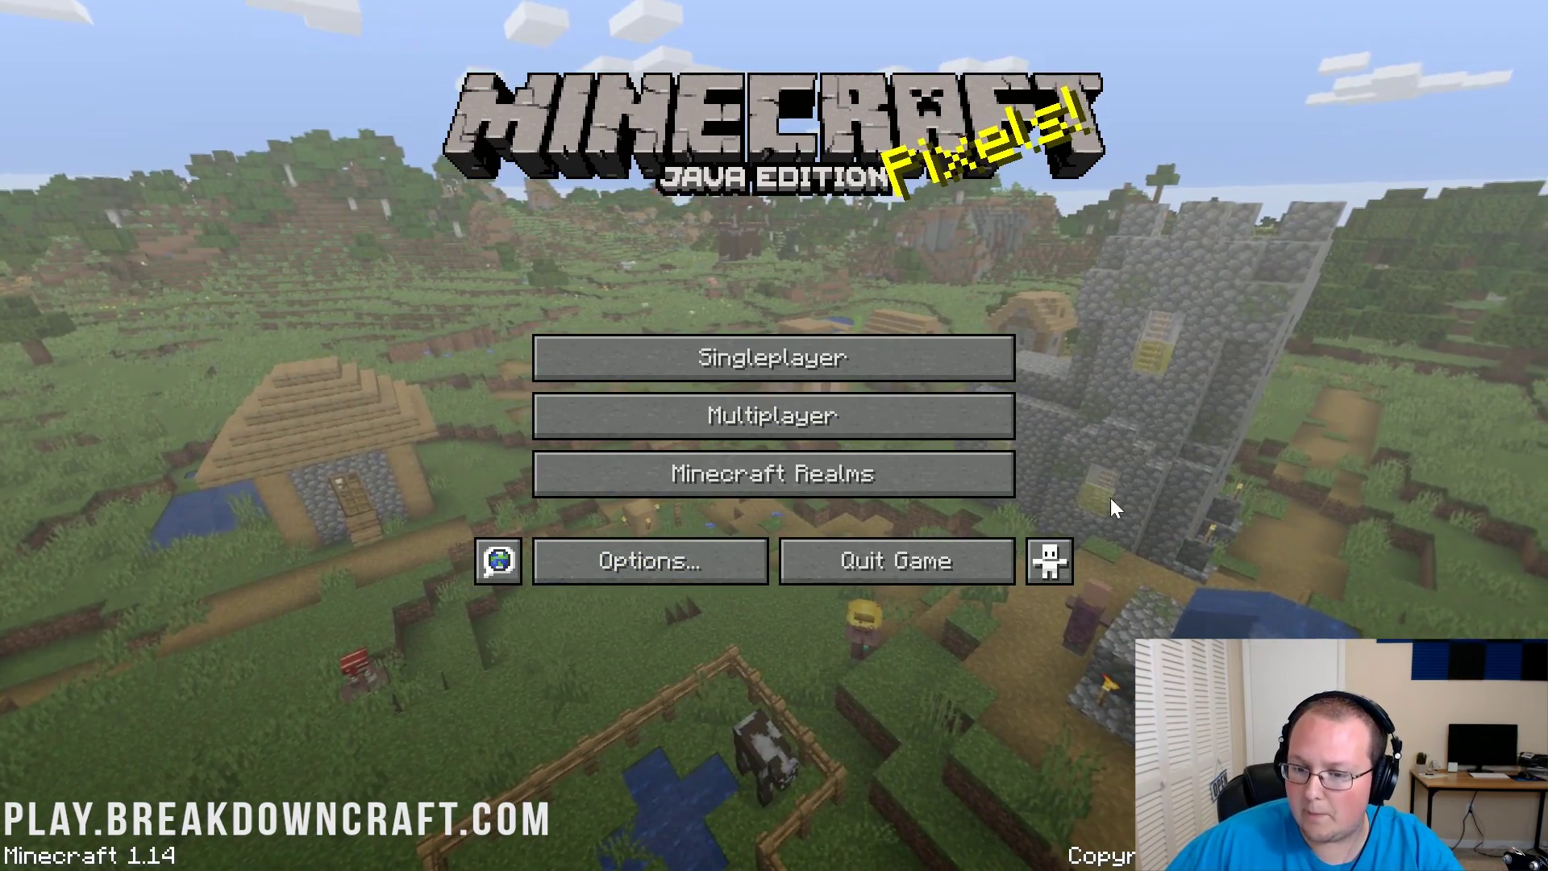
pyautogui.click(691, 569)
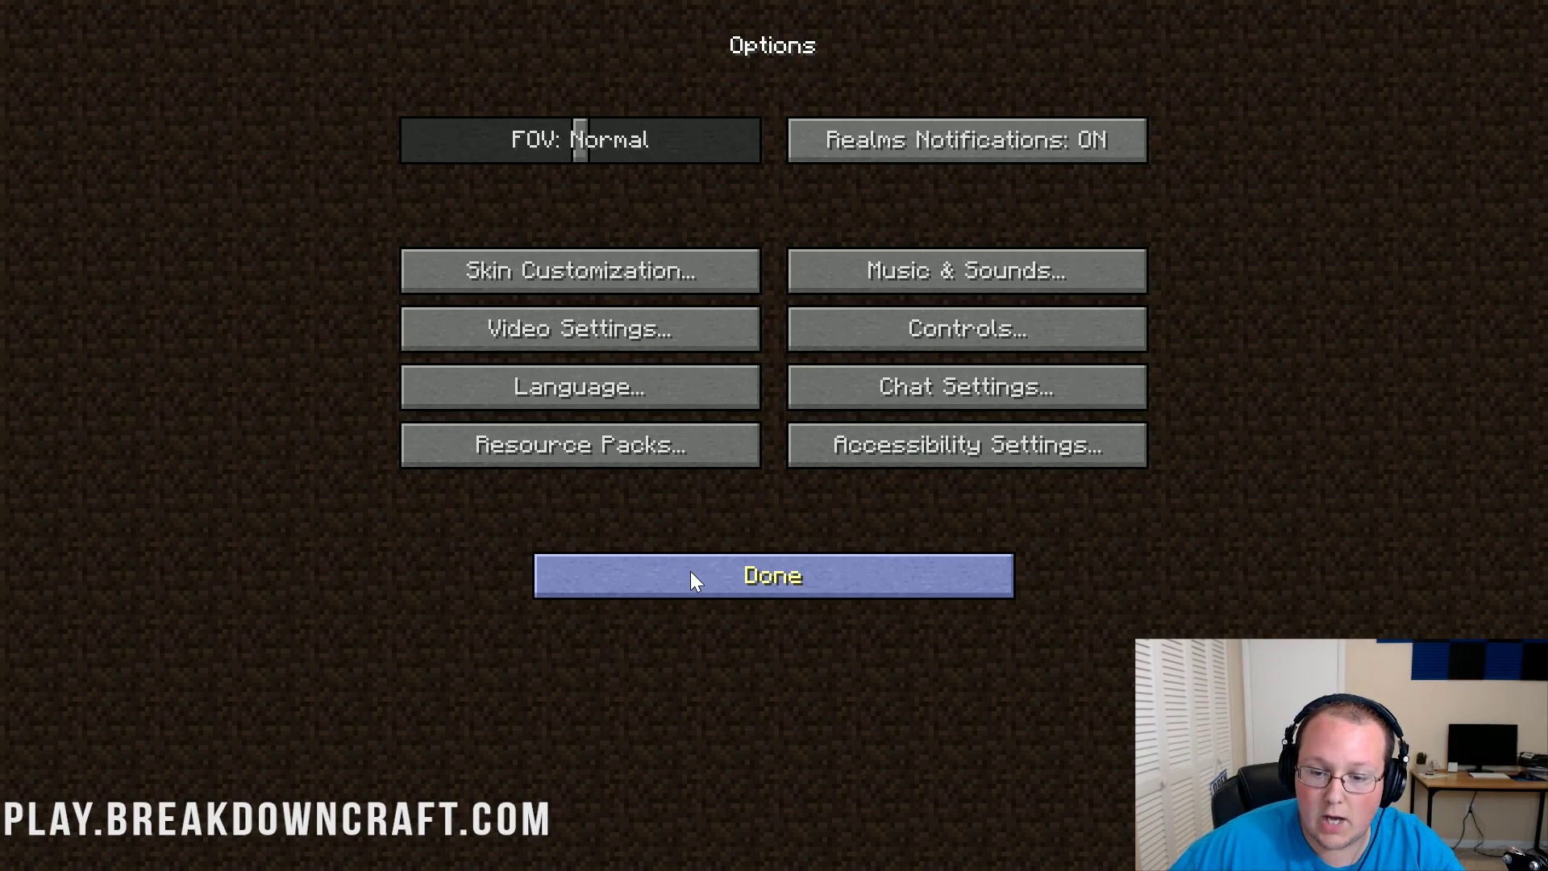
pyautogui.click(598, 346)
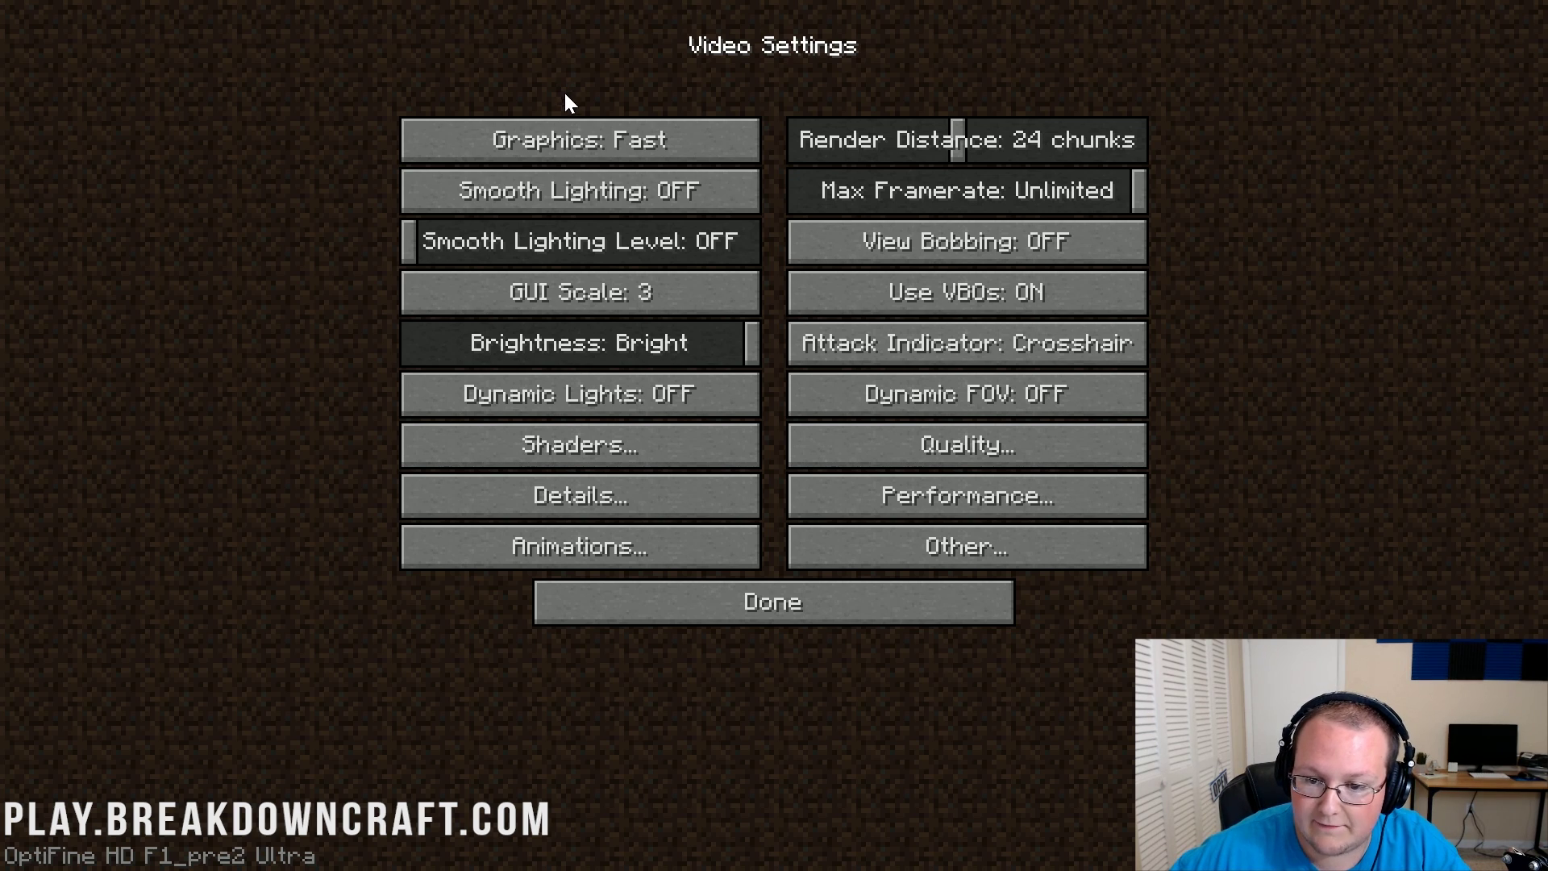
# Step: Lower the Render Distance slider from 24 to 2 chunks
pyautogui.moveTo(966, 125); pyautogui.dragTo(879, 162)
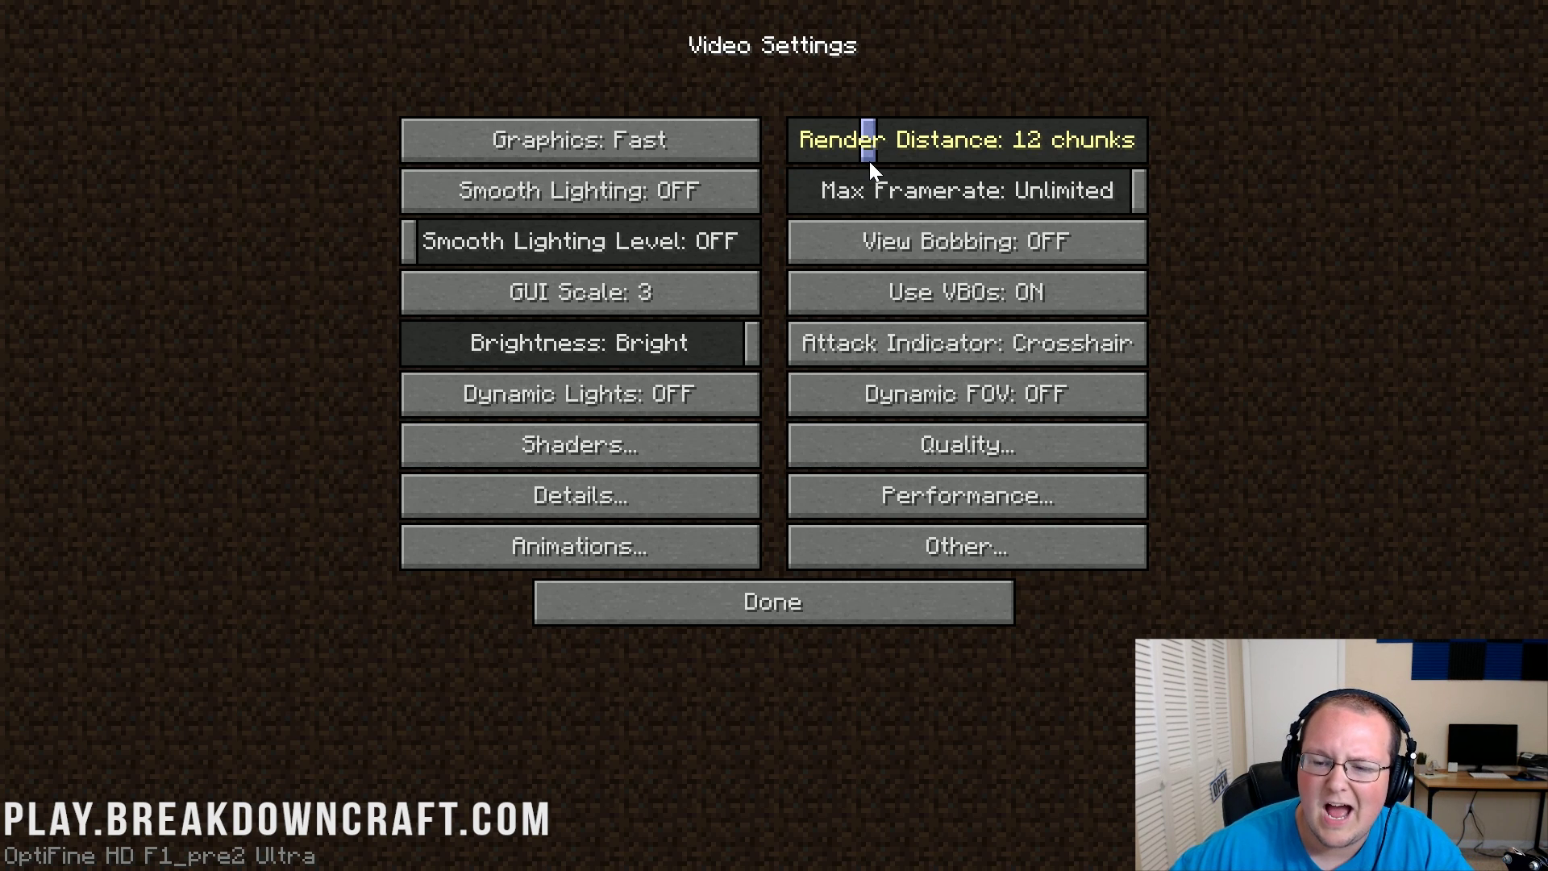
pyautogui.moveTo(870, 161); pyautogui.dragTo(792, 161)
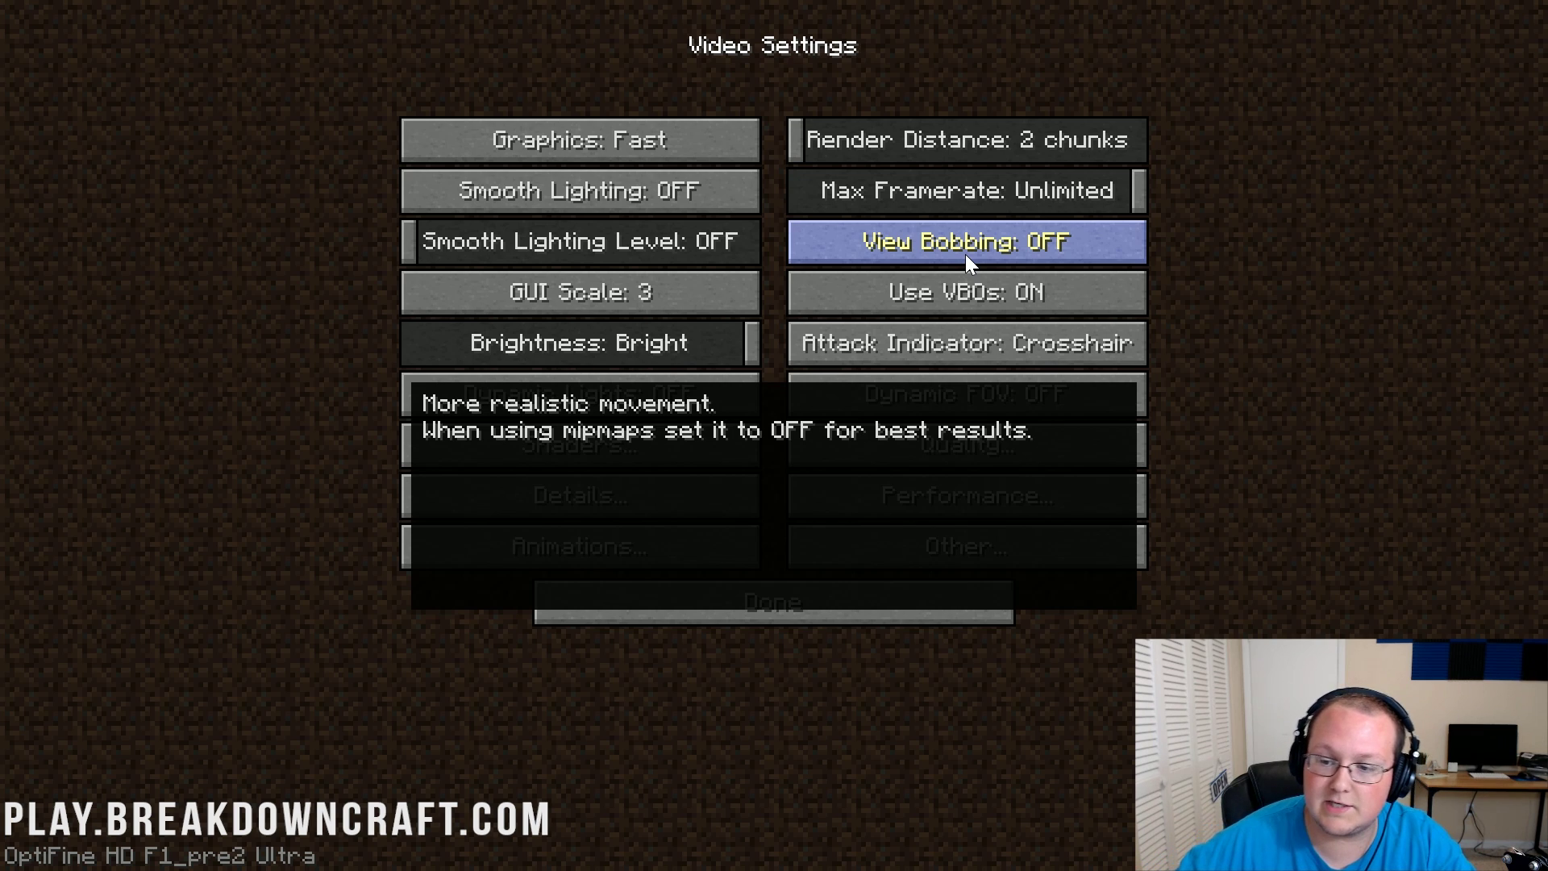
pyautogui.moveTo(806, 139)
pyautogui.mouseDown()
pyautogui.moveTo(854, 162)
pyautogui.moveTo(921, 164)
pyautogui.moveTo(787, 162)
pyautogui.mouseUp()
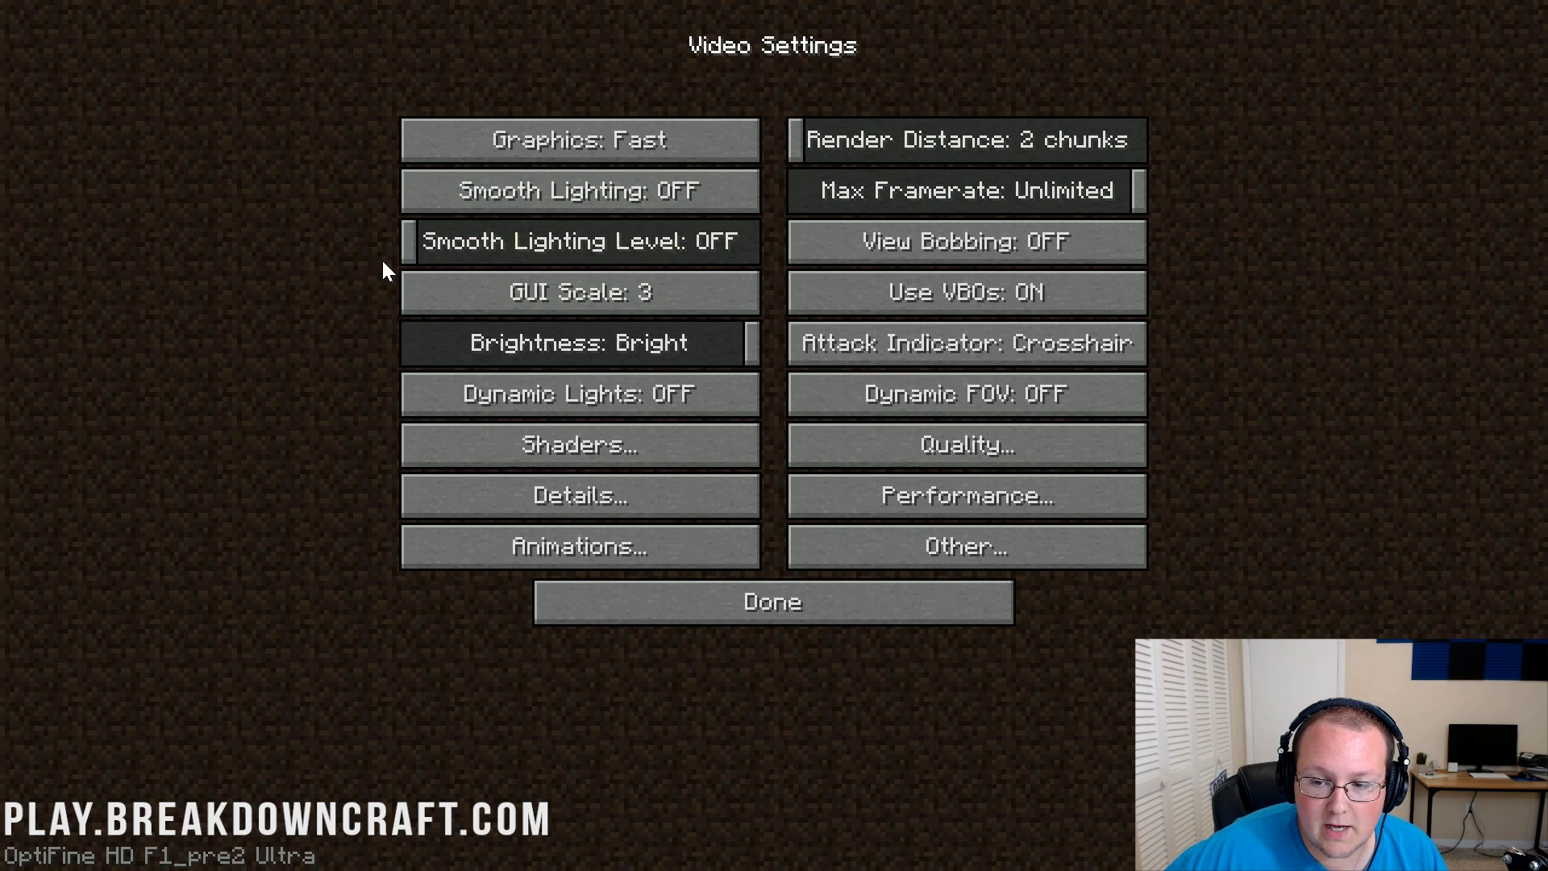
pyautogui.moveTo(928, 234)
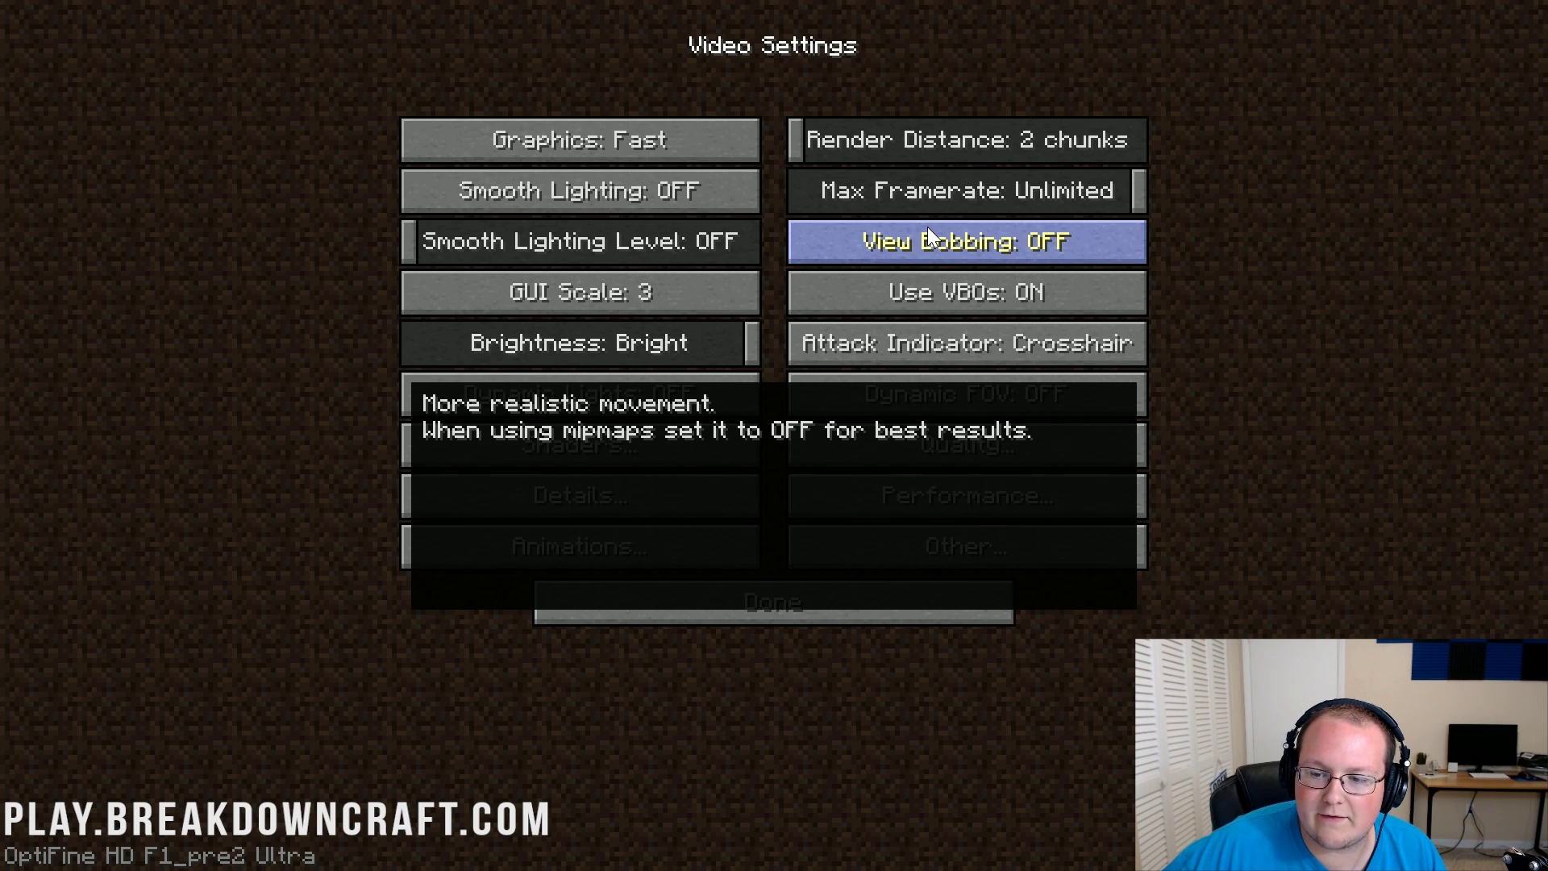
pyautogui.moveTo(931, 282)
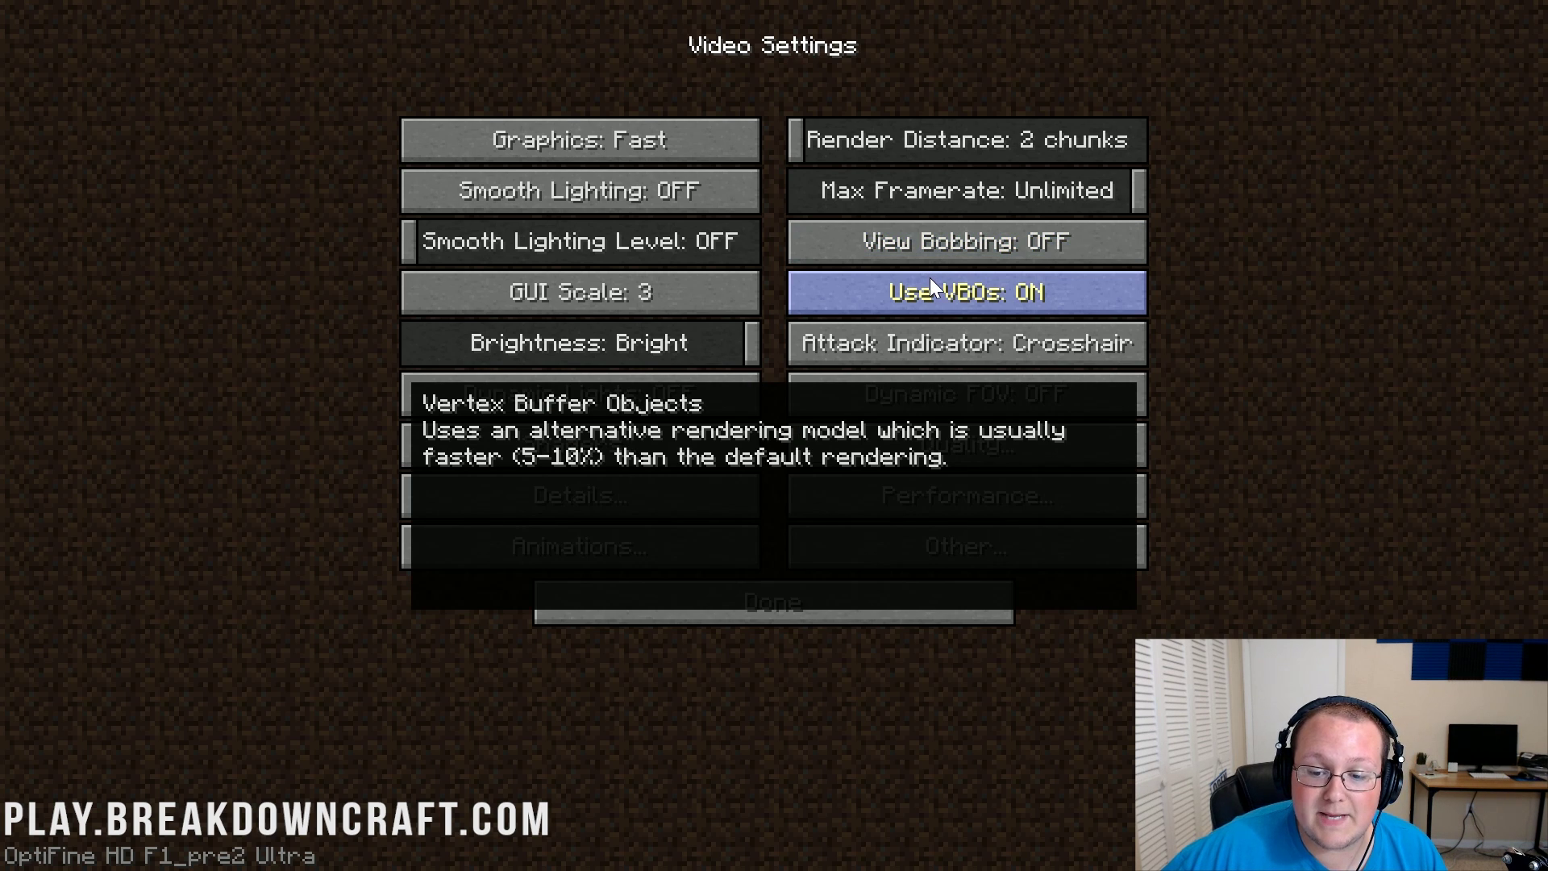
# Step: Cycle GUI Scale through 4, Auto, 1 and 2, settling on 3
pyautogui.moveTo(584, 307)
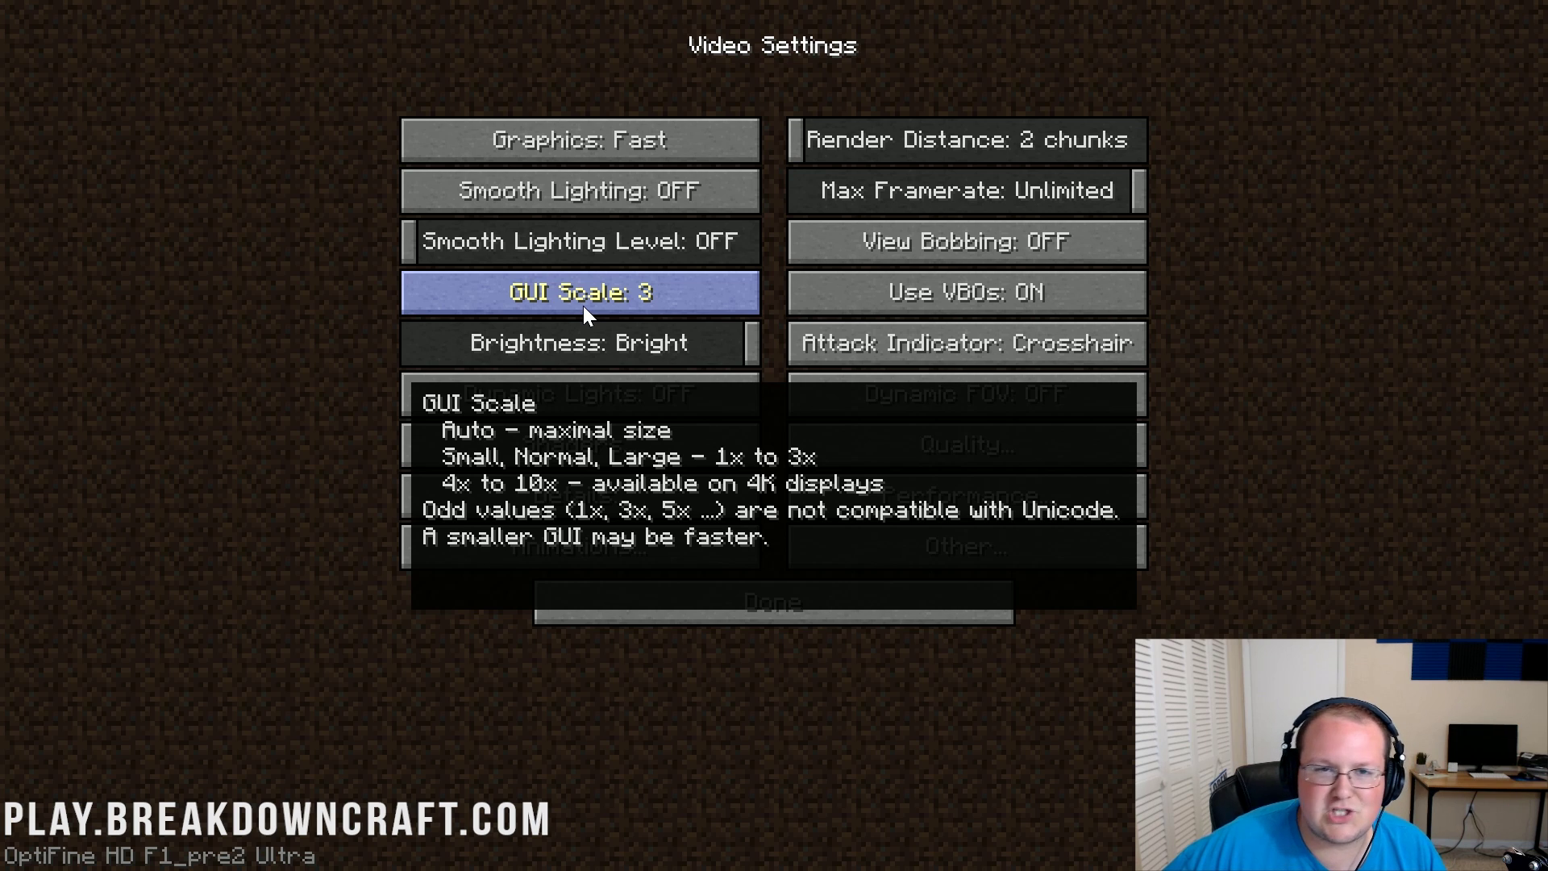
pyautogui.click(583, 306)
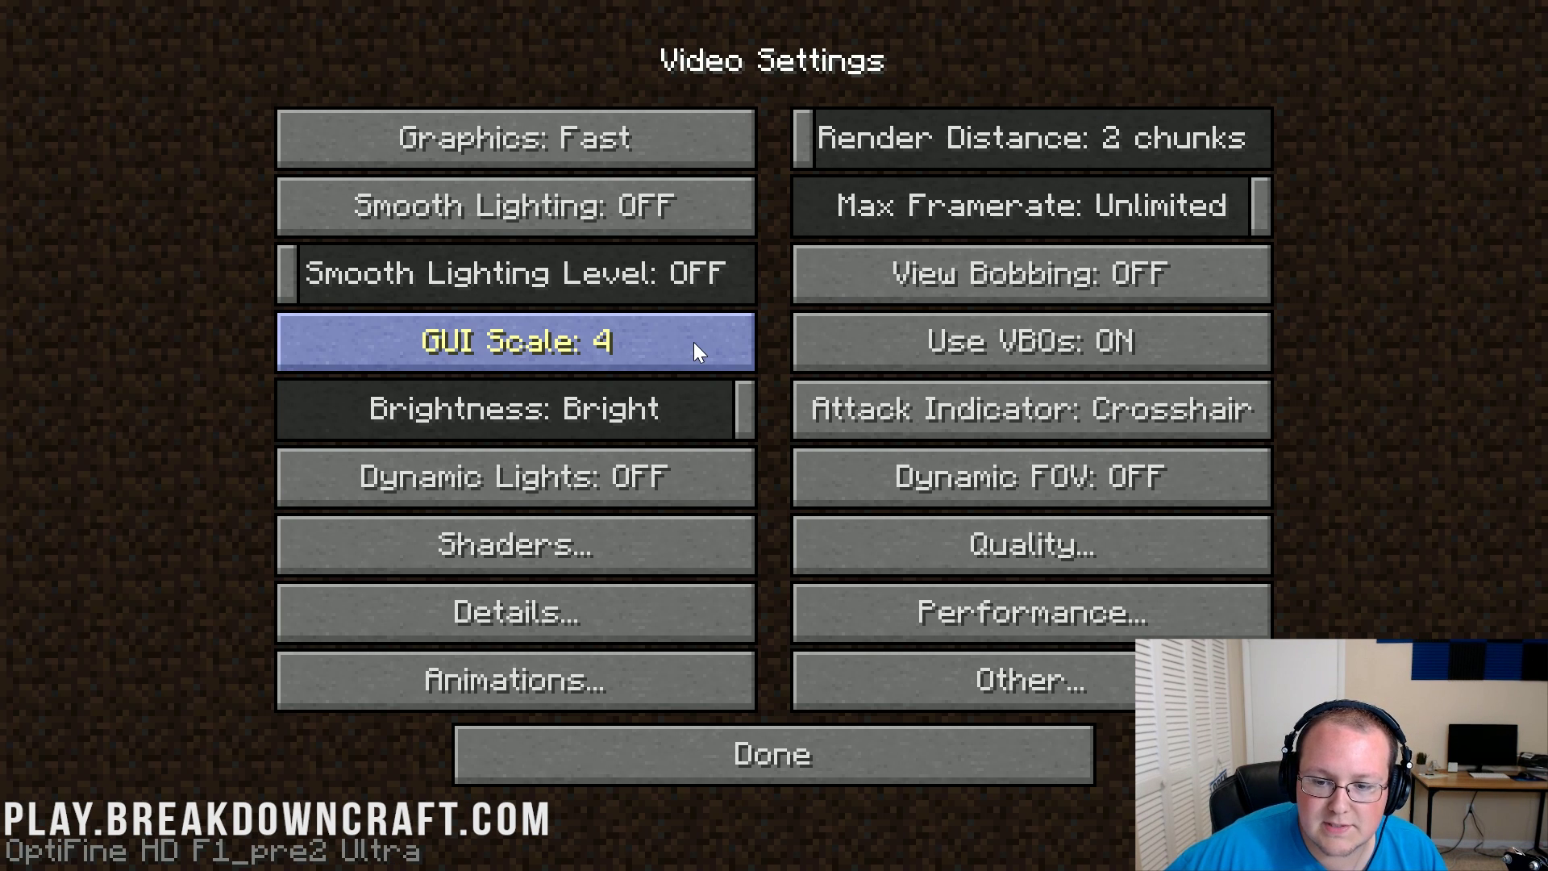
pyautogui.click(693, 342)
pyautogui.click(693, 342)
pyautogui.moveTo(755, 196)
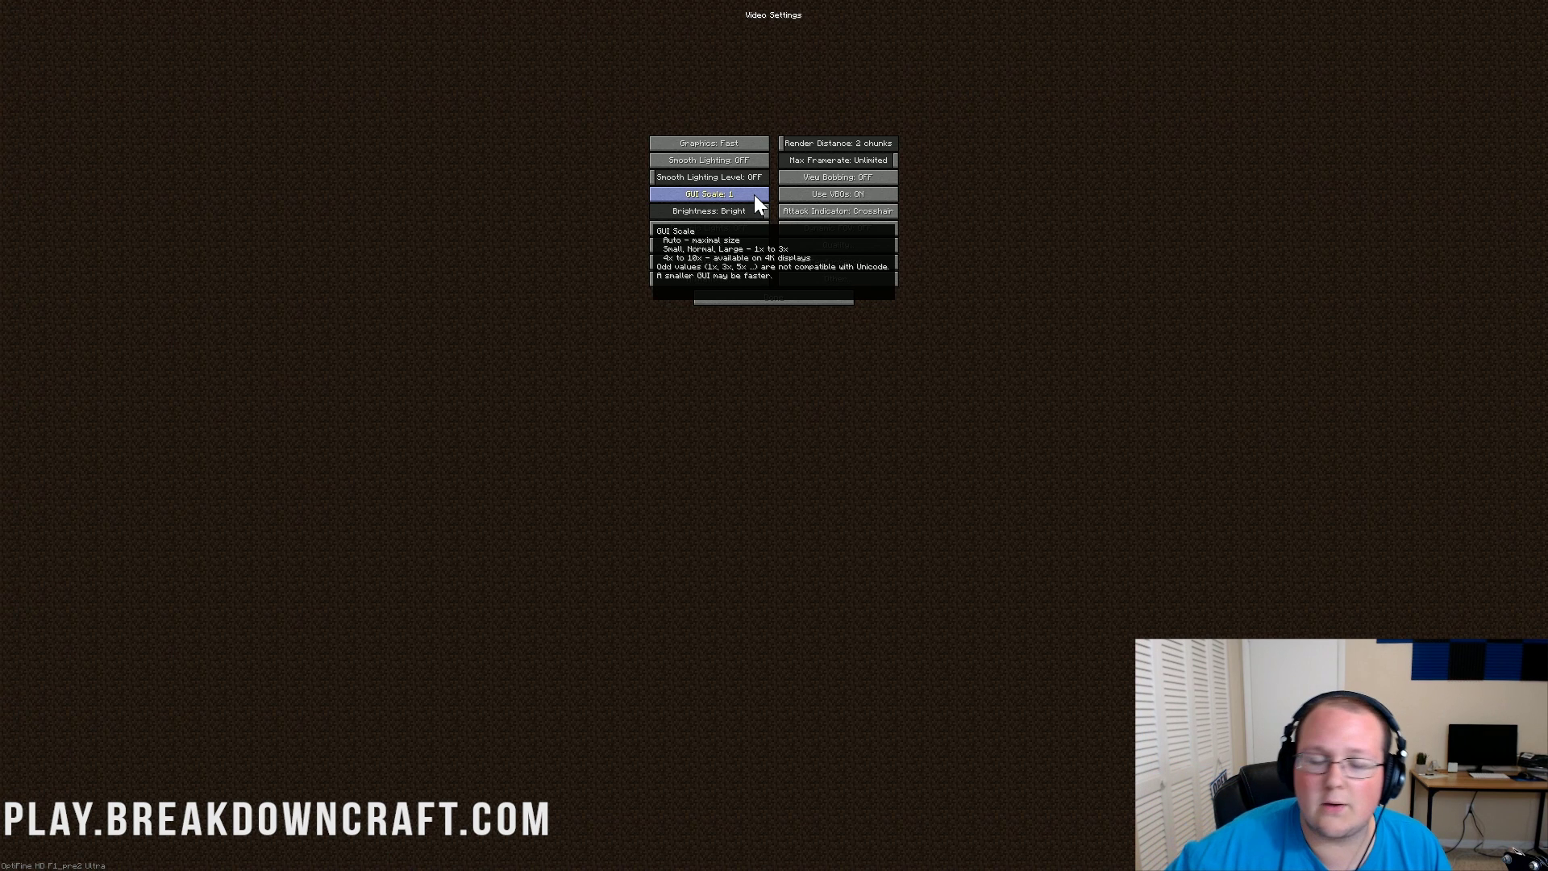
pyautogui.click(754, 195)
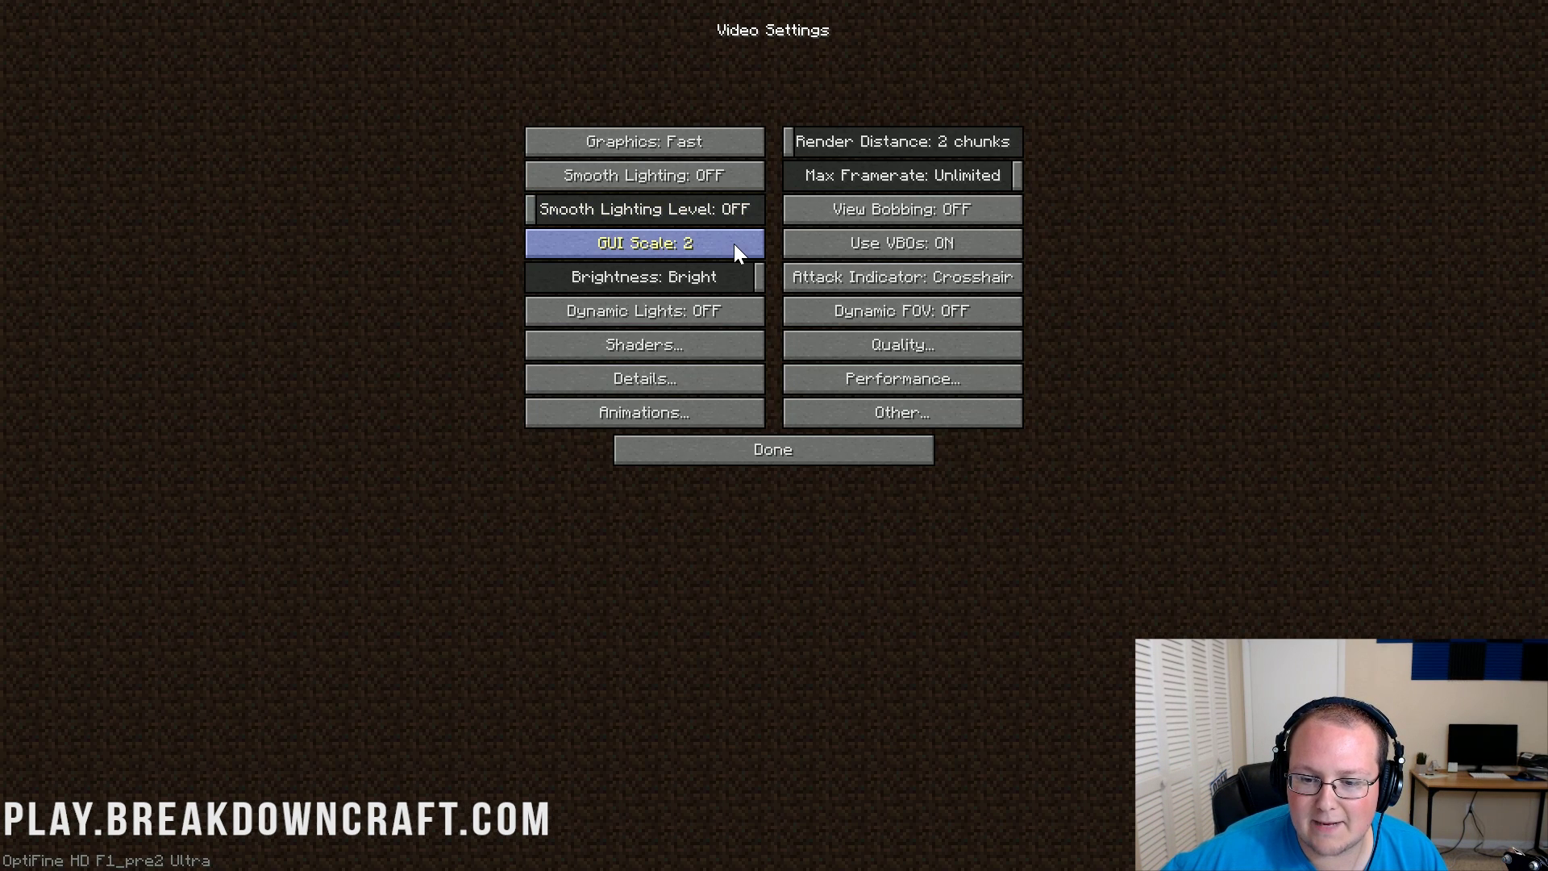
pyautogui.click(734, 244)
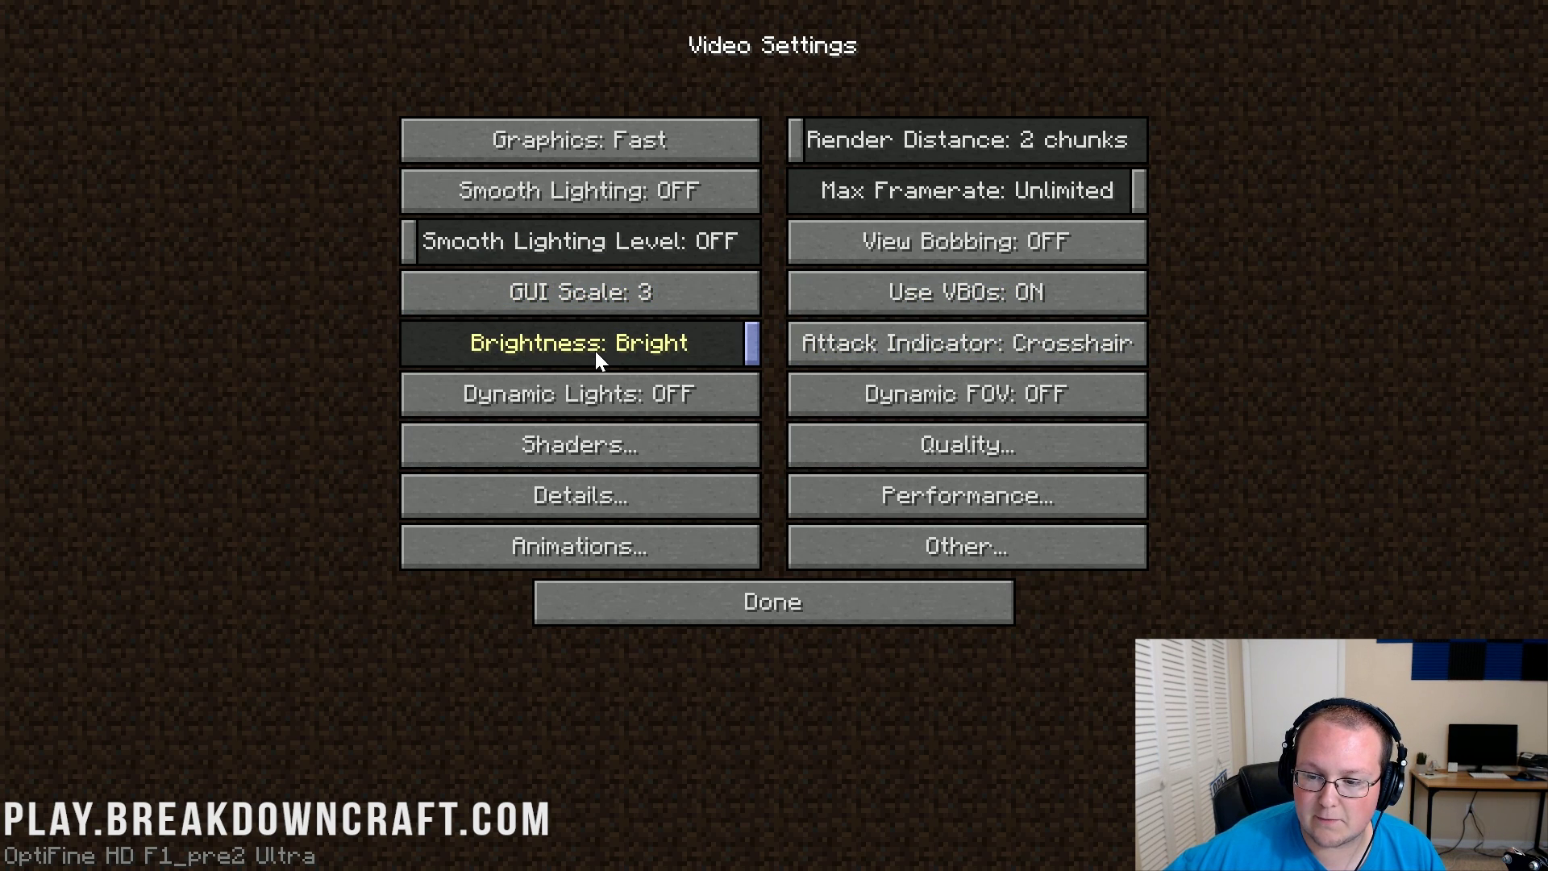
# Step: Try the other Attack Indicator styles and return it to Crosshair
pyautogui.click(846, 342)
pyautogui.click(845, 342)
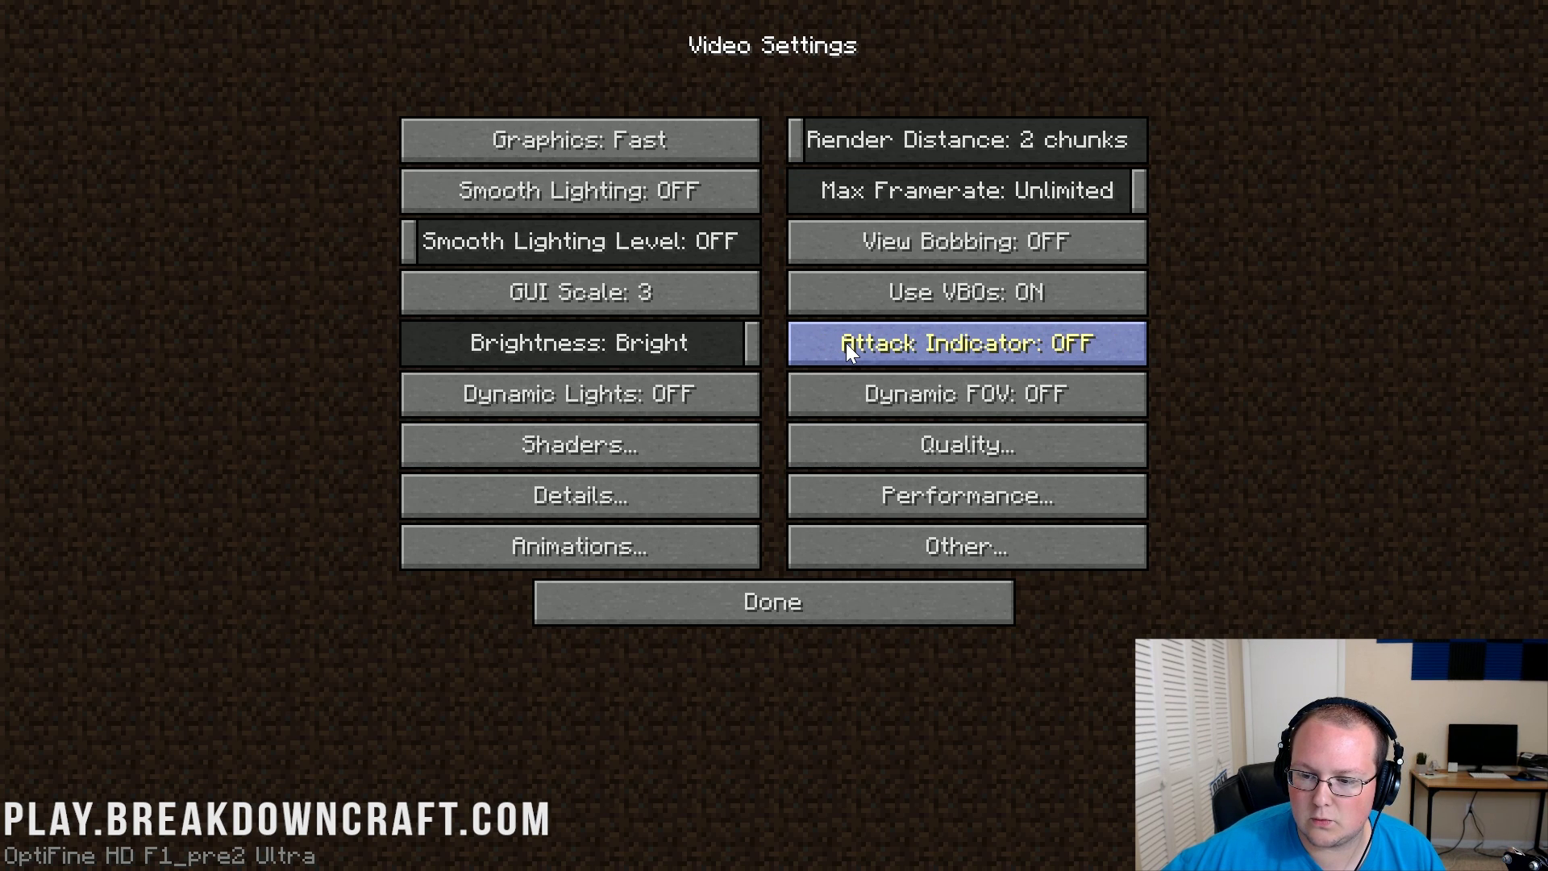
pyautogui.click(845, 342)
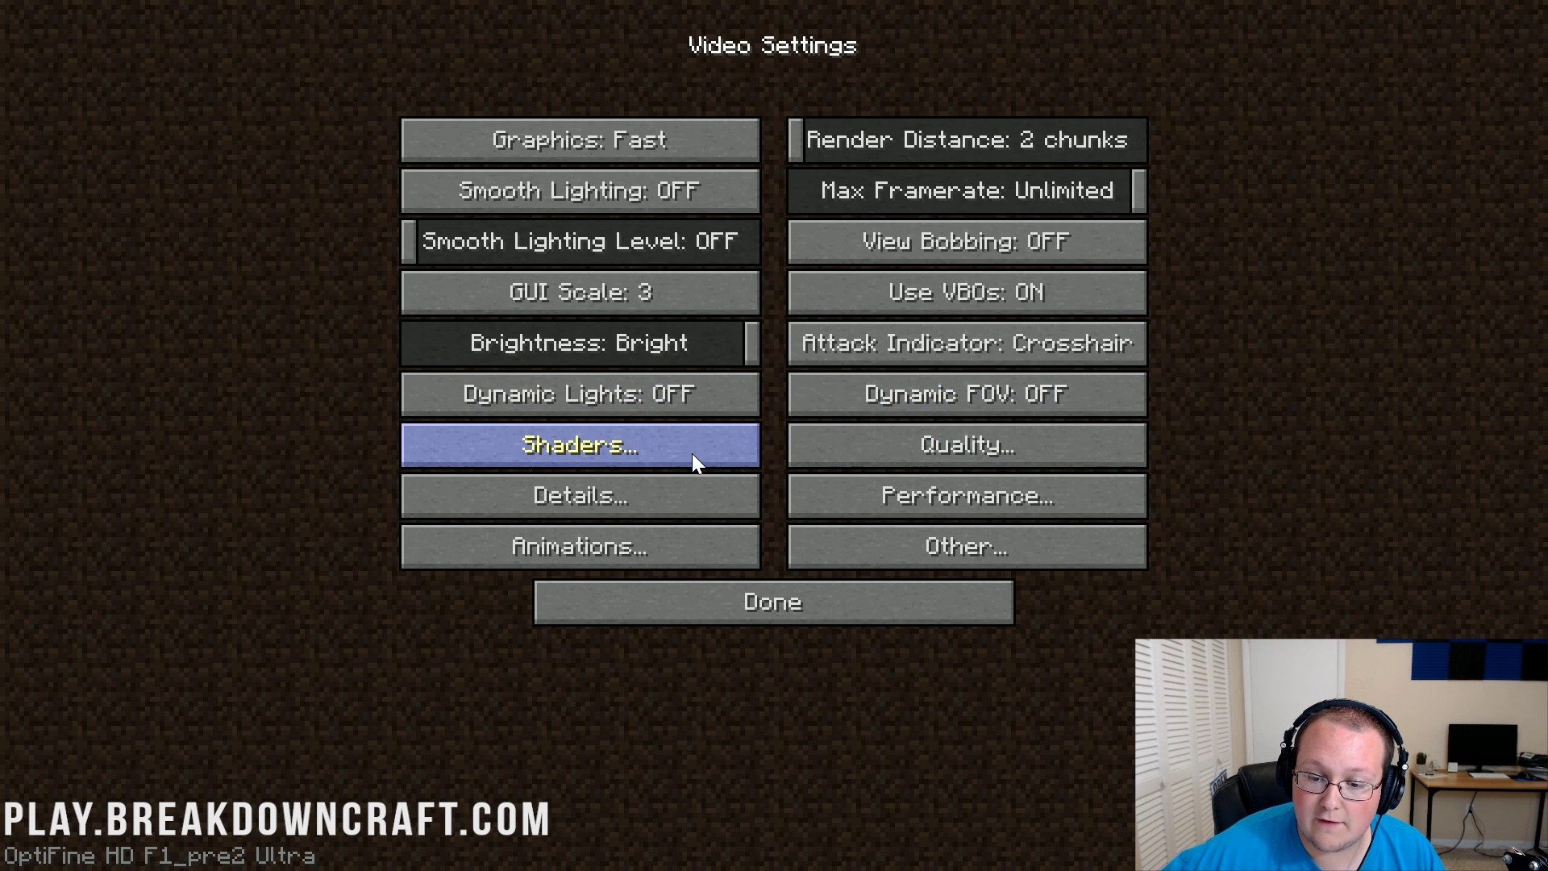
# Step: In Quality settings, set Mipmap Levels, Random Entities, Better Snow, Better Grass and Custom Fonts OFF
pyautogui.click(883, 440)
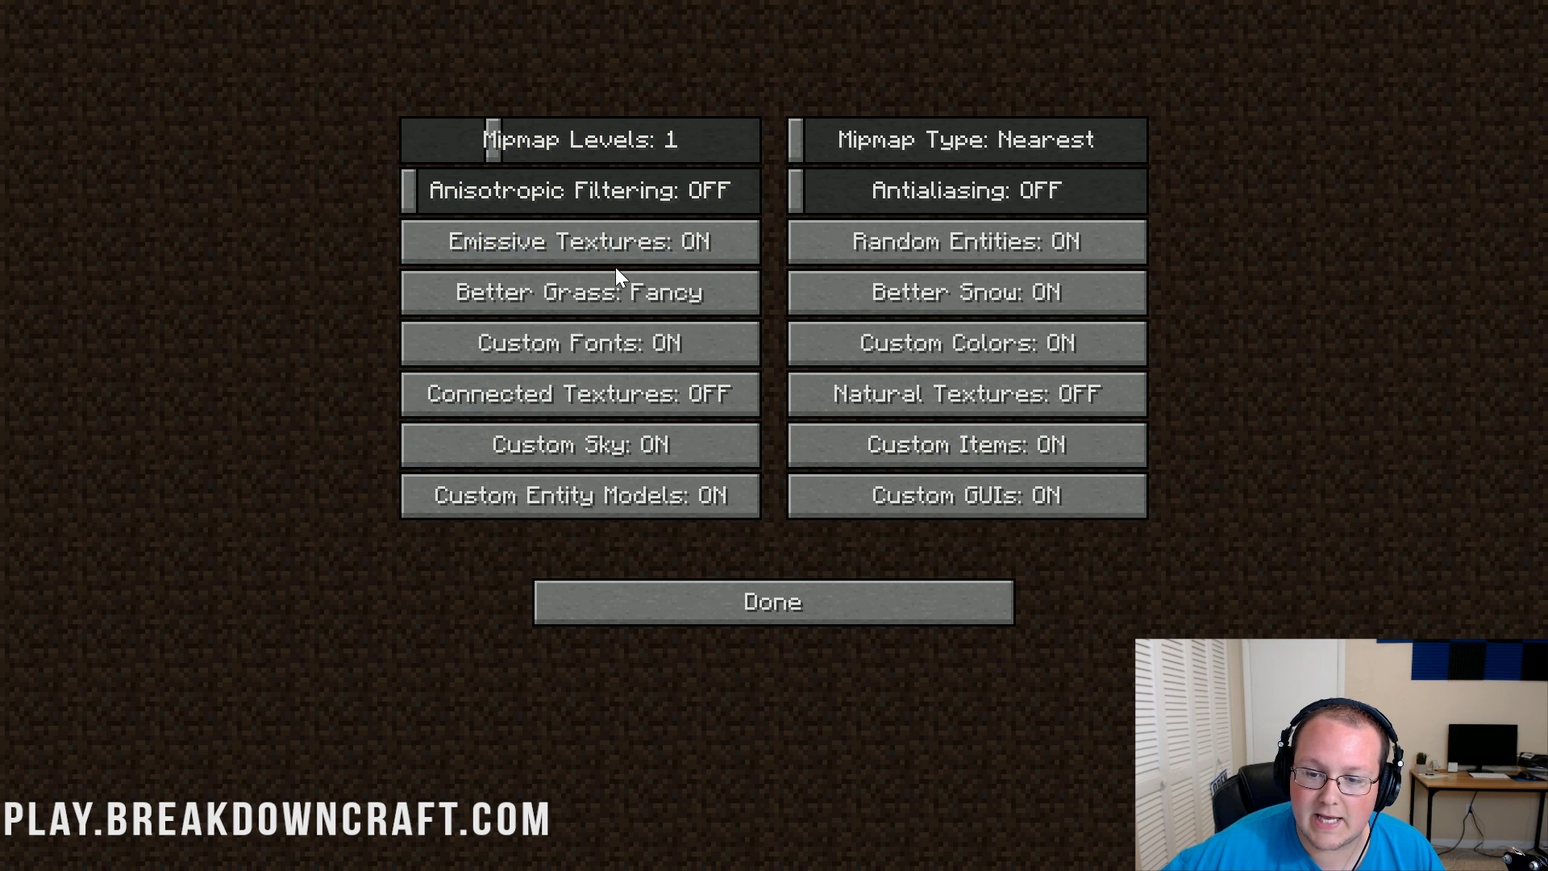
pyautogui.moveTo(481, 148); pyautogui.dragTo(347, 142)
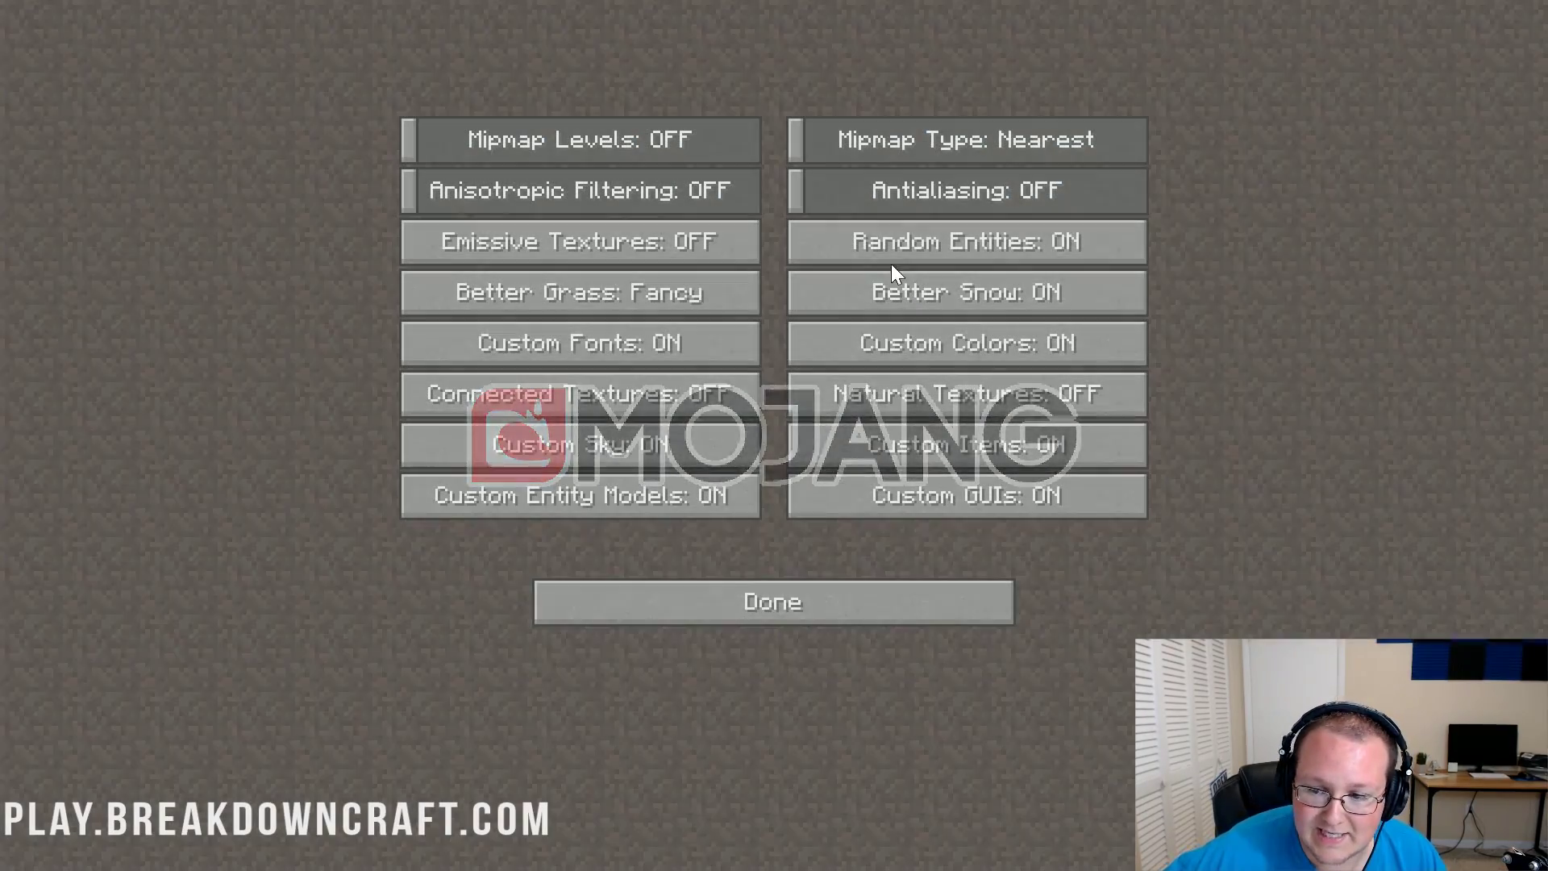
pyautogui.click(884, 247)
pyautogui.click(839, 292)
pyautogui.click(675, 292)
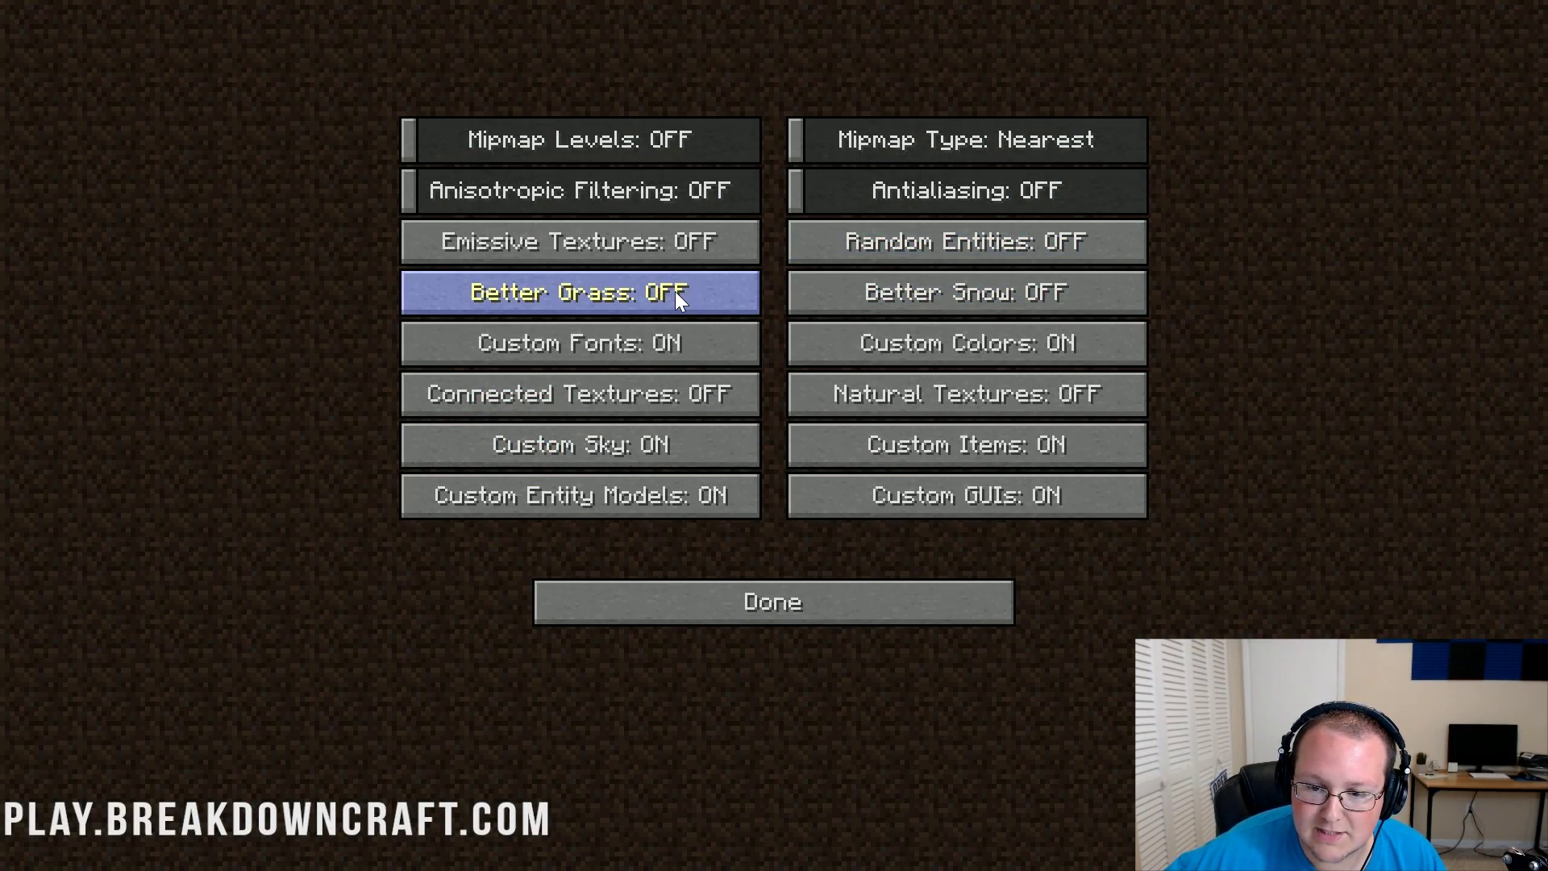
pyautogui.click(671, 339)
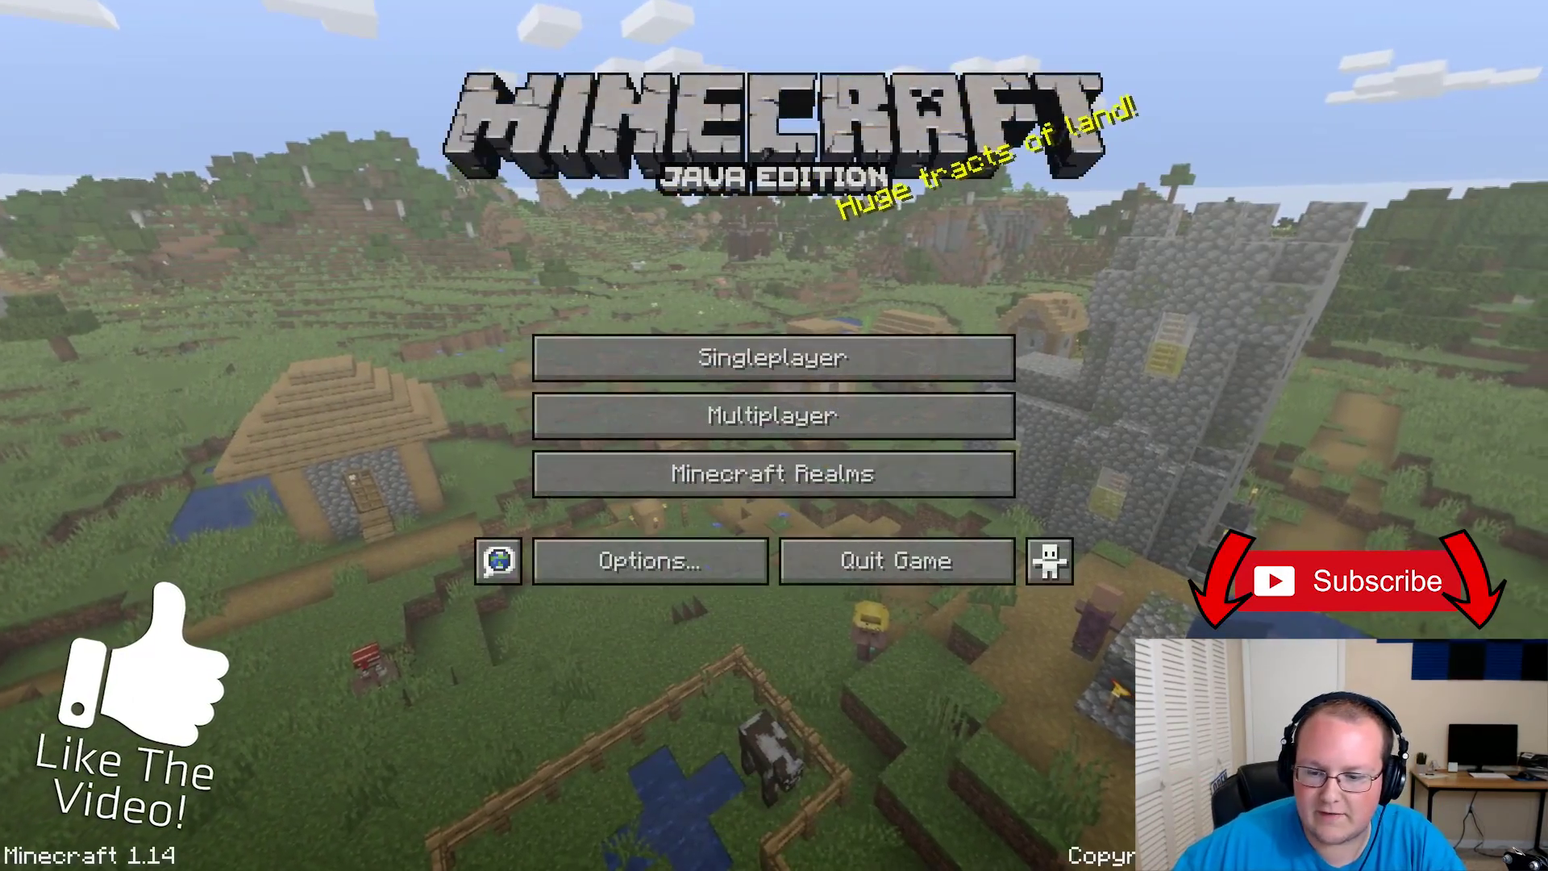
# Step: Back in Quality settings, turn Custom Sky and Custom Colors OFF and return to Video Settings
pyautogui.click(680, 572)
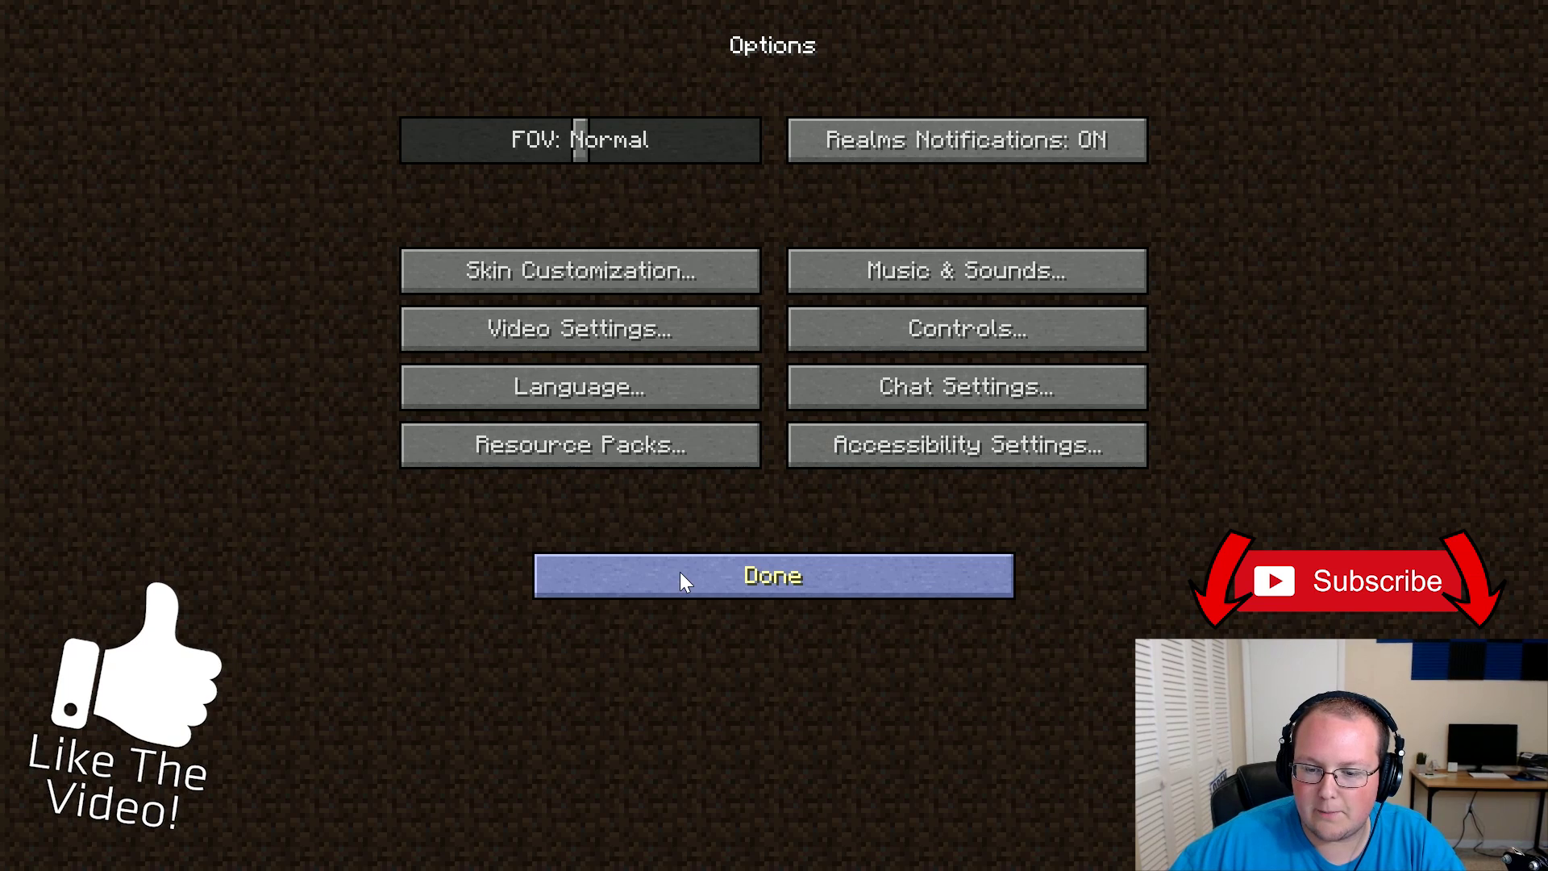
pyautogui.click(536, 327)
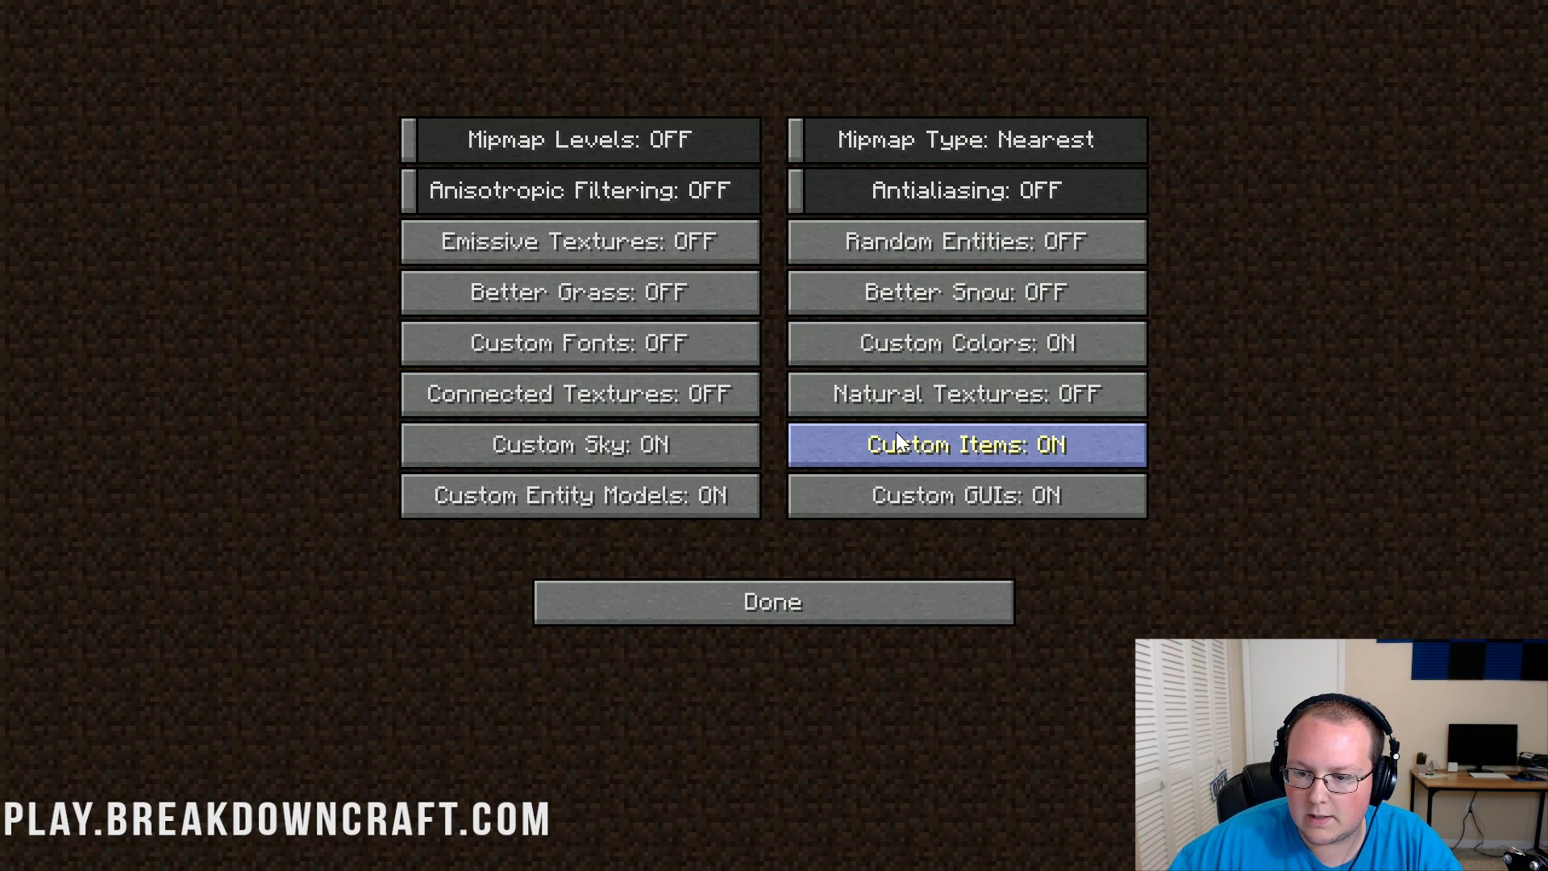
pyautogui.click(633, 460)
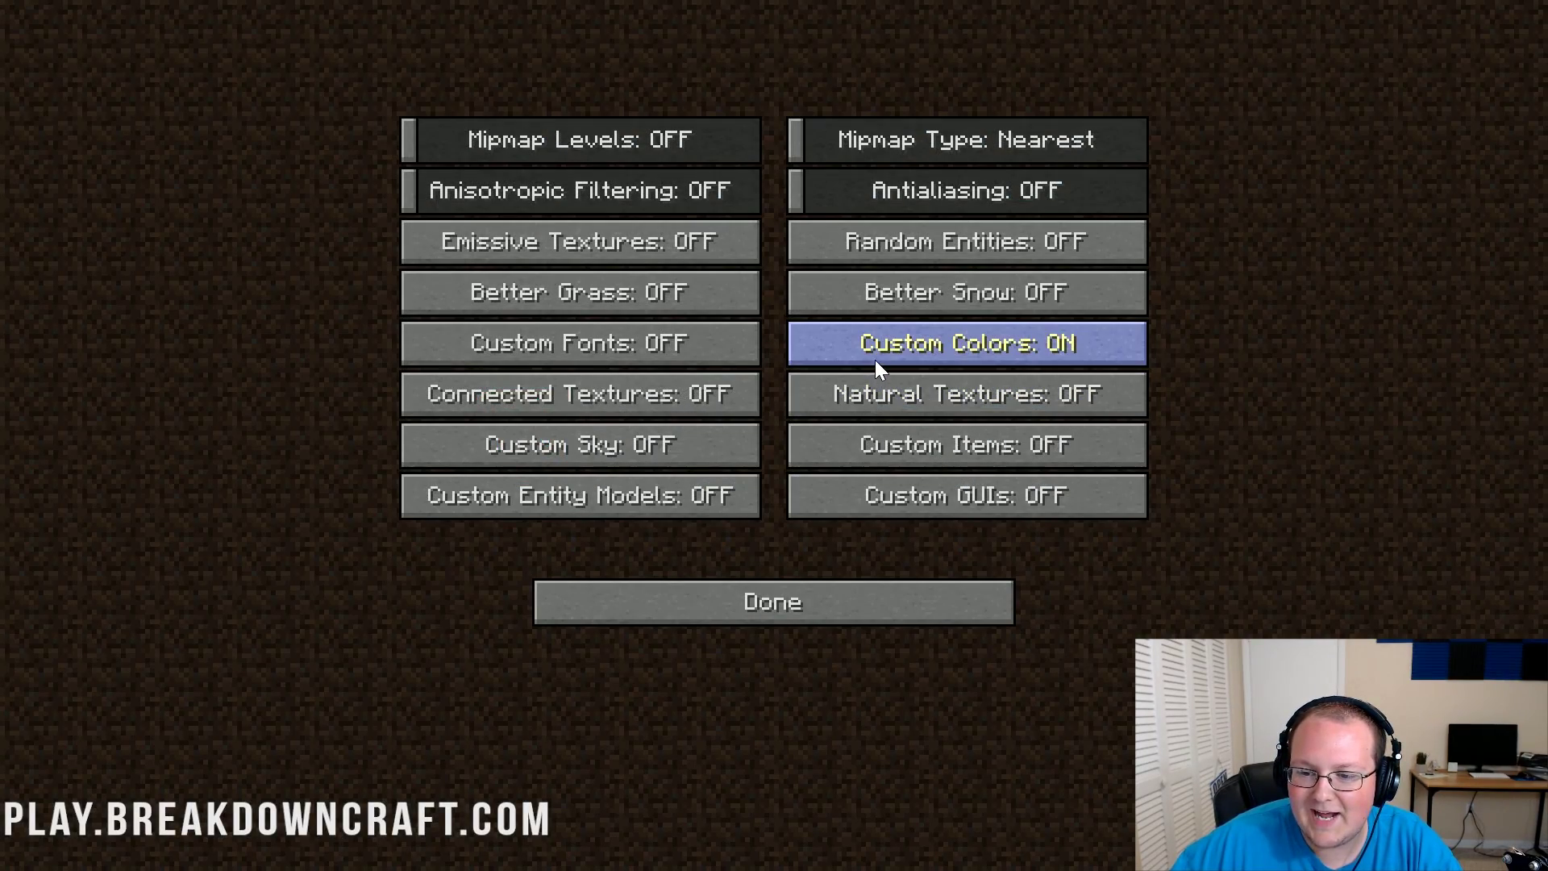
pyautogui.click(874, 360)
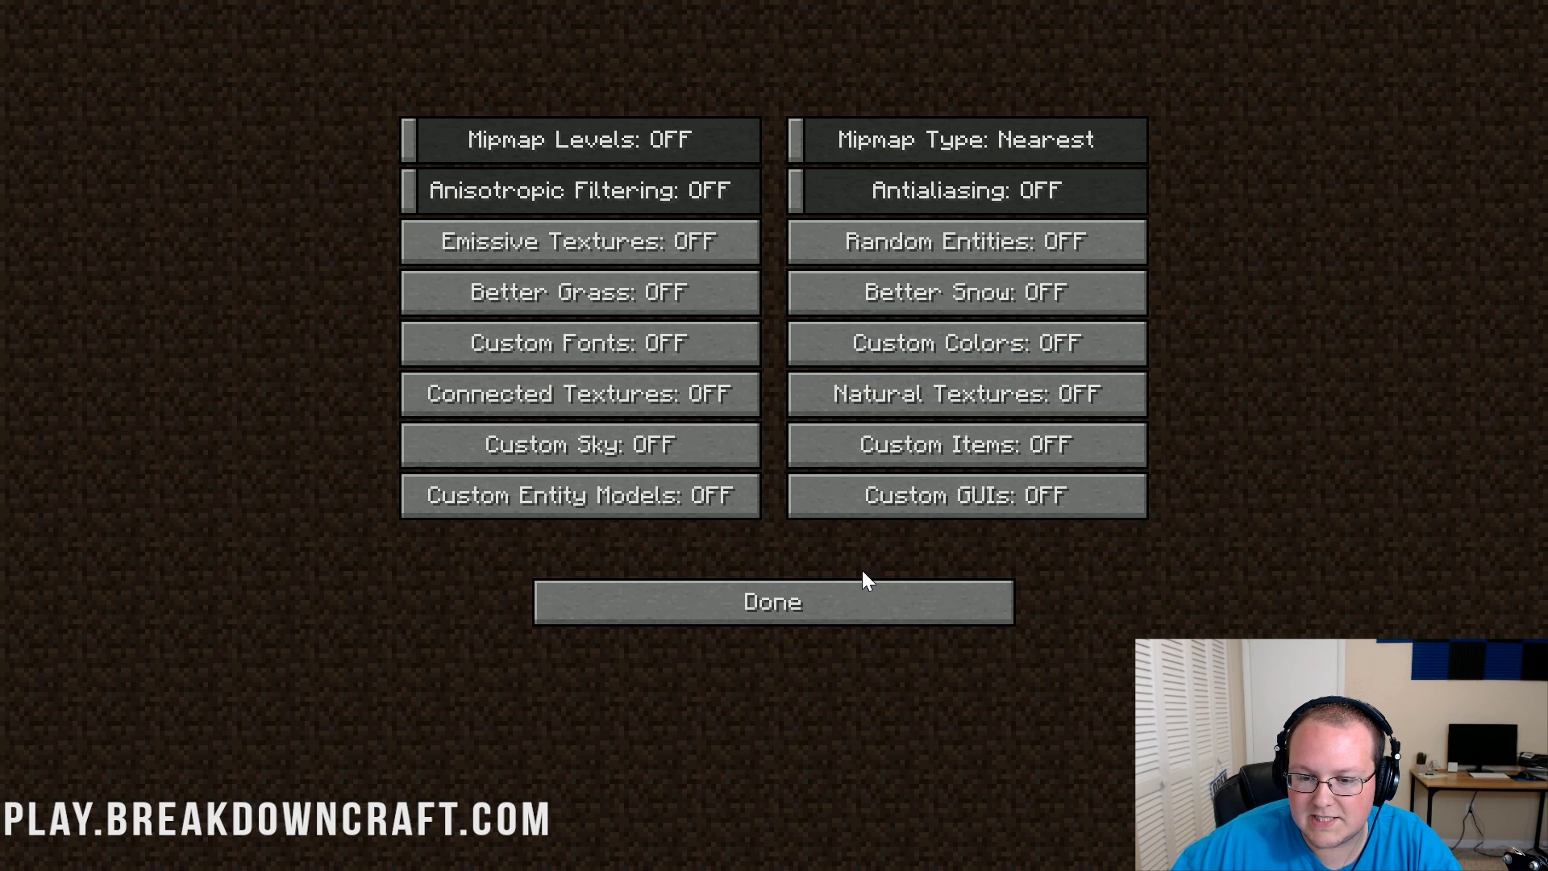
pyautogui.click(854, 597)
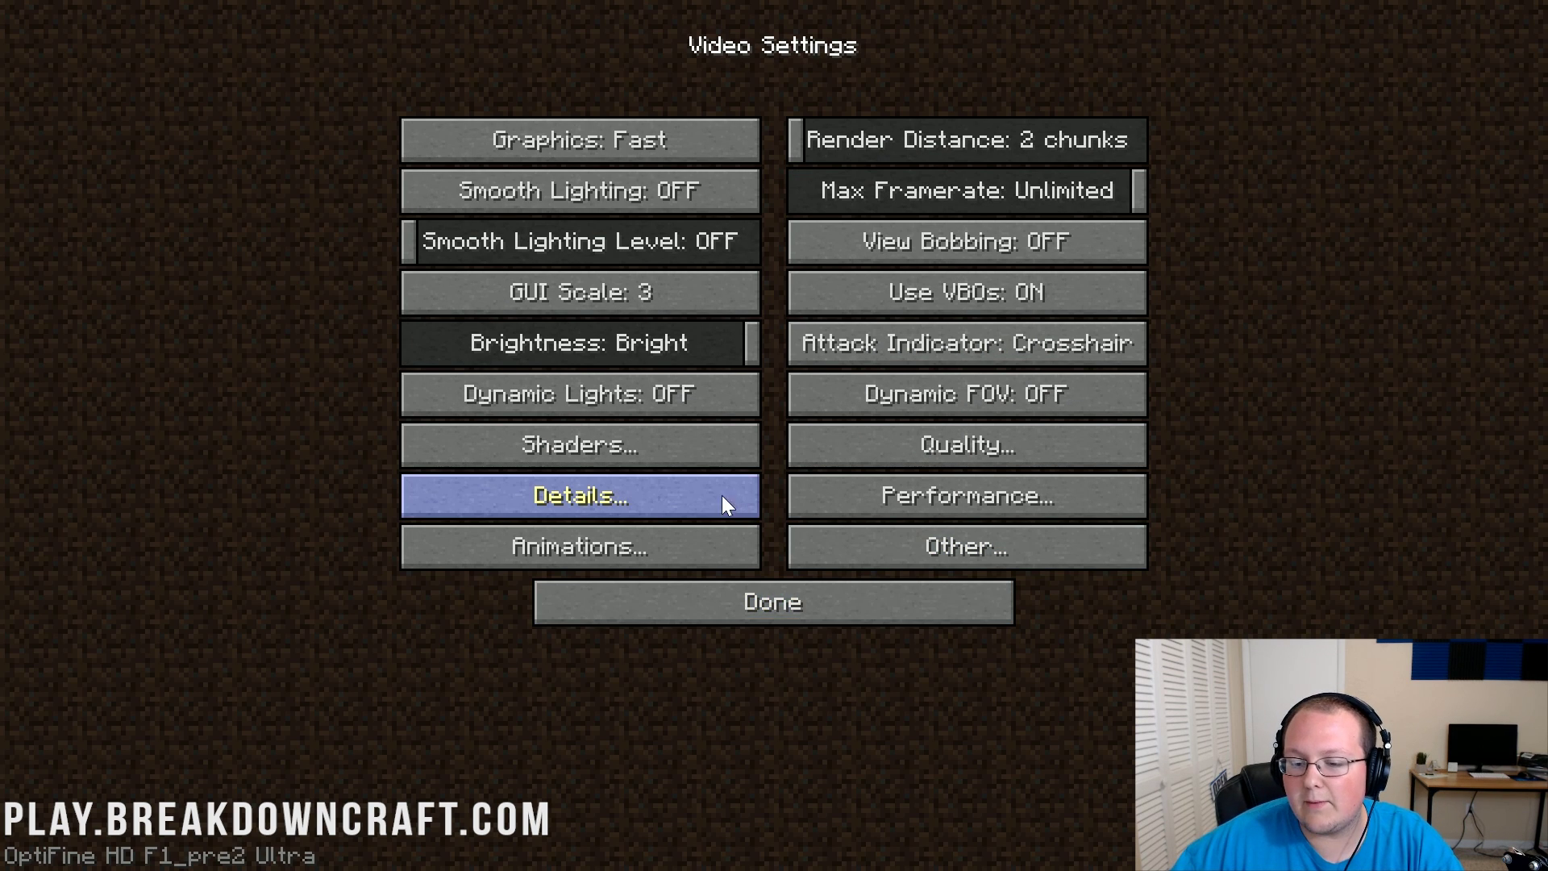
# Step: In Details, set Trees to Fast and cycle Clouds back round to OFF
pyautogui.click(687, 495)
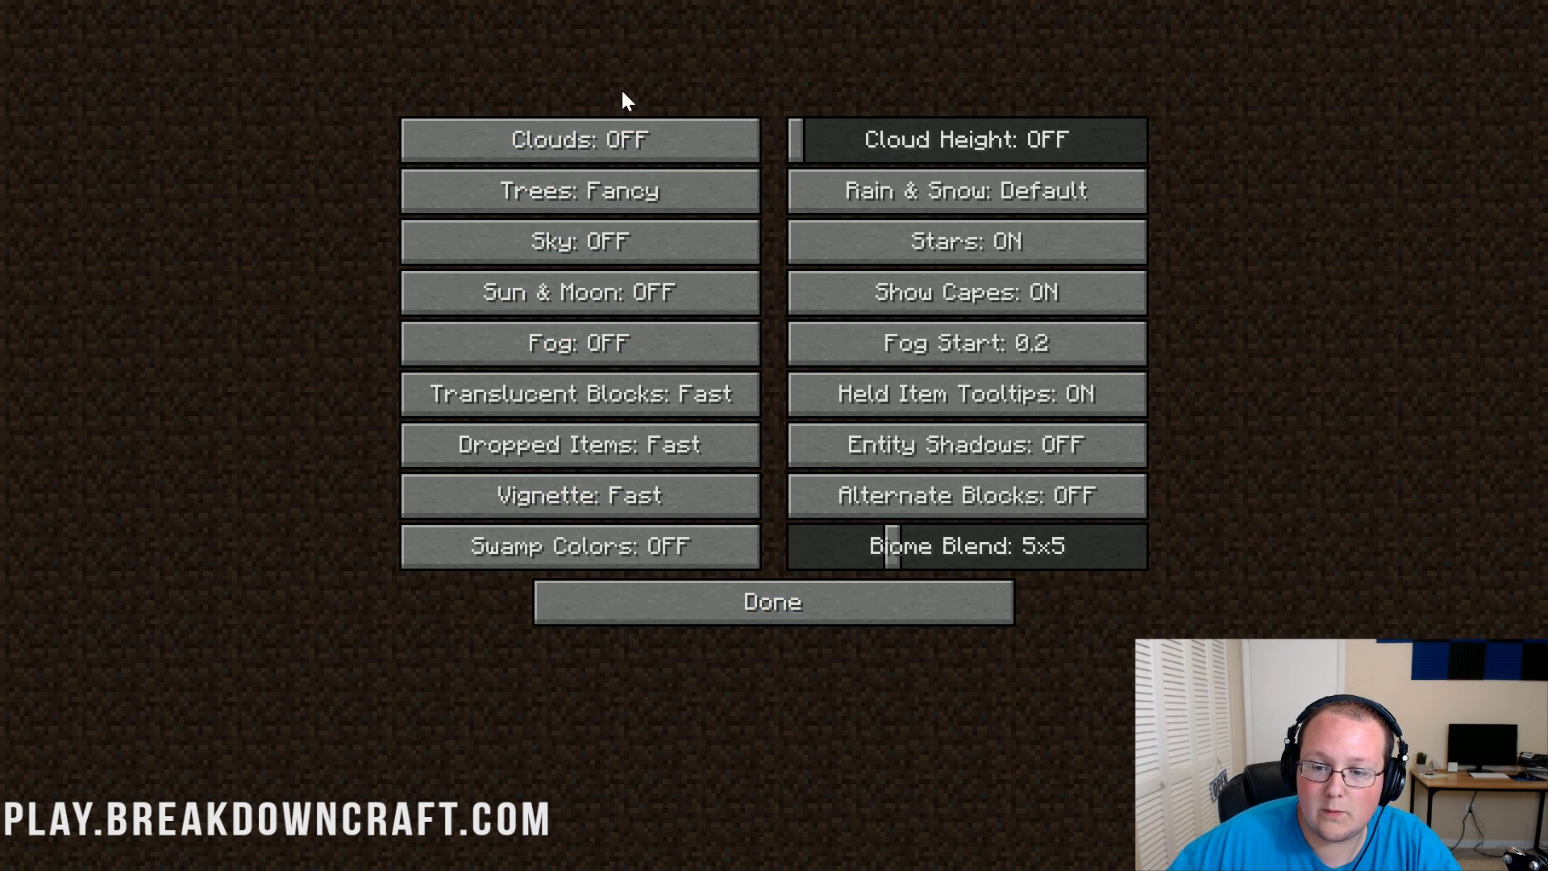
pyautogui.moveTo(622, 176)
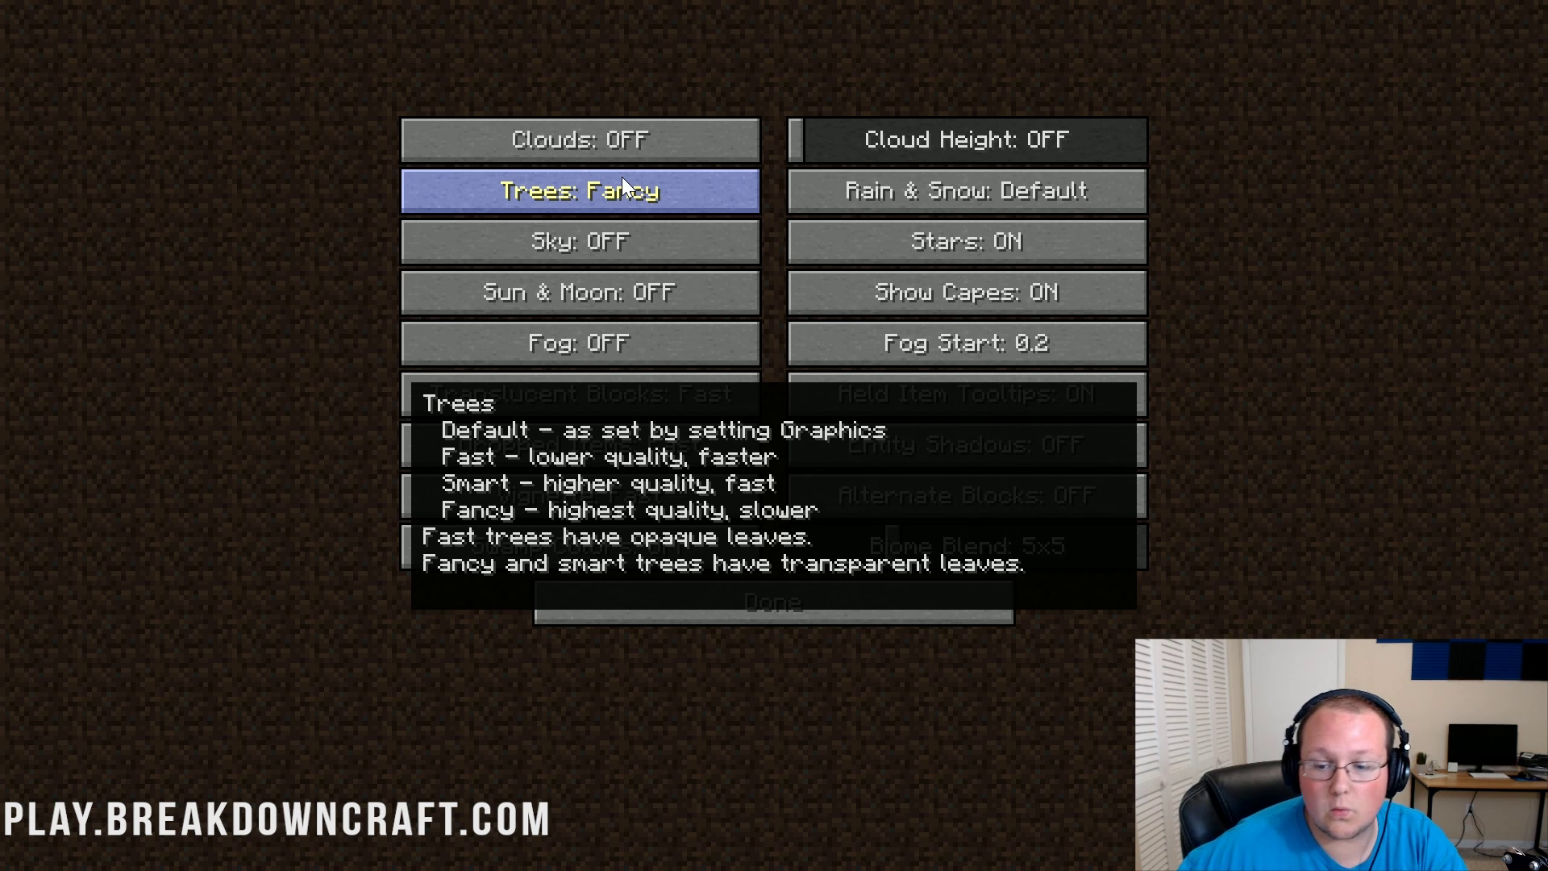
pyautogui.click(622, 176)
pyautogui.click(622, 177)
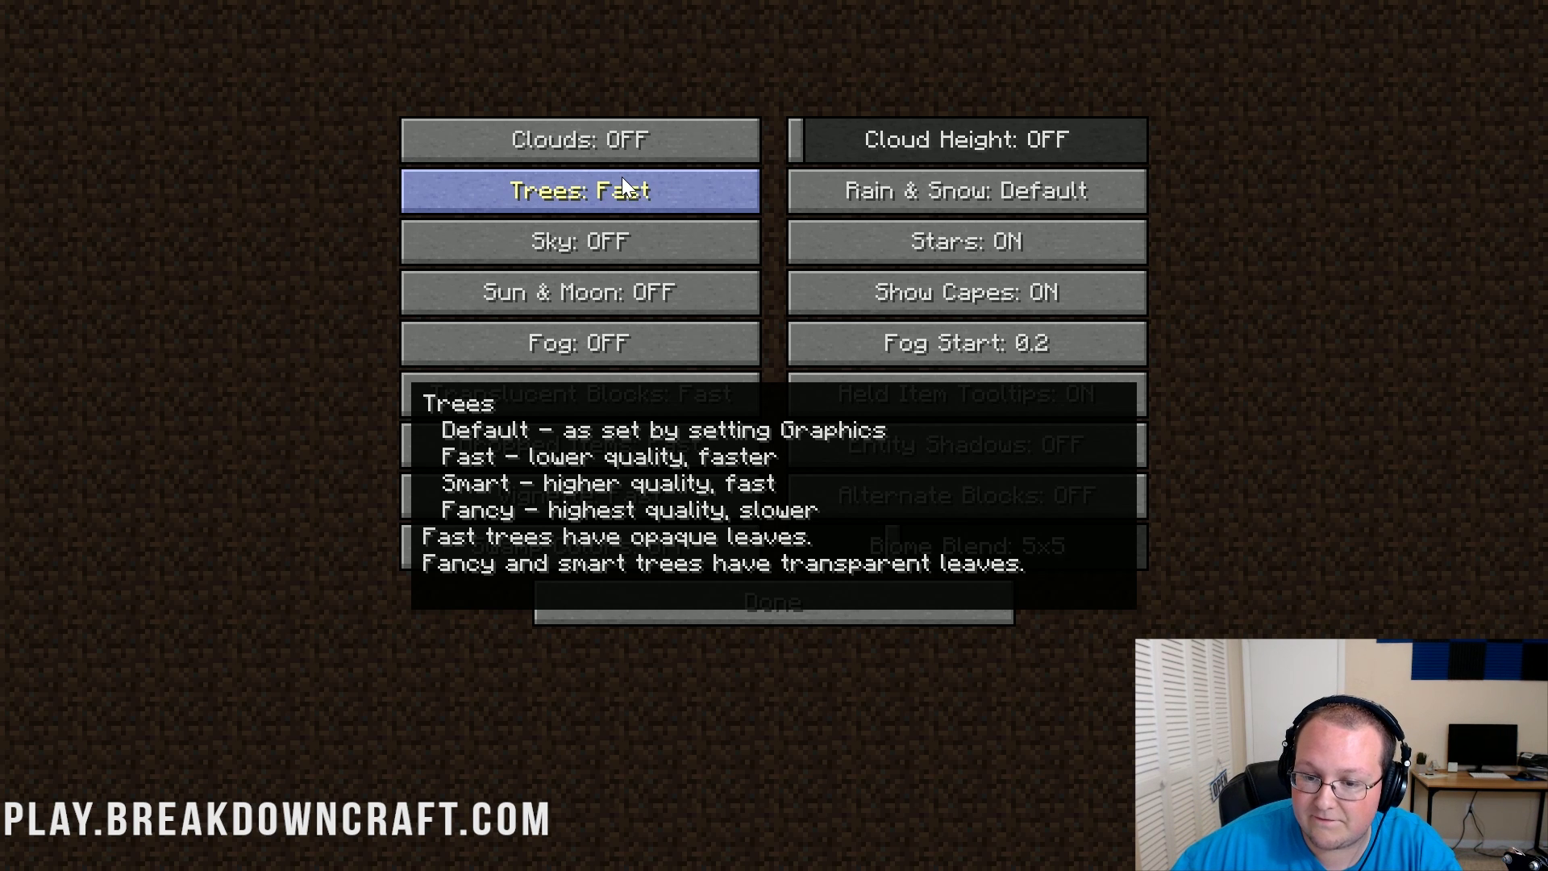
pyautogui.click(629, 145)
pyautogui.click(629, 143)
pyautogui.click(629, 143)
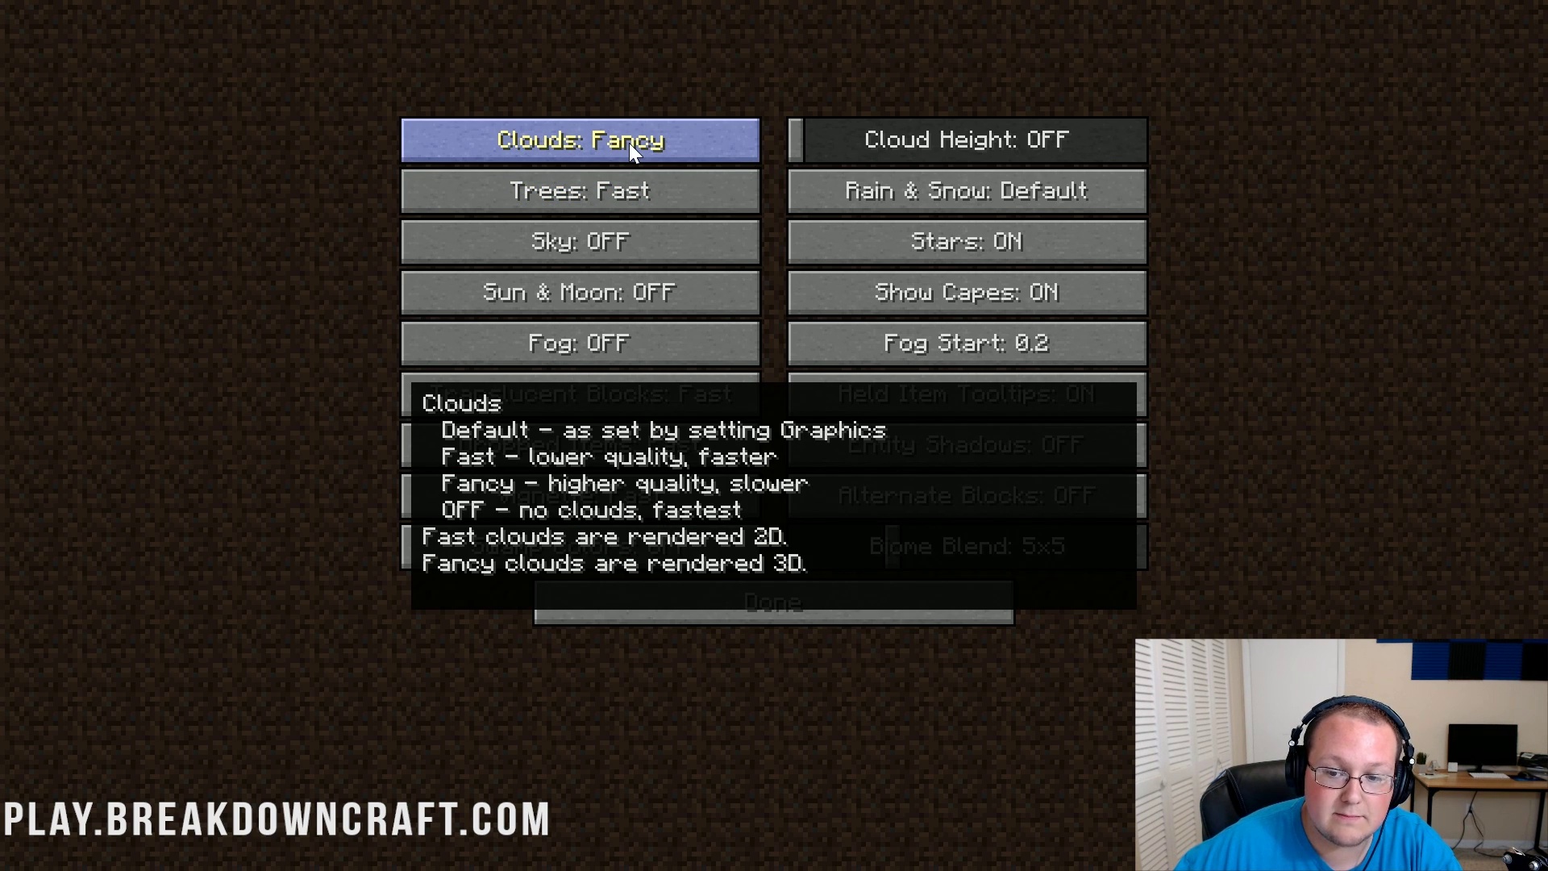
pyautogui.click(629, 143)
# Step: Turn Rain & Snow, Stars and Show Capes OFF
pyautogui.click(954, 205)
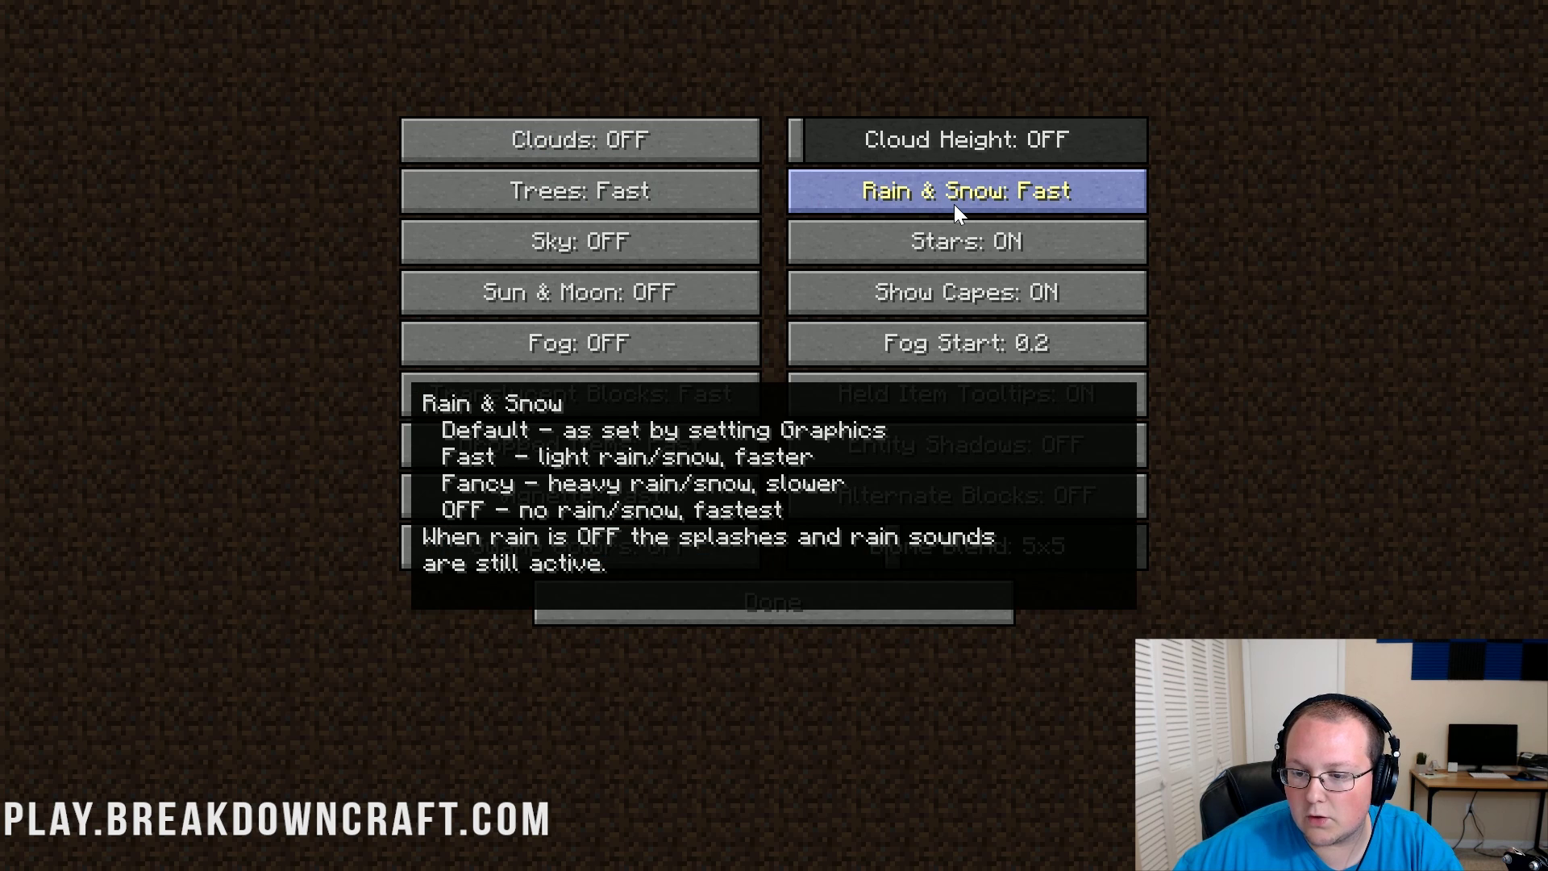
pyautogui.click(955, 205)
pyautogui.click(955, 205)
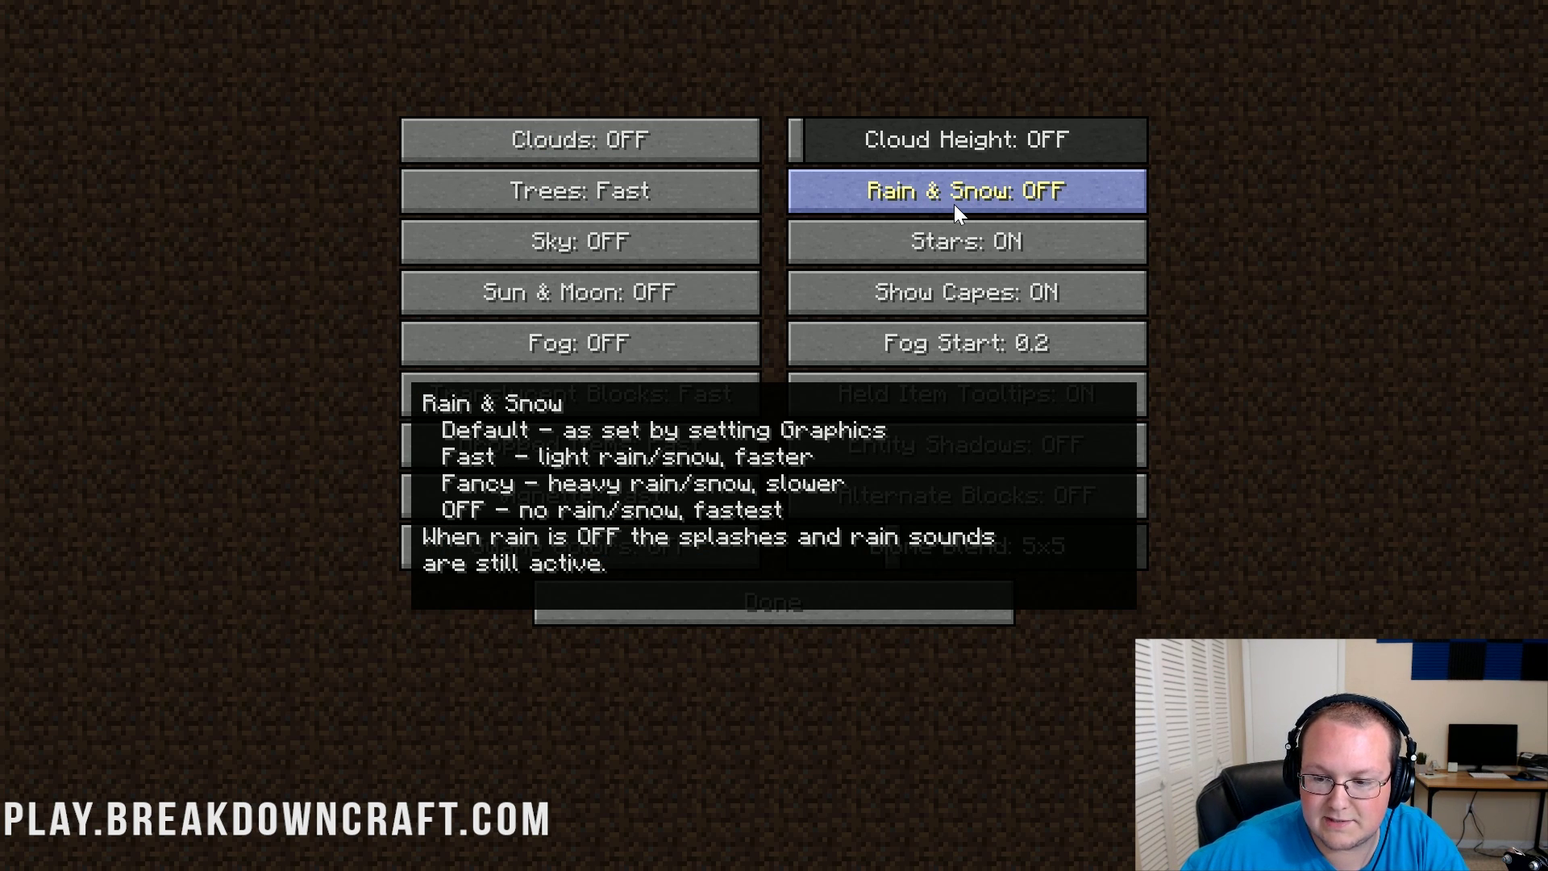
pyautogui.click(963, 242)
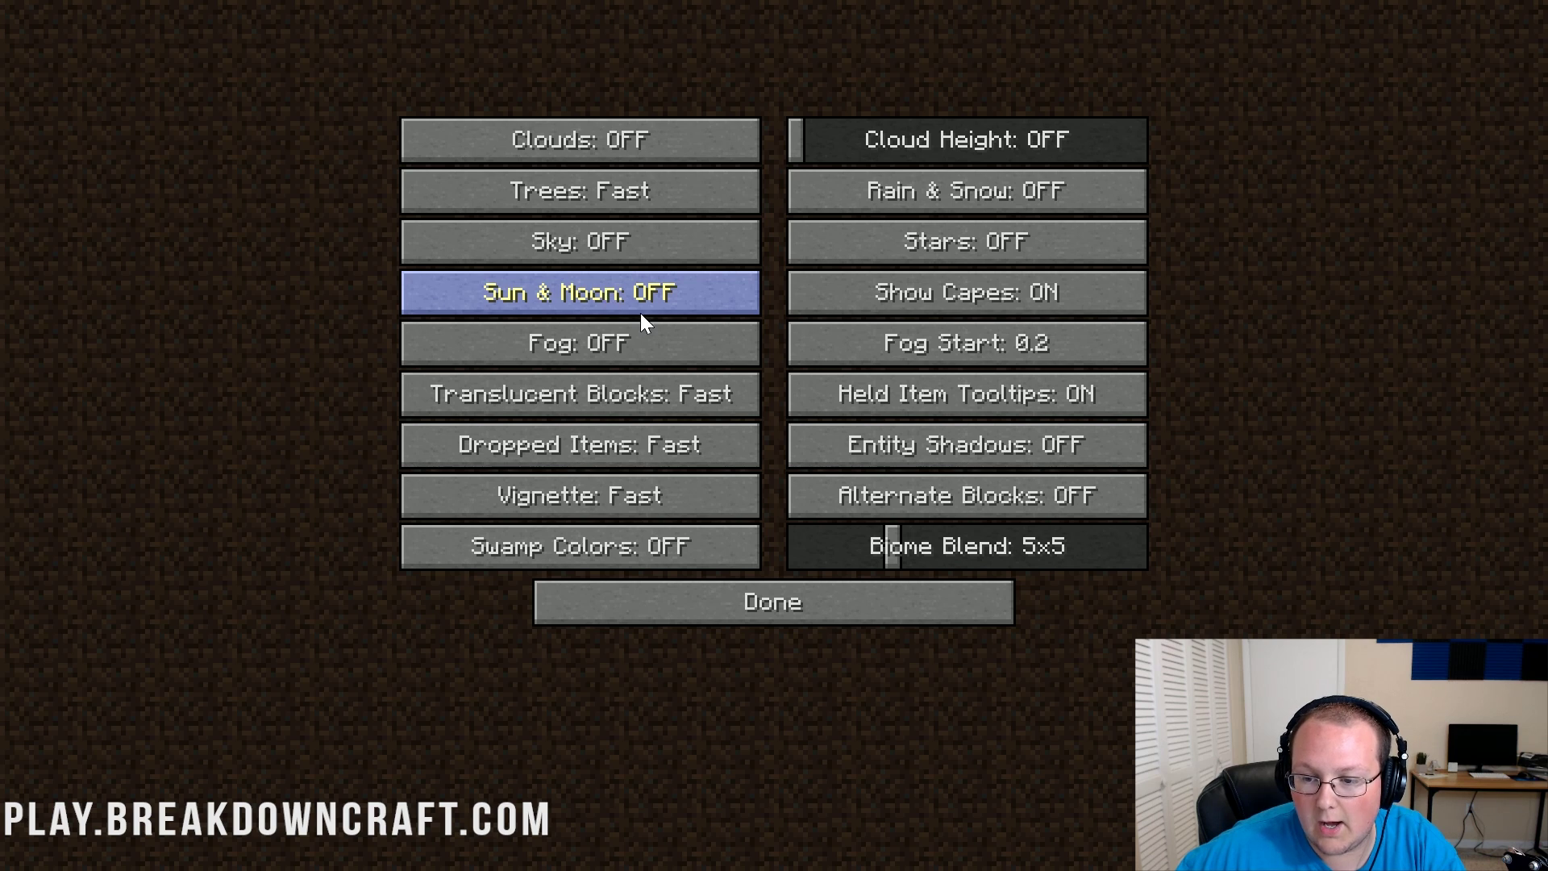
pyautogui.click(883, 298)
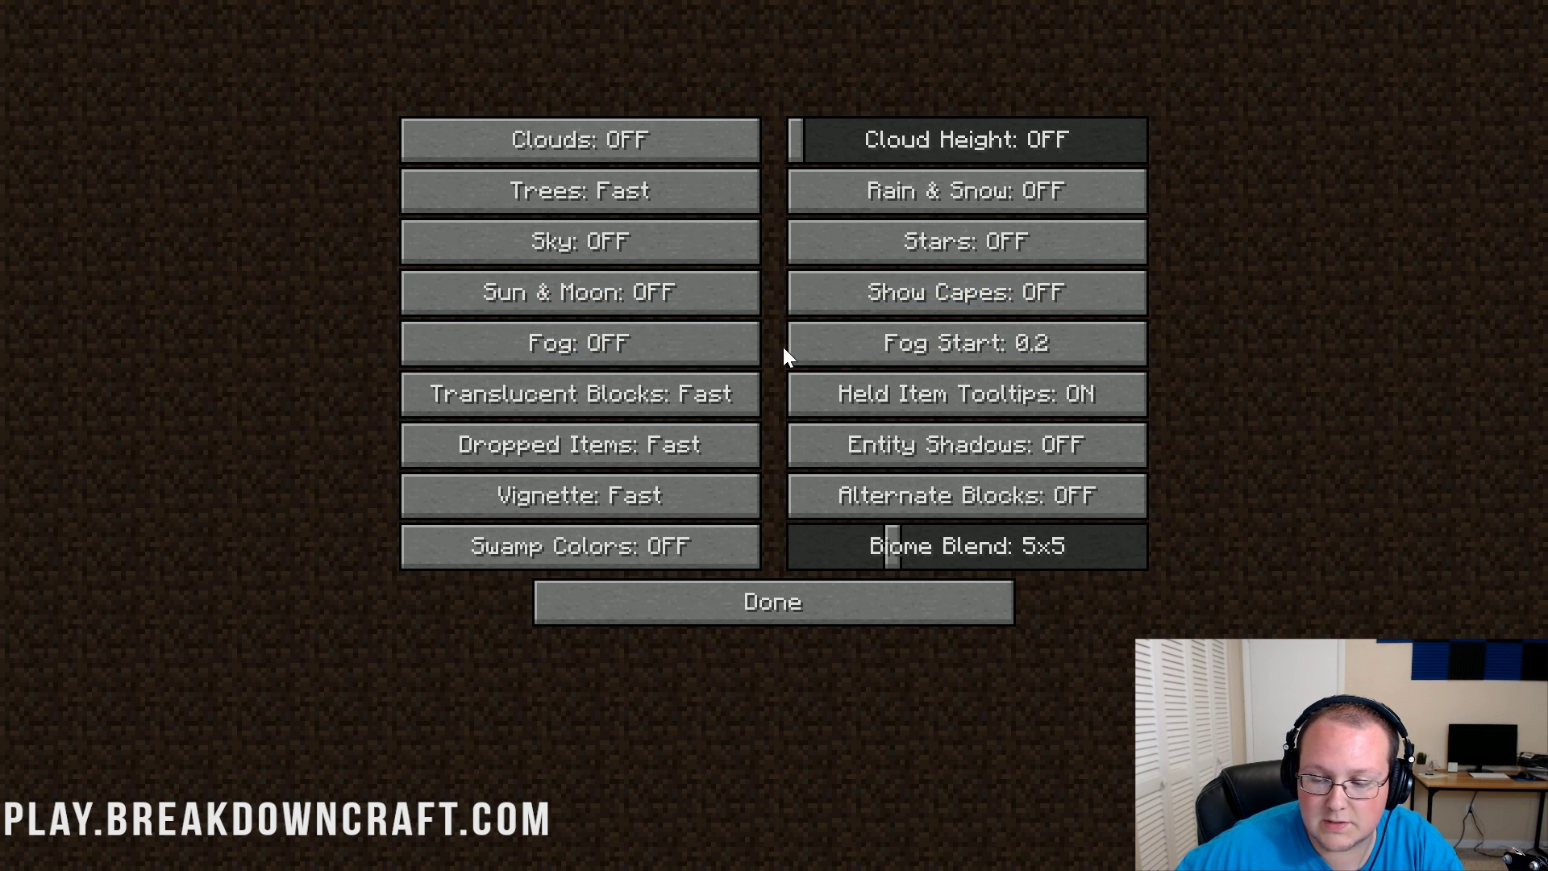
# Step: Keep Translucent Blocks Fast and Held Item Tooltips ON, and drag Biome Blend to OFF
pyautogui.click(815, 352)
pyautogui.click(814, 352)
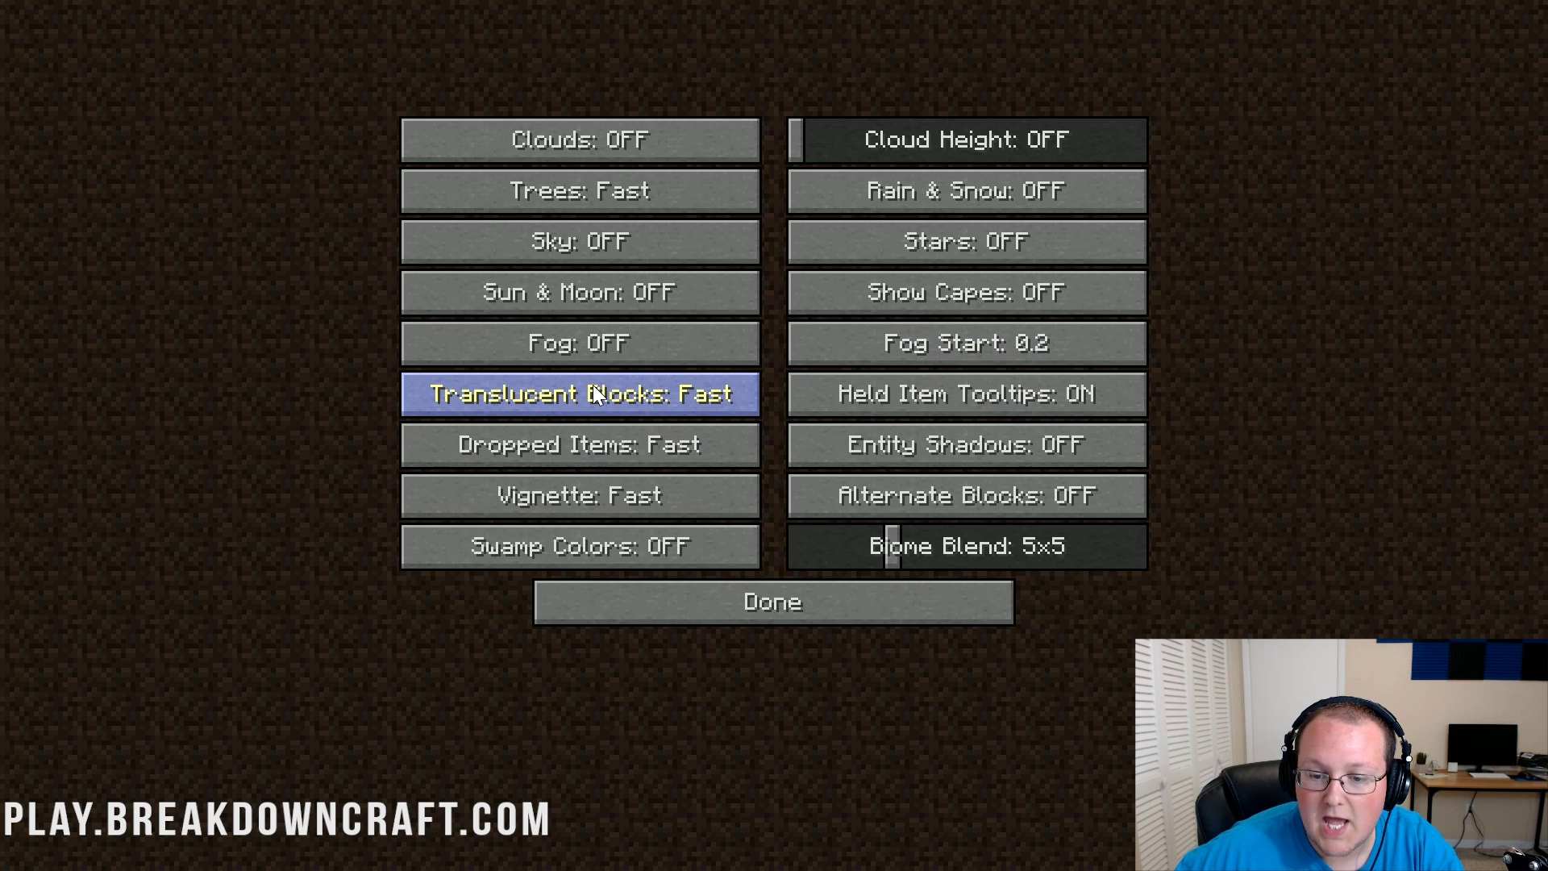
pyautogui.click(594, 389)
pyautogui.click(593, 385)
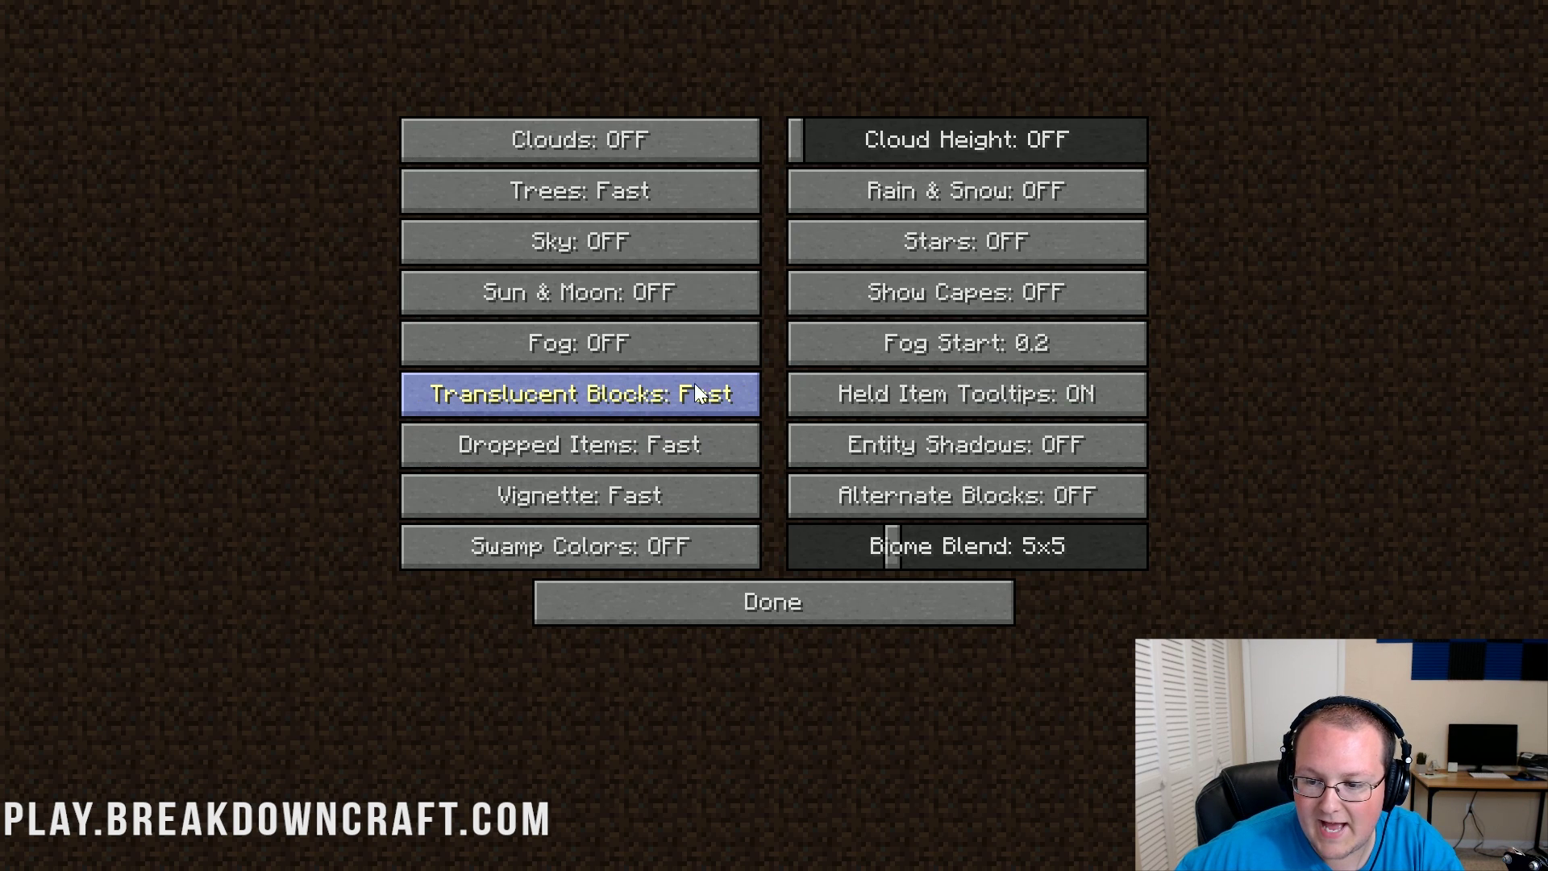
pyautogui.click(842, 379)
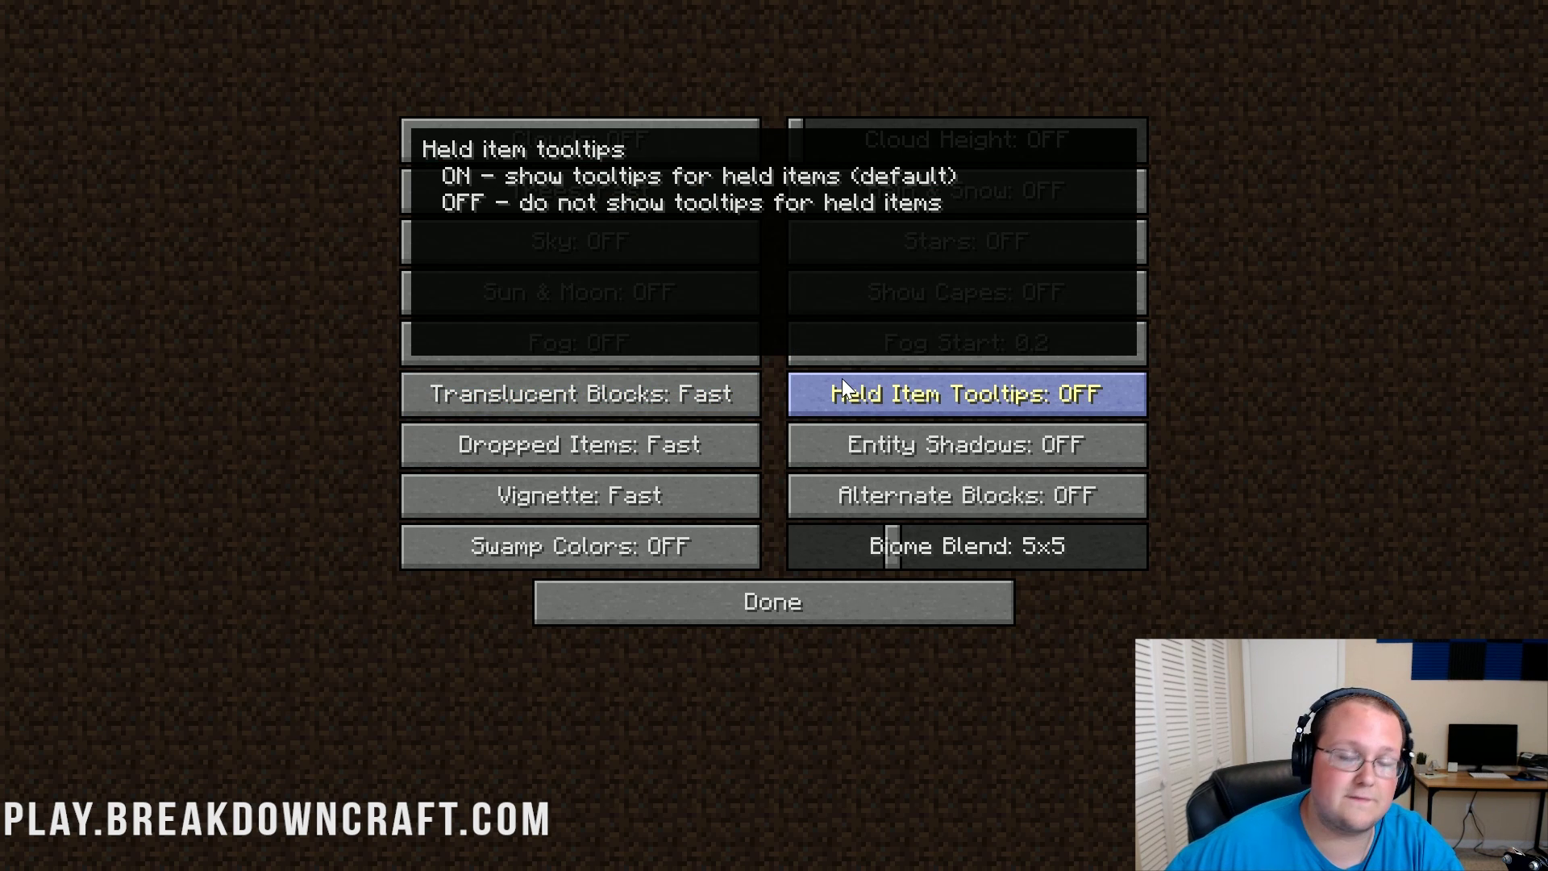
pyautogui.click(842, 379)
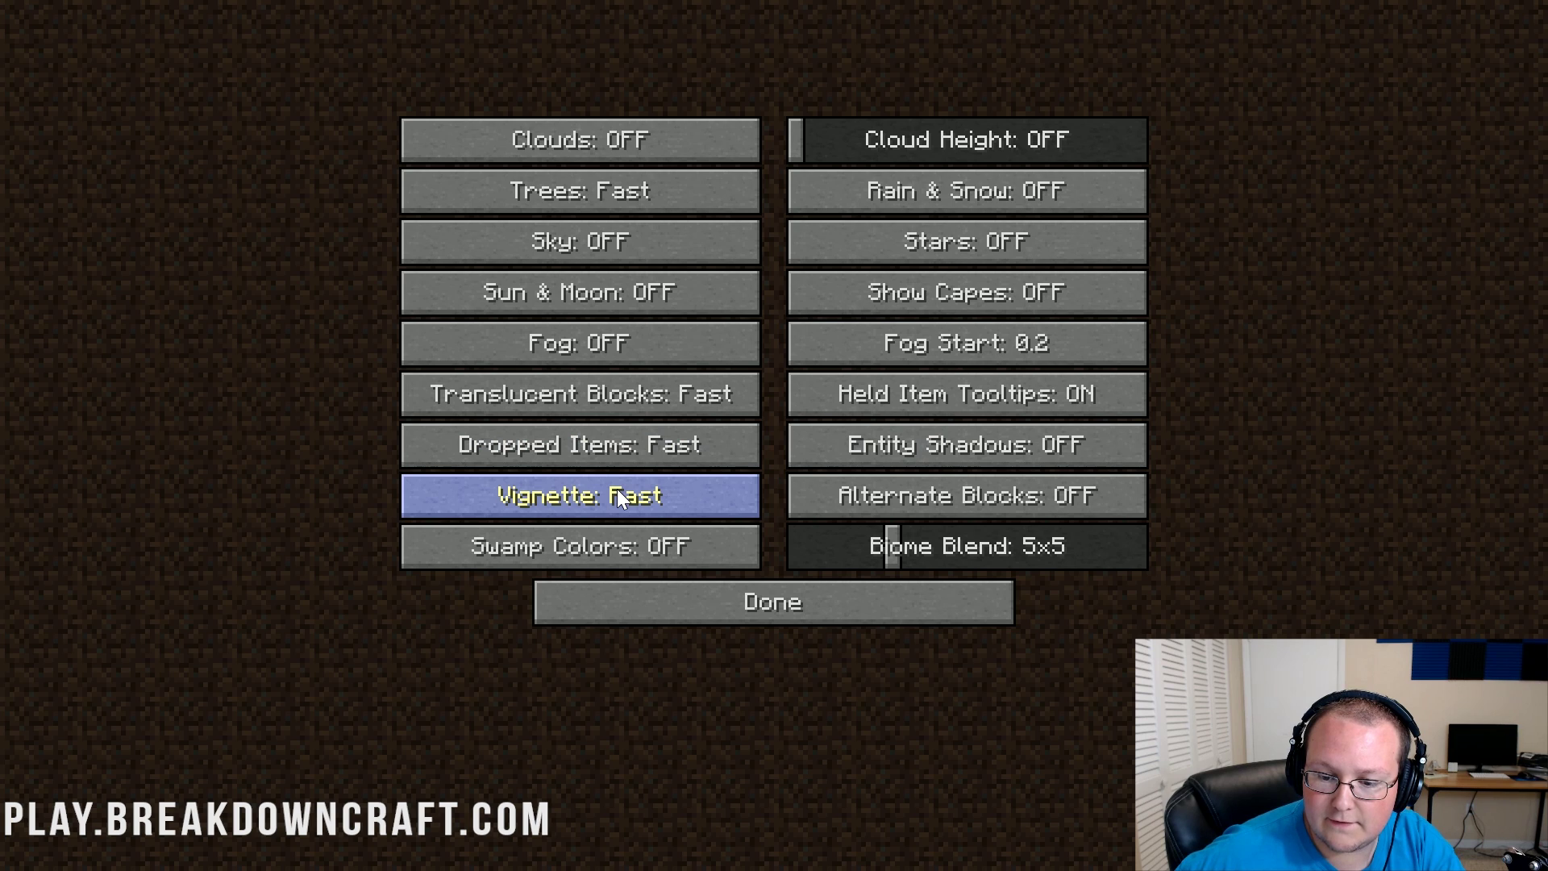
pyautogui.moveTo(617, 490)
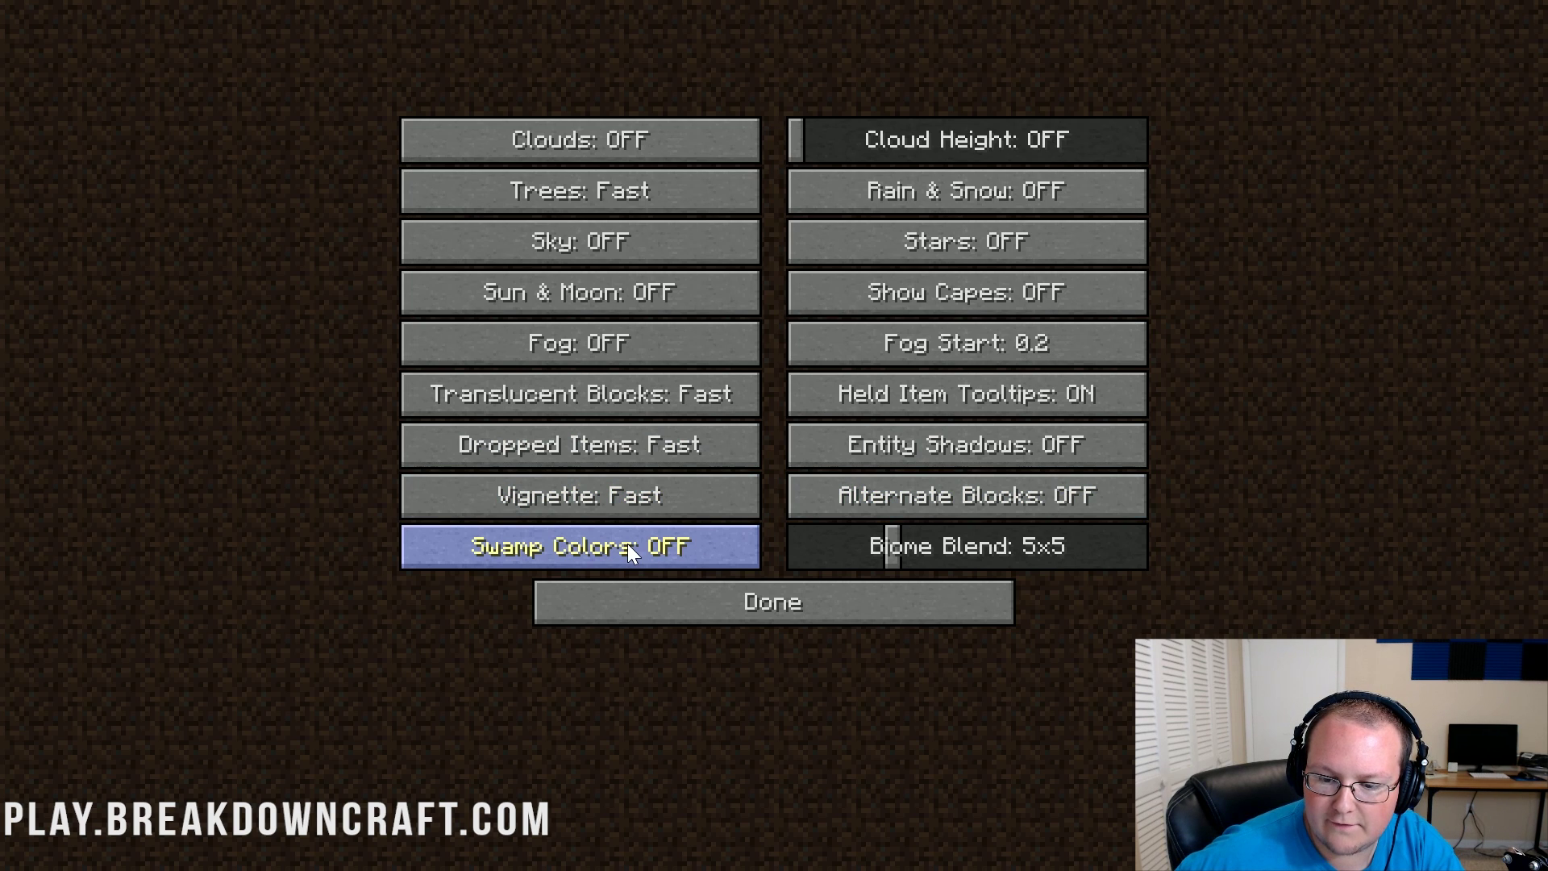
pyautogui.moveTo(892, 546); pyautogui.dragTo(747, 546)
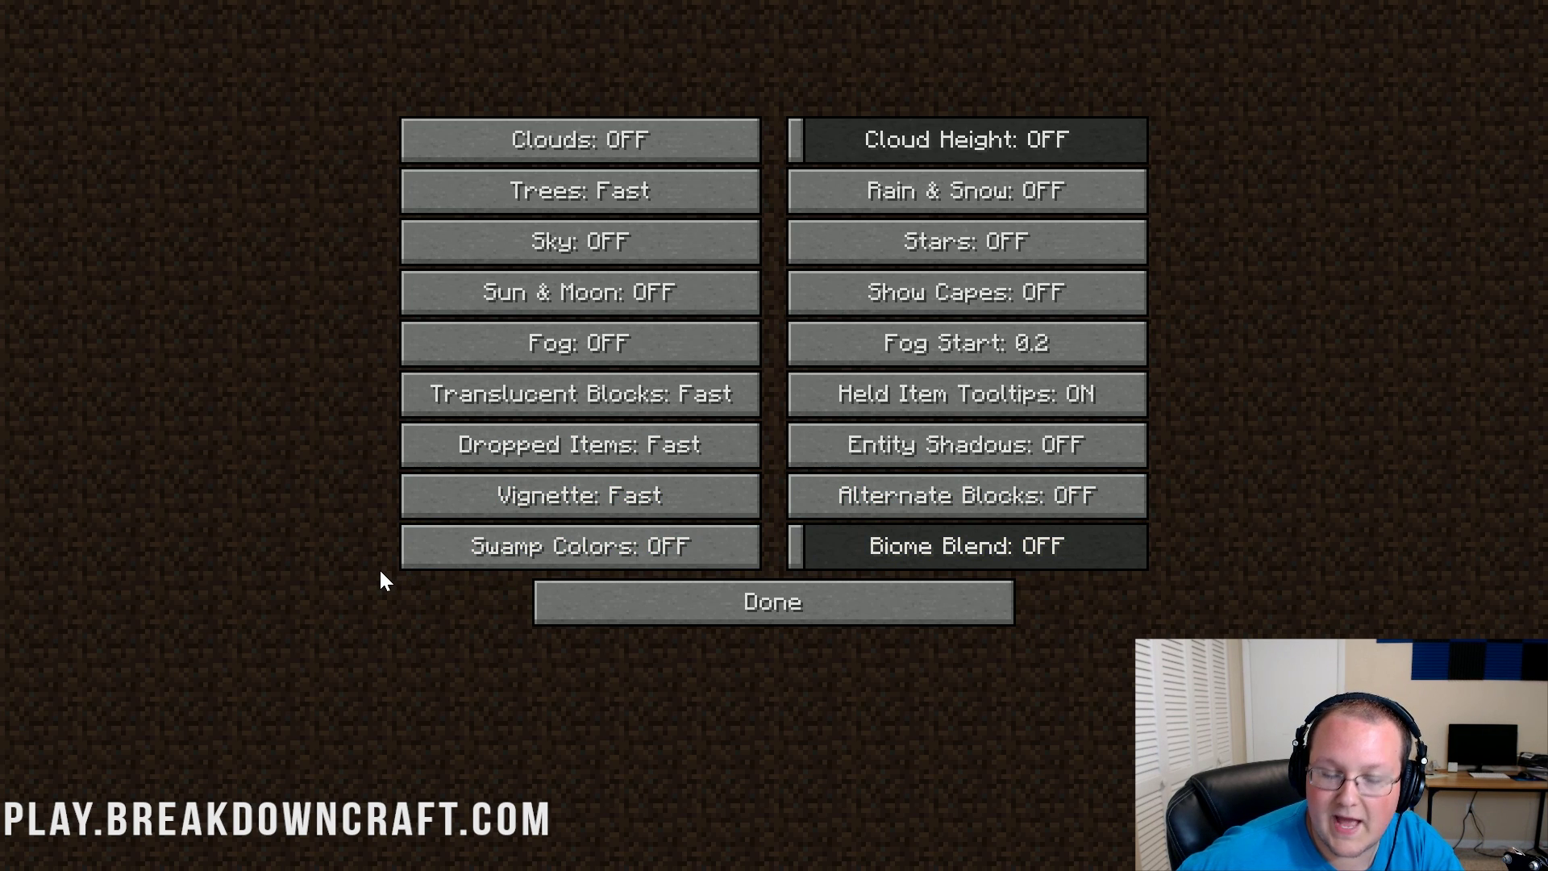
pyautogui.click(811, 614)
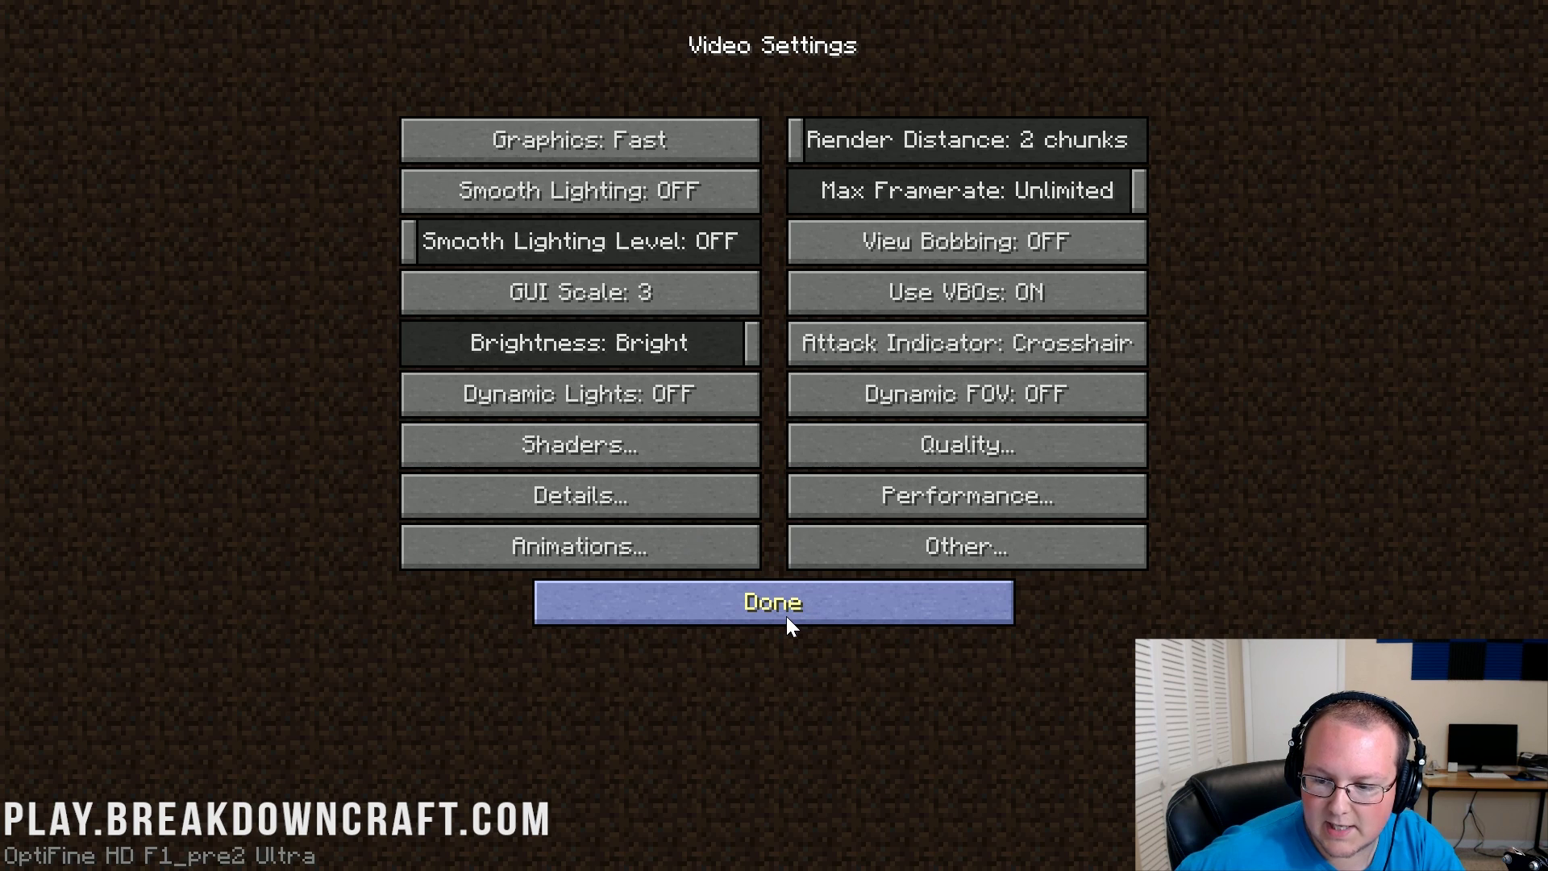
# Step: In Performance settings, turn Fast Render and Fast Math ON
pyautogui.click(817, 497)
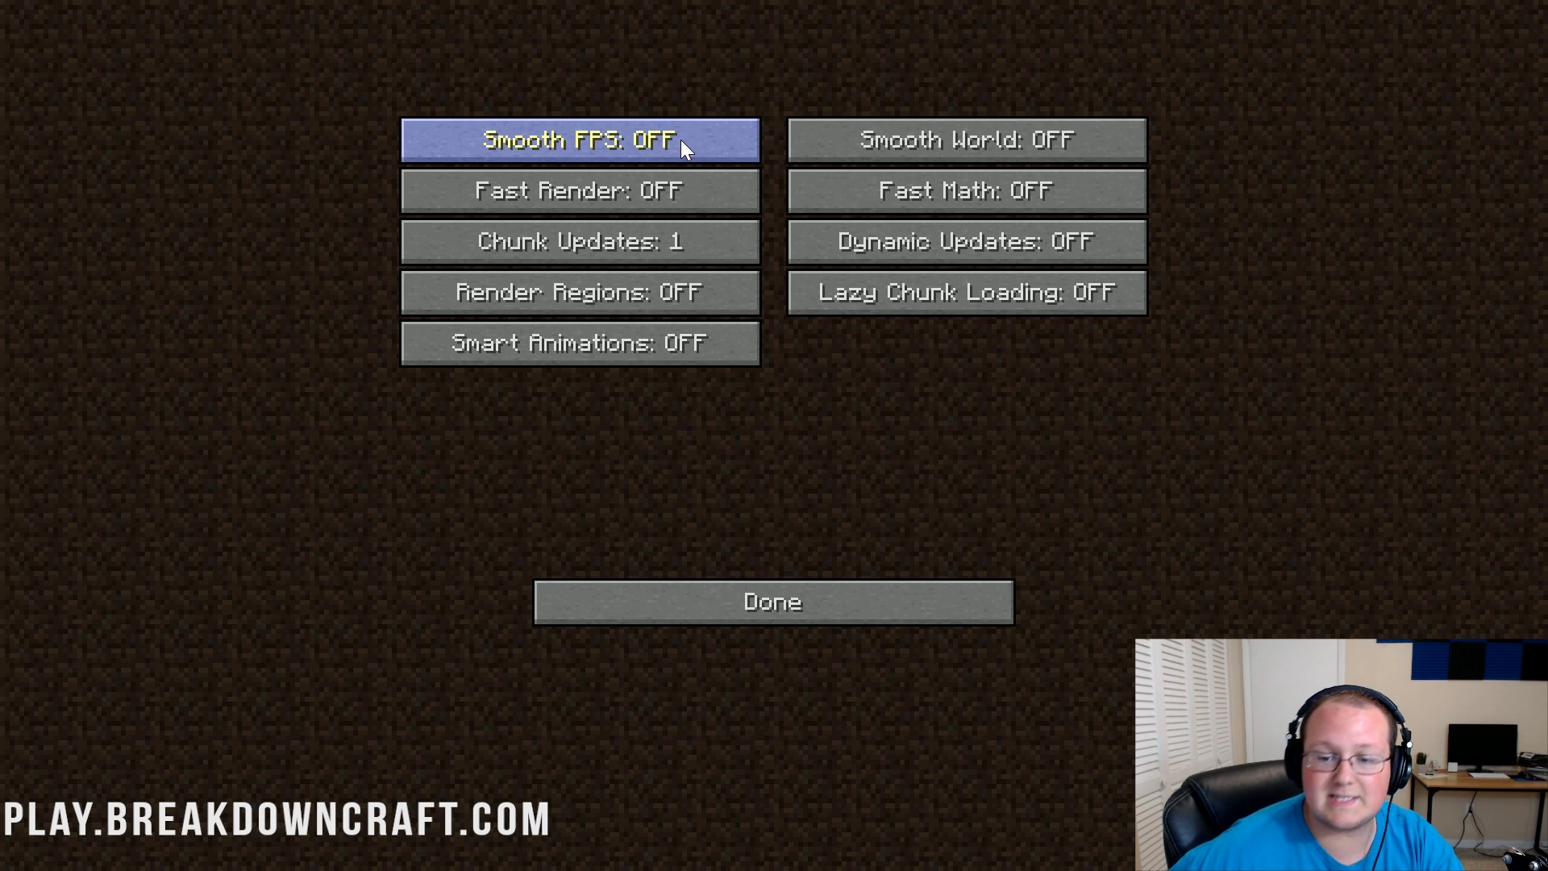
pyautogui.moveTo(681, 141)
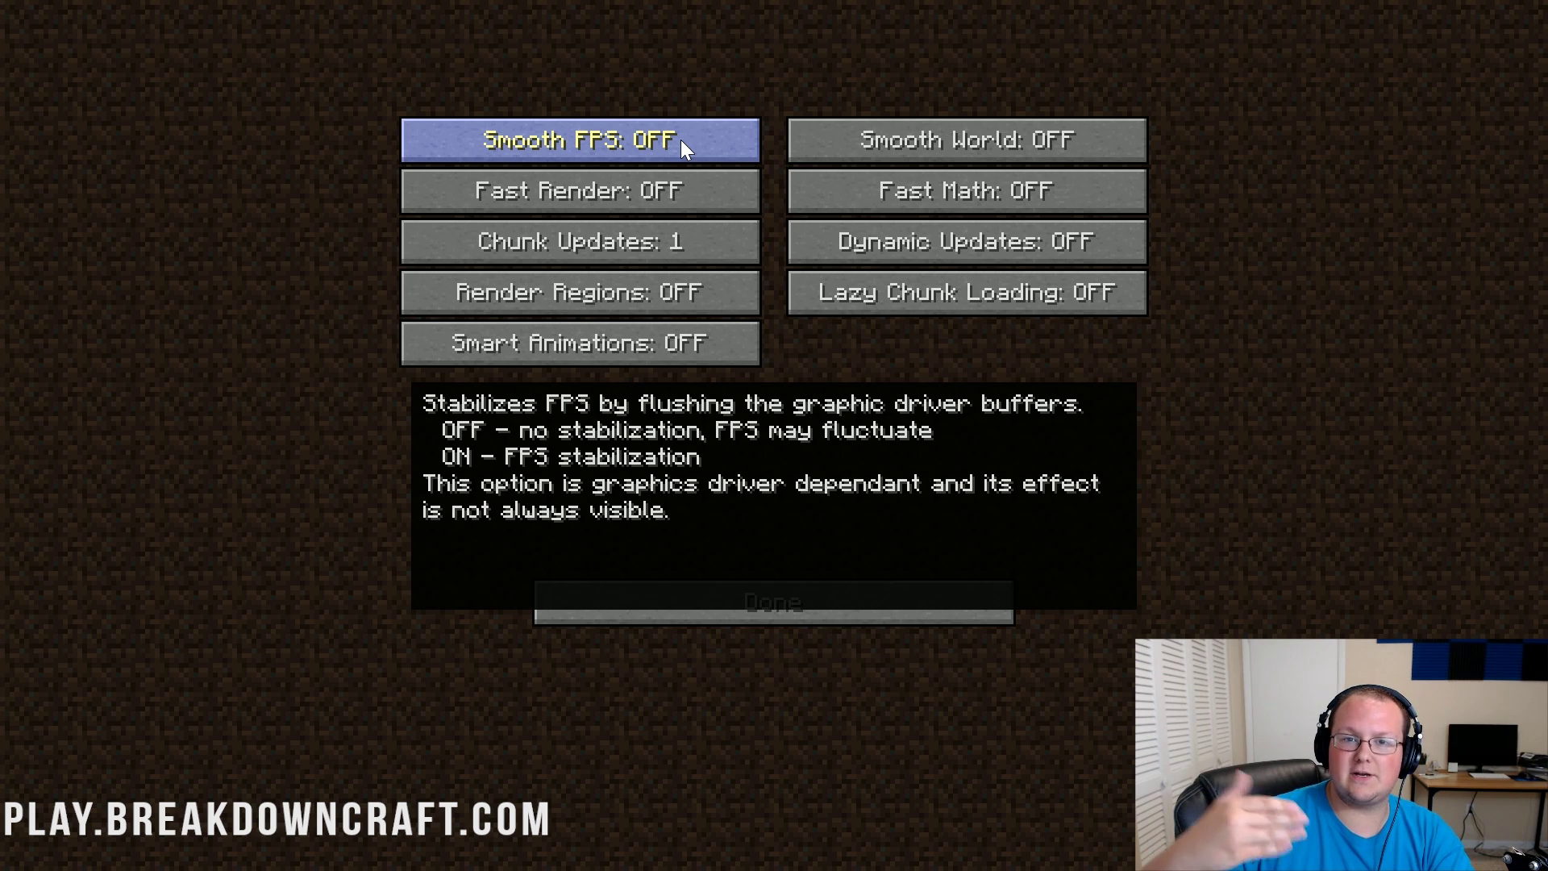
pyautogui.moveTo(948, 153)
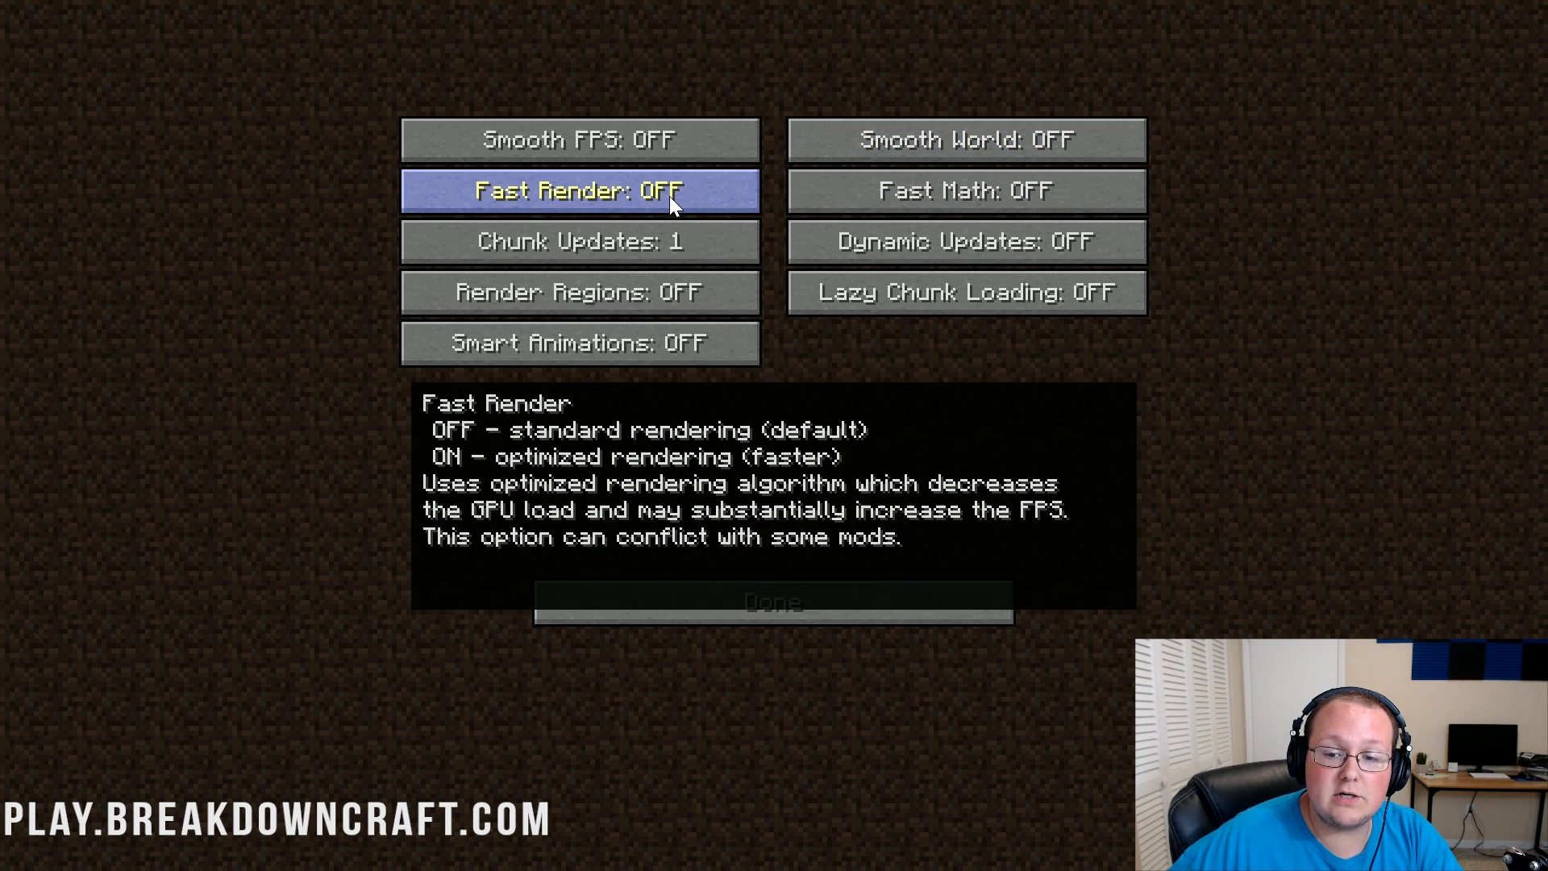
pyautogui.click(670, 196)
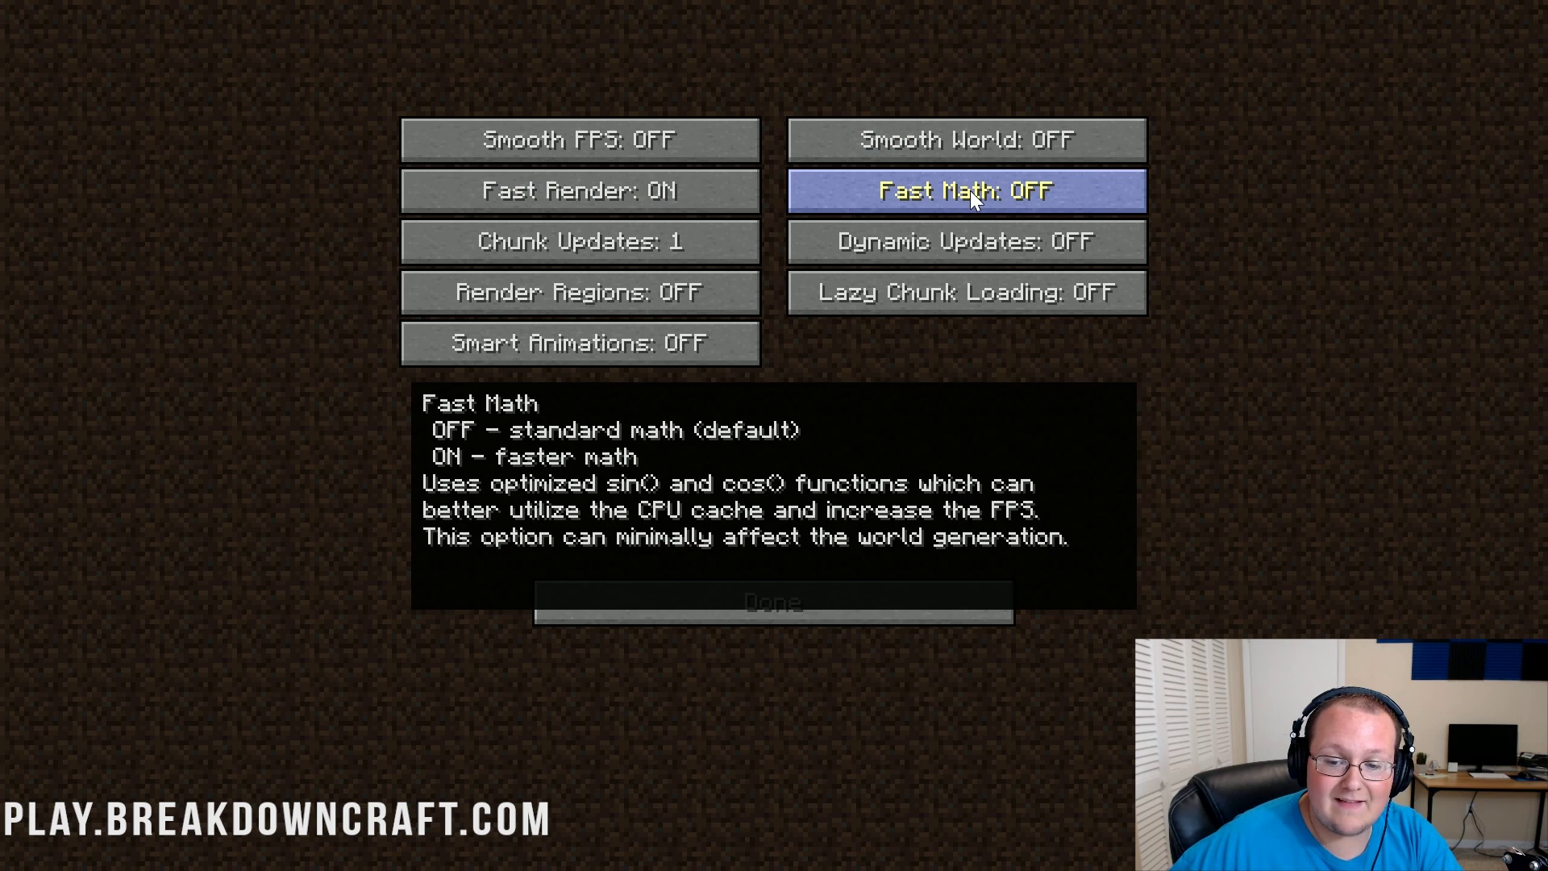
pyautogui.click(971, 190)
# Step: Turn Dynamic Updates, Render Regions, Lazy Chunk Loading and Smart Animations ON, then finish
pyautogui.moveTo(630, 258)
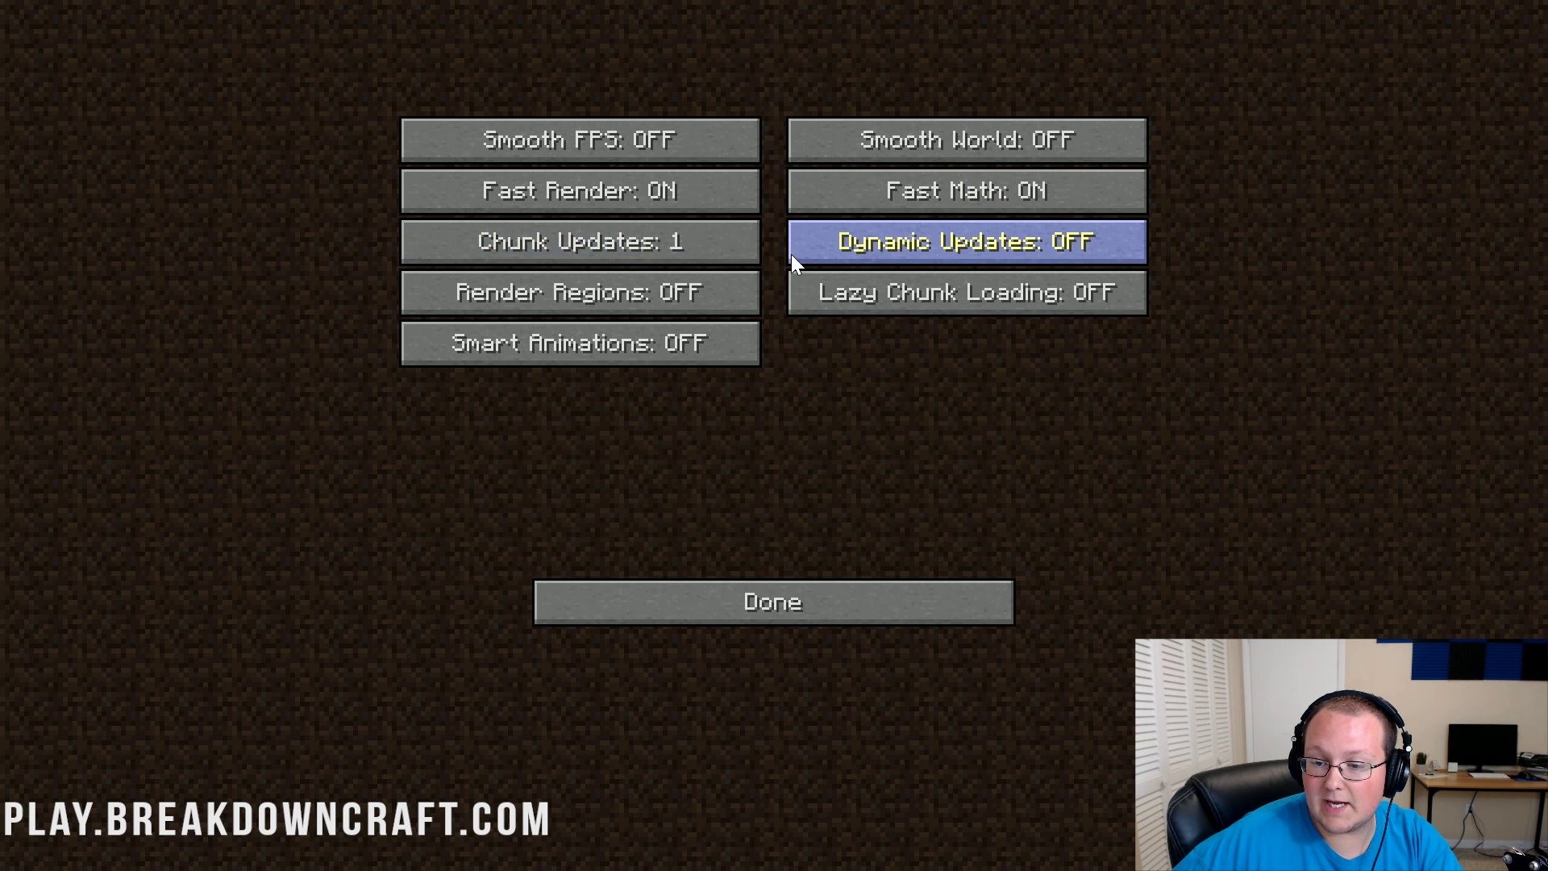
pyautogui.click(795, 251)
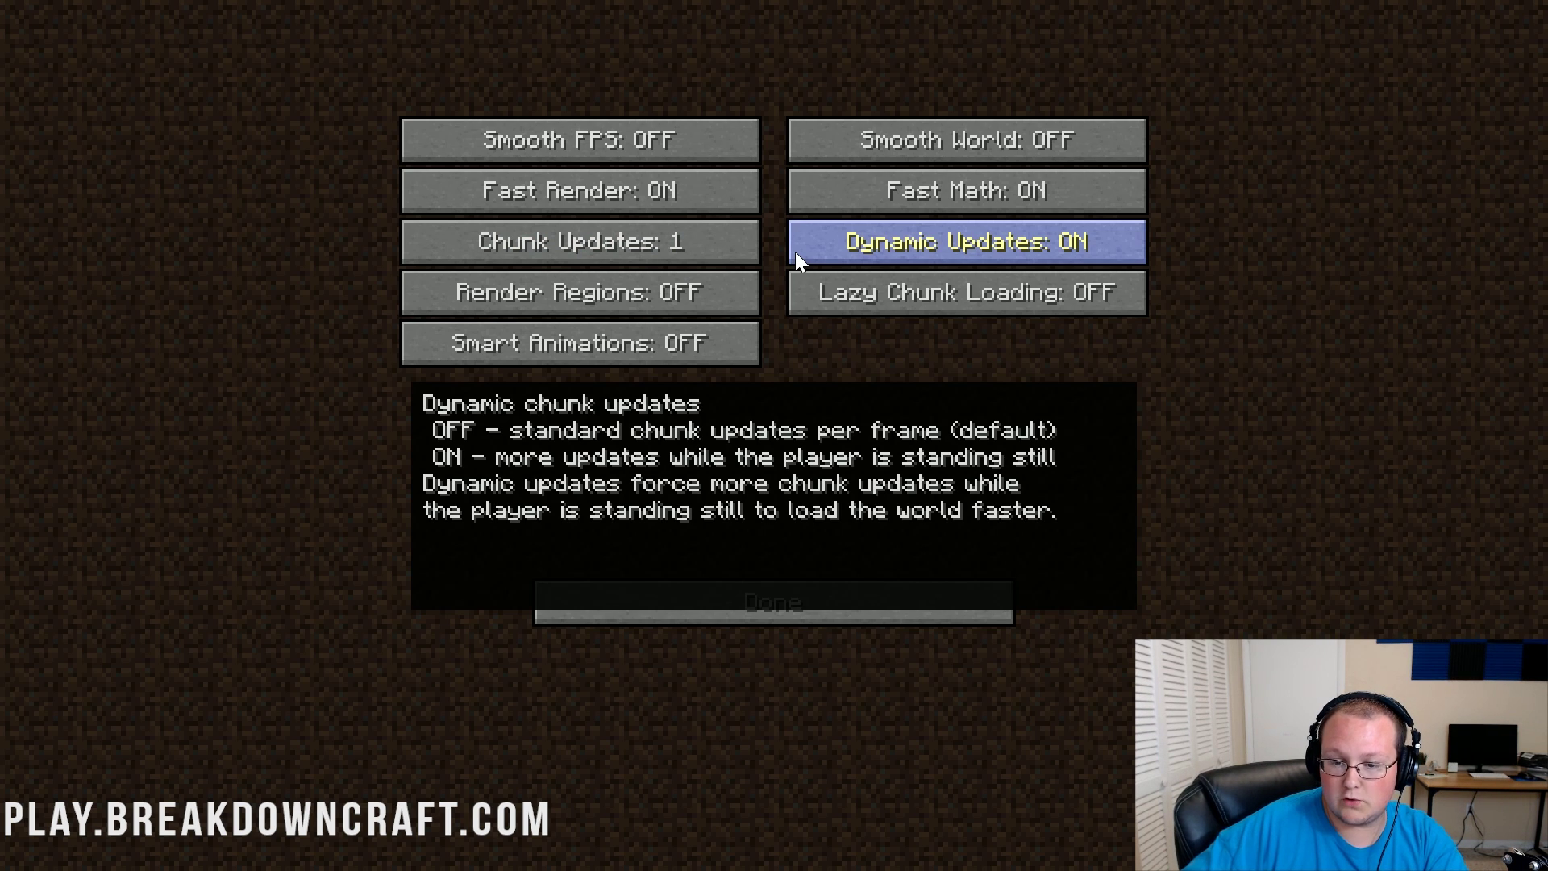
pyautogui.moveTo(666, 307)
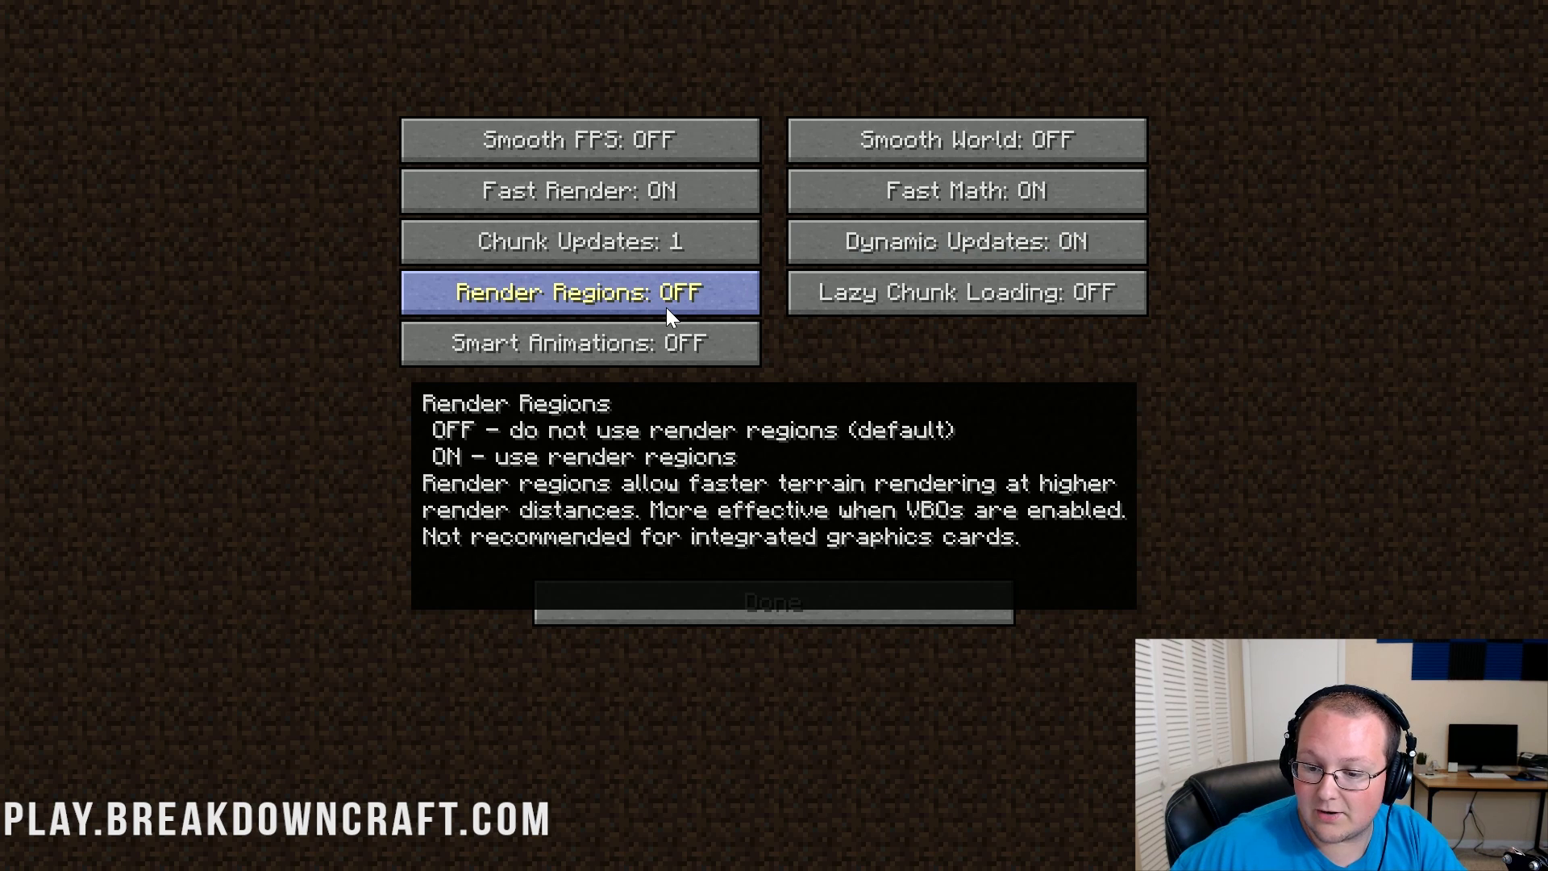
pyautogui.click(666, 307)
pyautogui.click(892, 298)
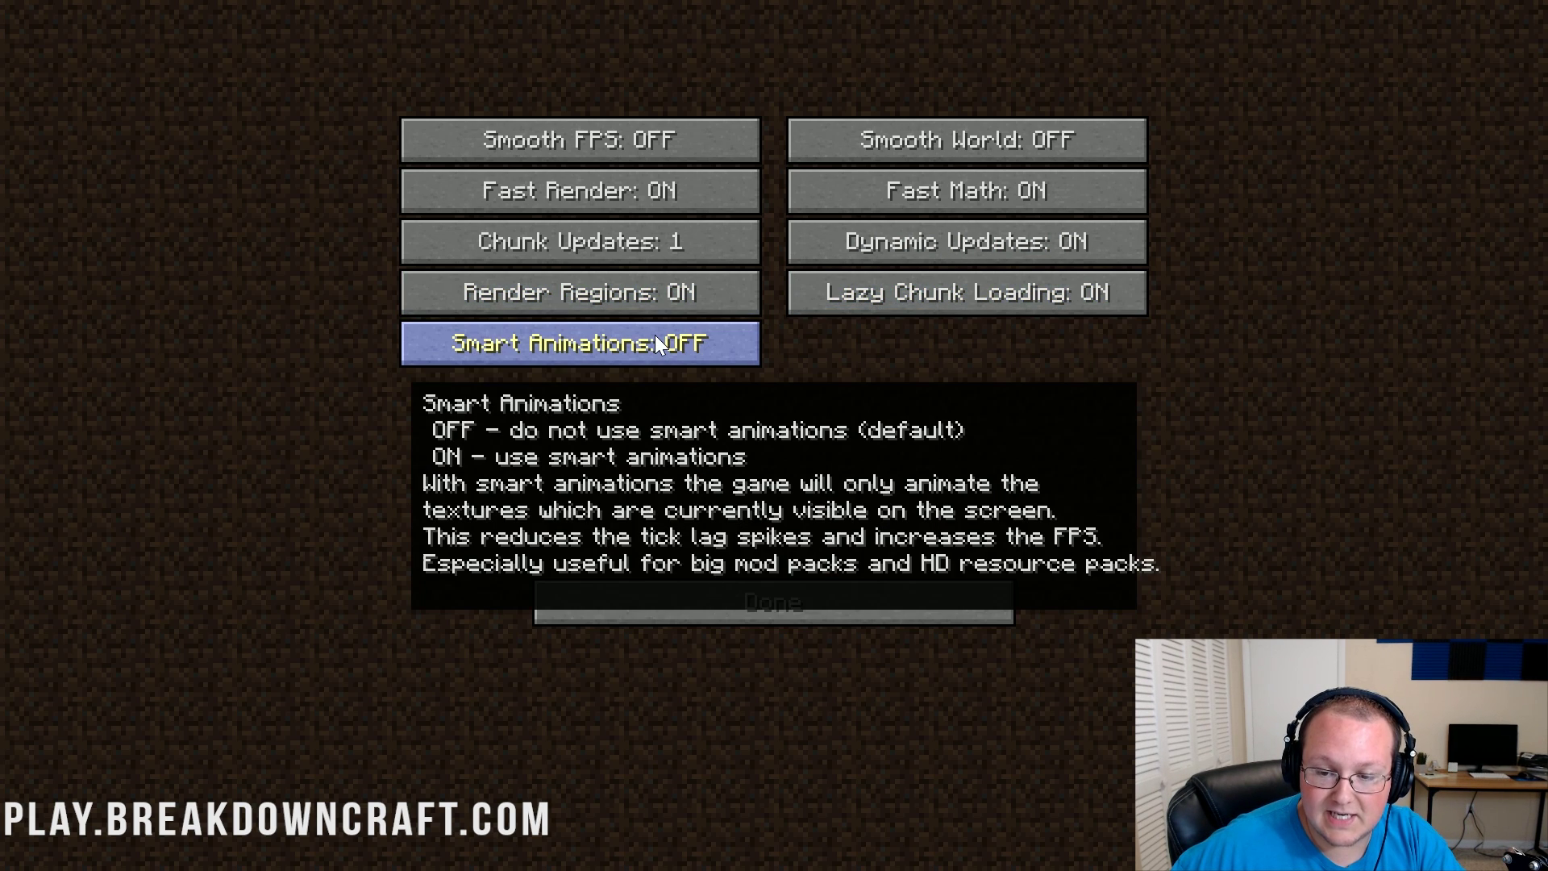
pyautogui.click(656, 337)
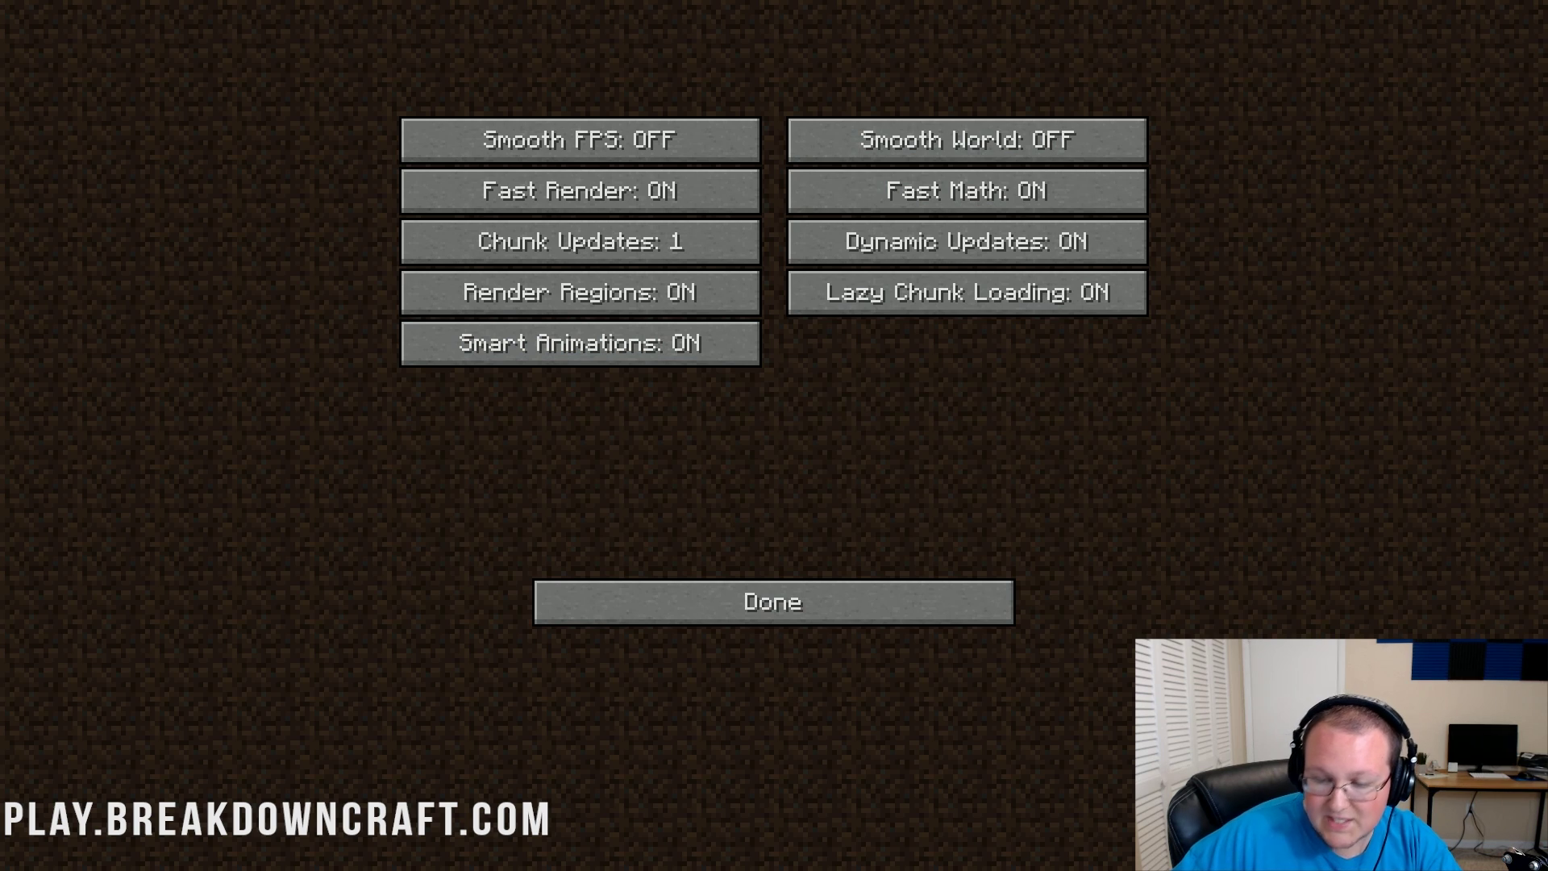
pyautogui.click(863, 602)
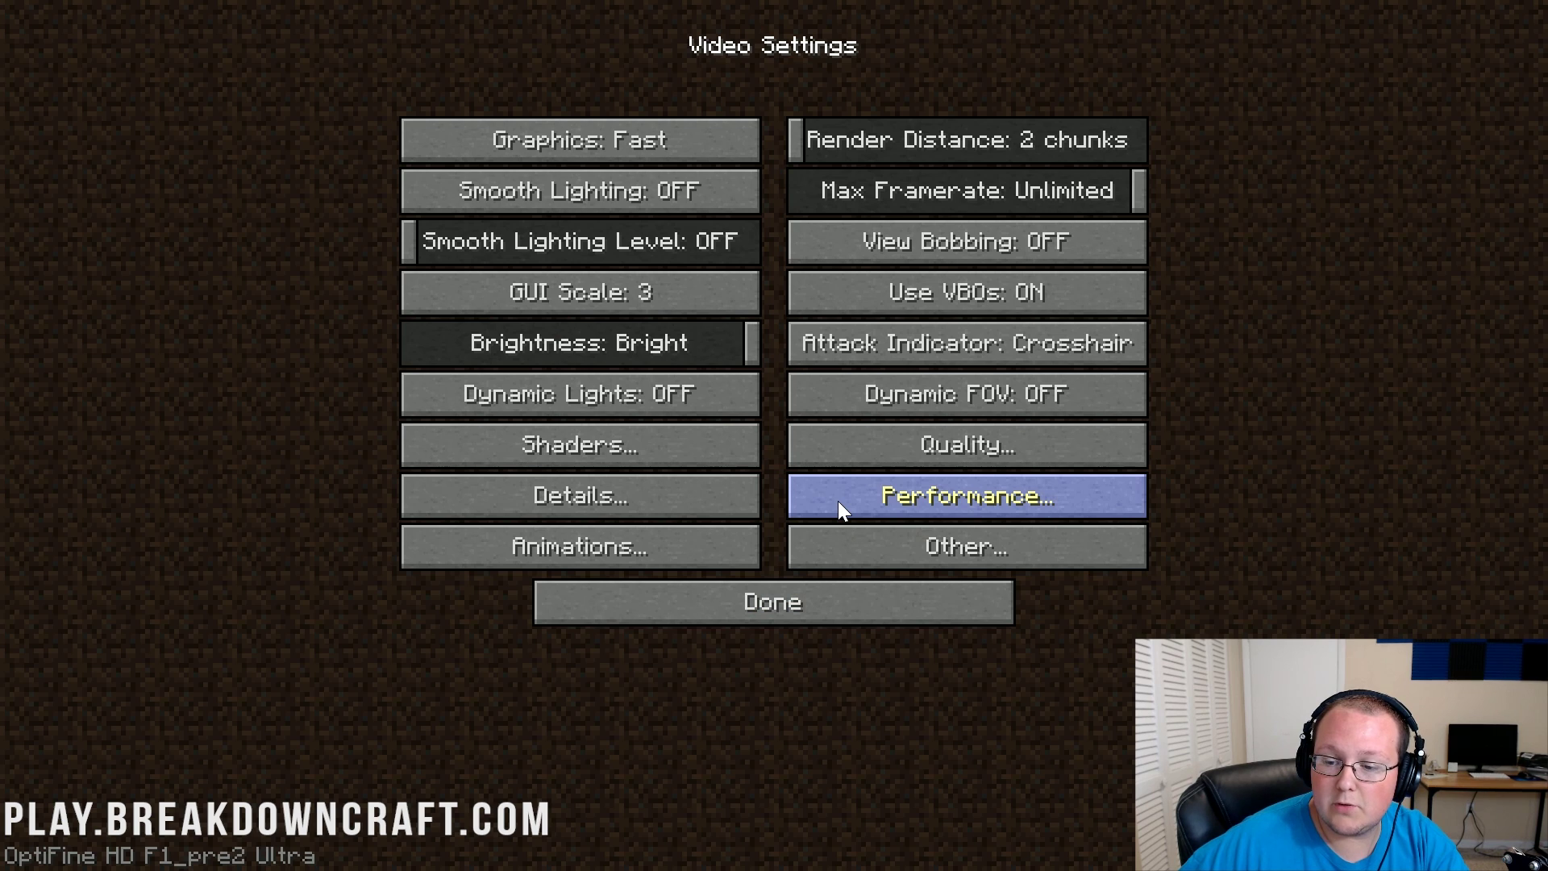
# Step: Use All ON then All OFF so every animation is off and Particles are Minimal
pyautogui.click(673, 559)
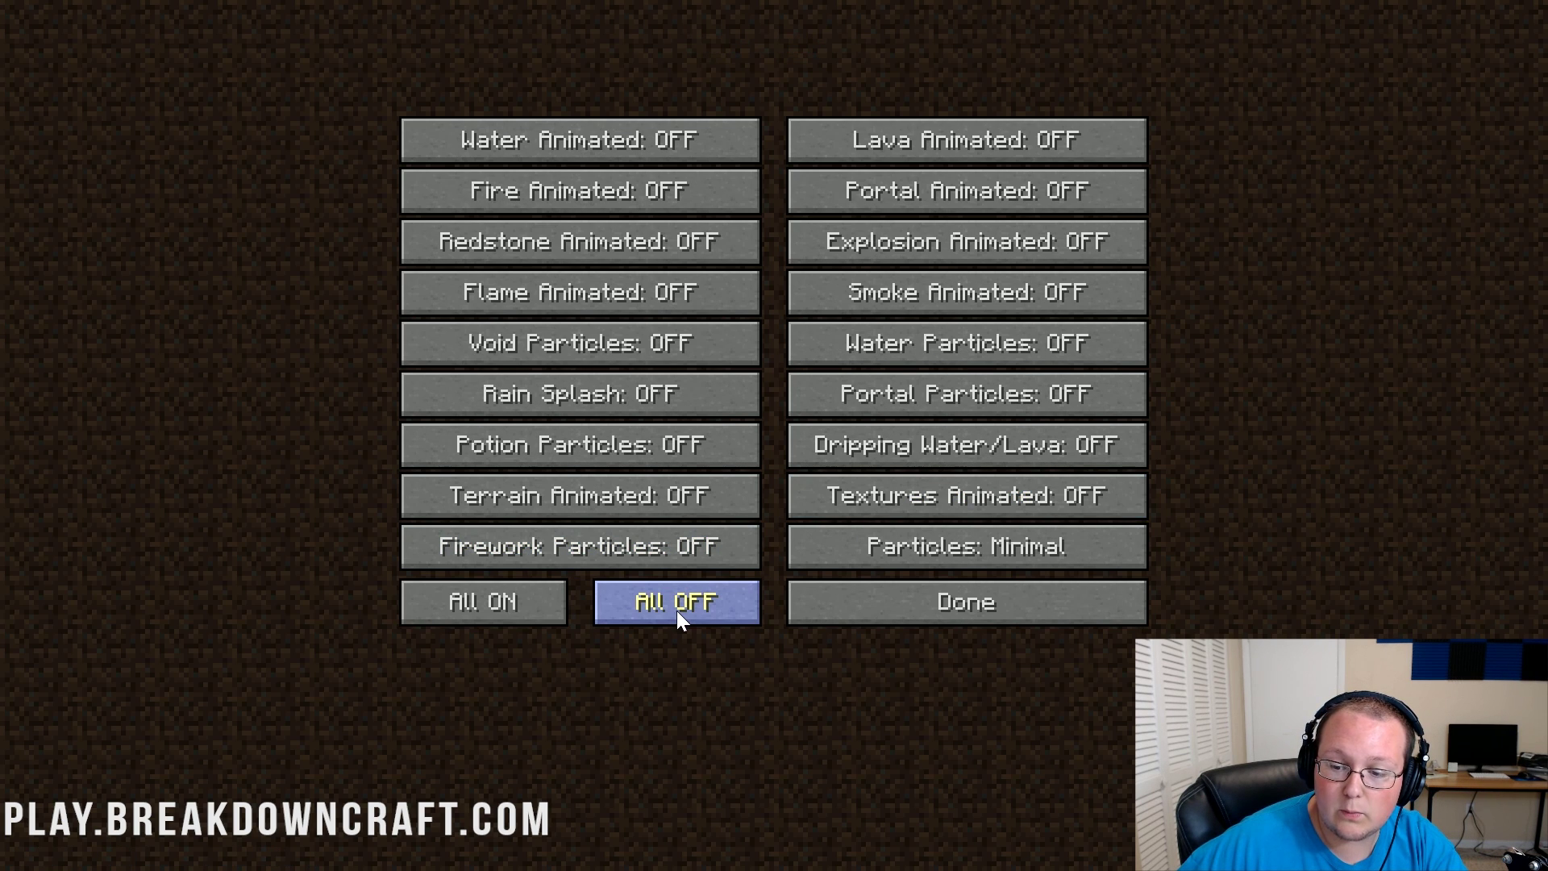
pyautogui.click(493, 597)
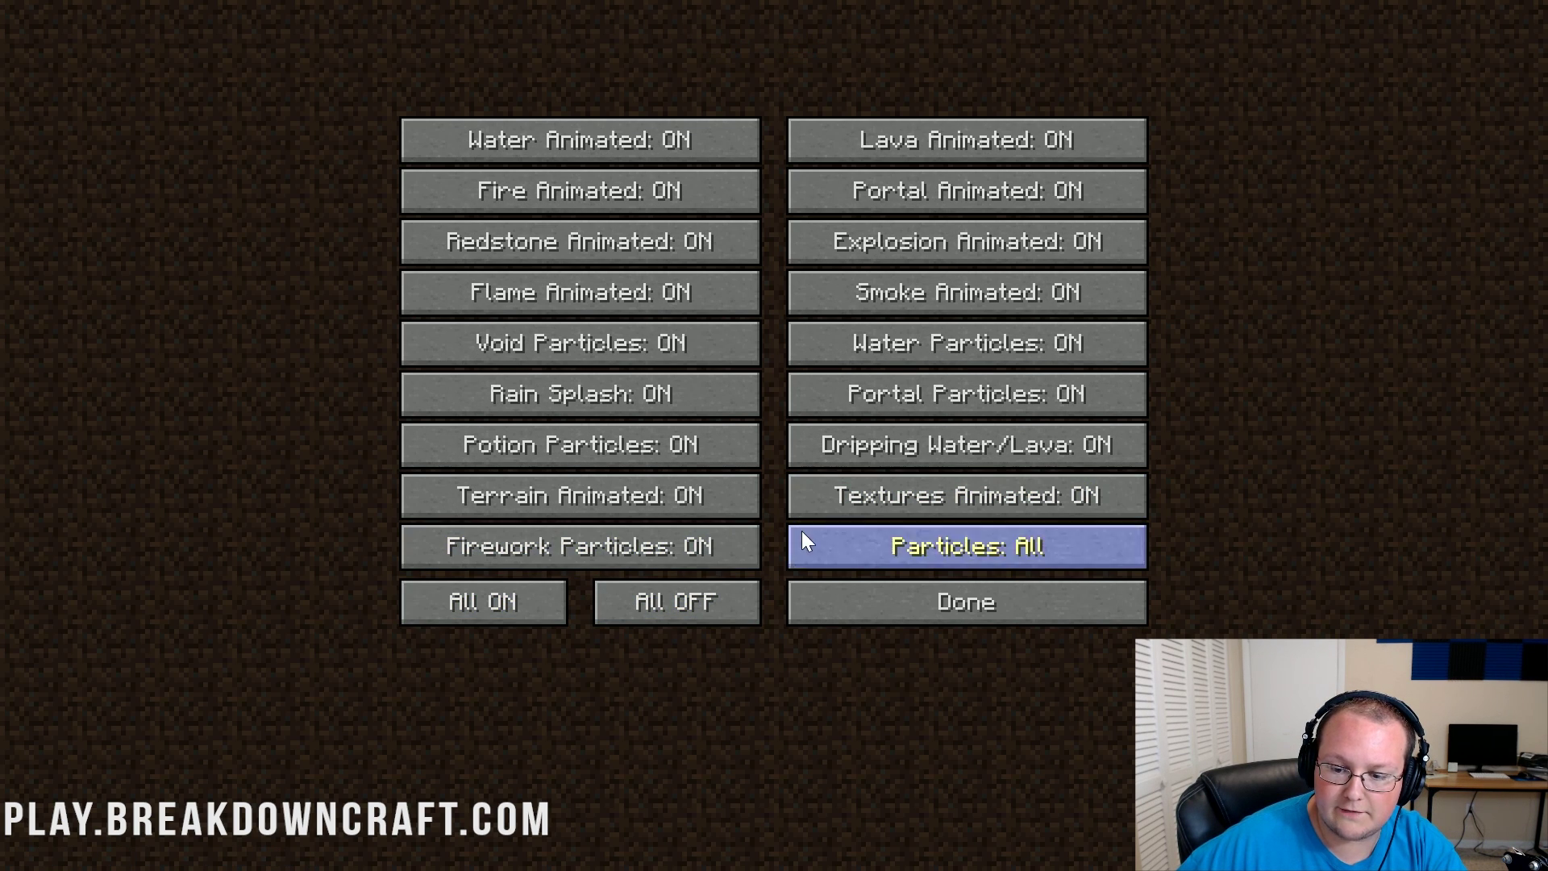
pyautogui.click(675, 618)
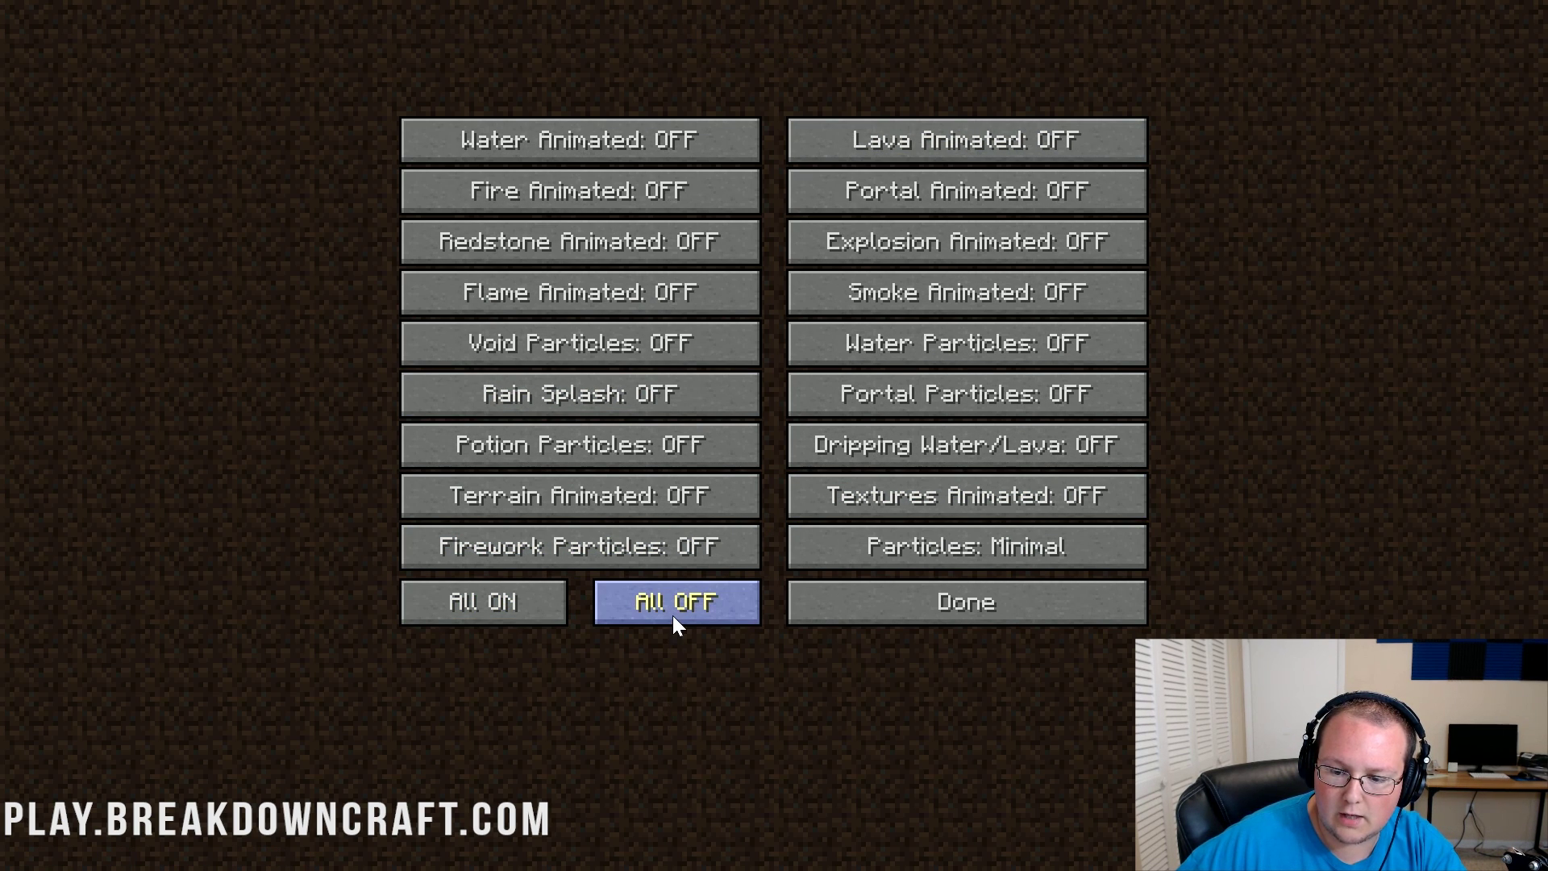
pyautogui.click(912, 605)
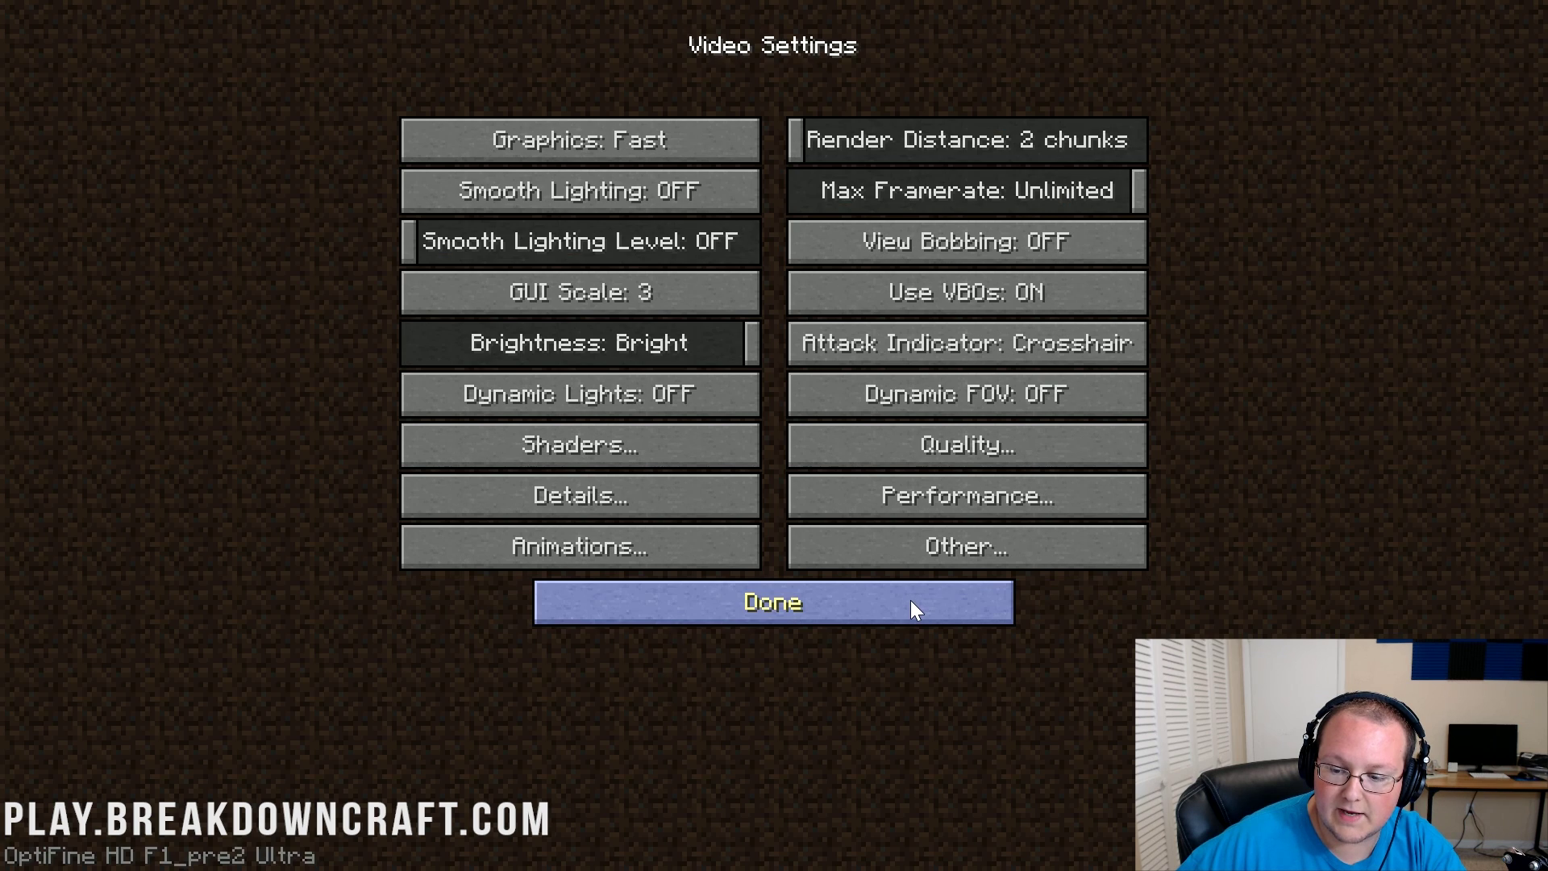
# Step: In Other settings, cycle Time through Day Only and Night Only back to Default
pyautogui.click(902, 542)
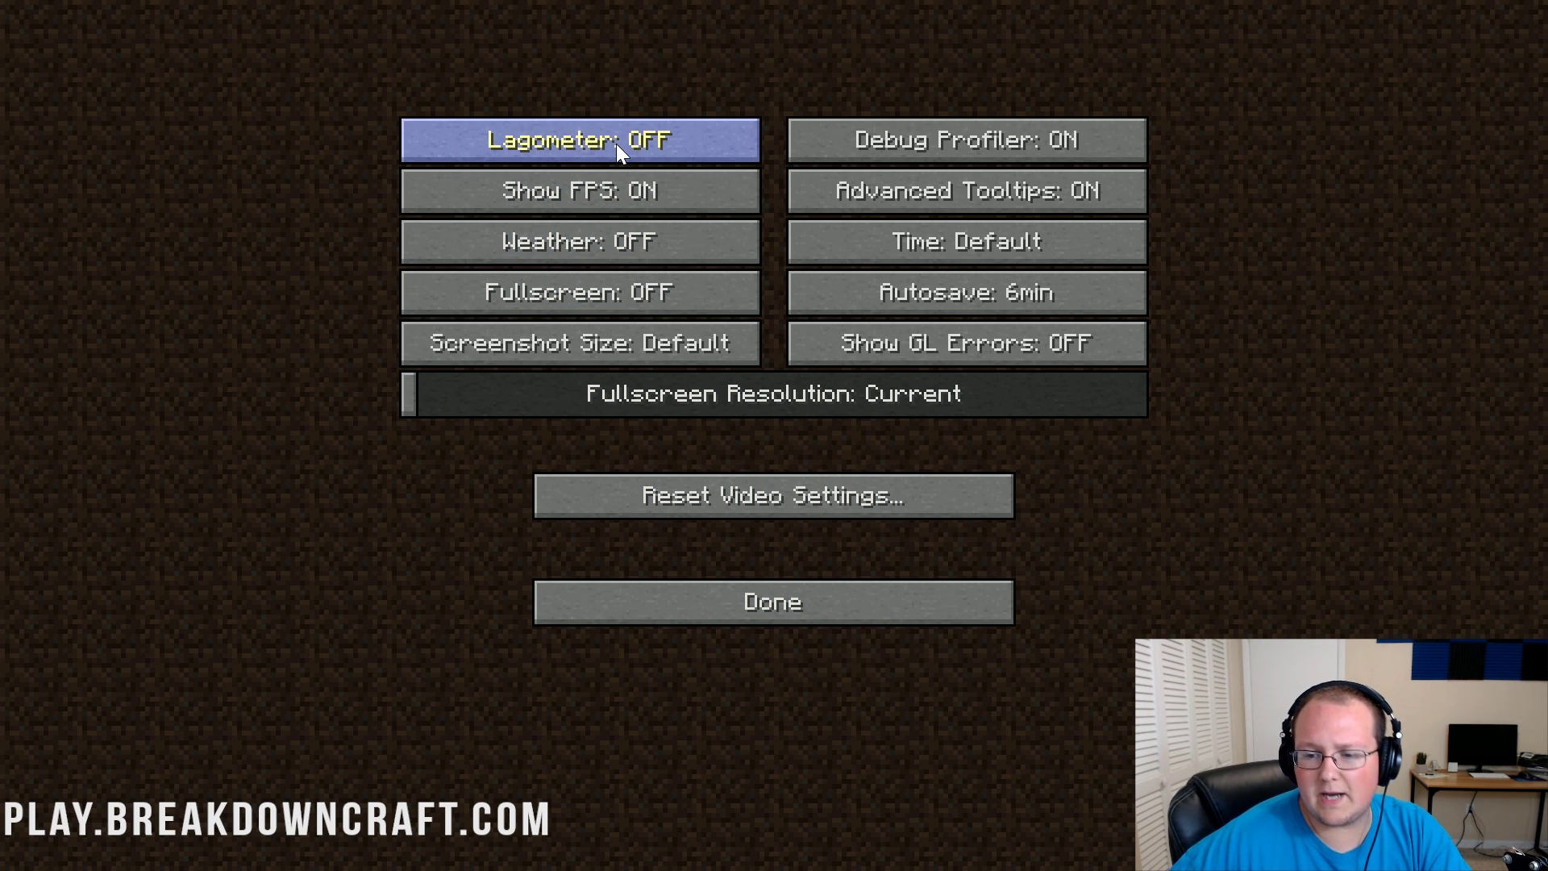
pyautogui.moveTo(617, 145)
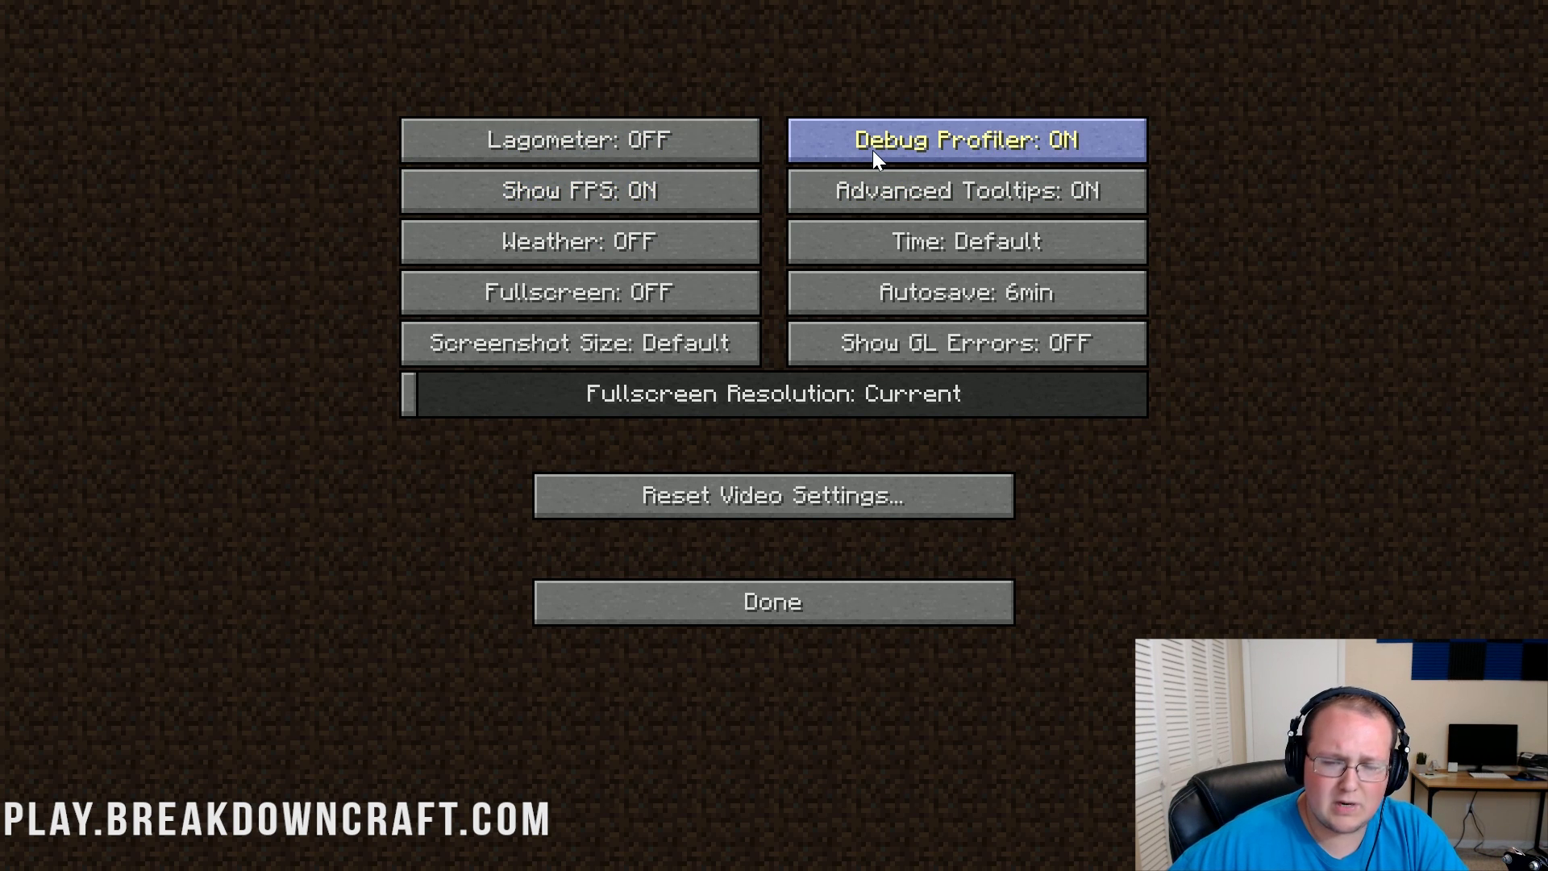
pyautogui.moveTo(873, 150)
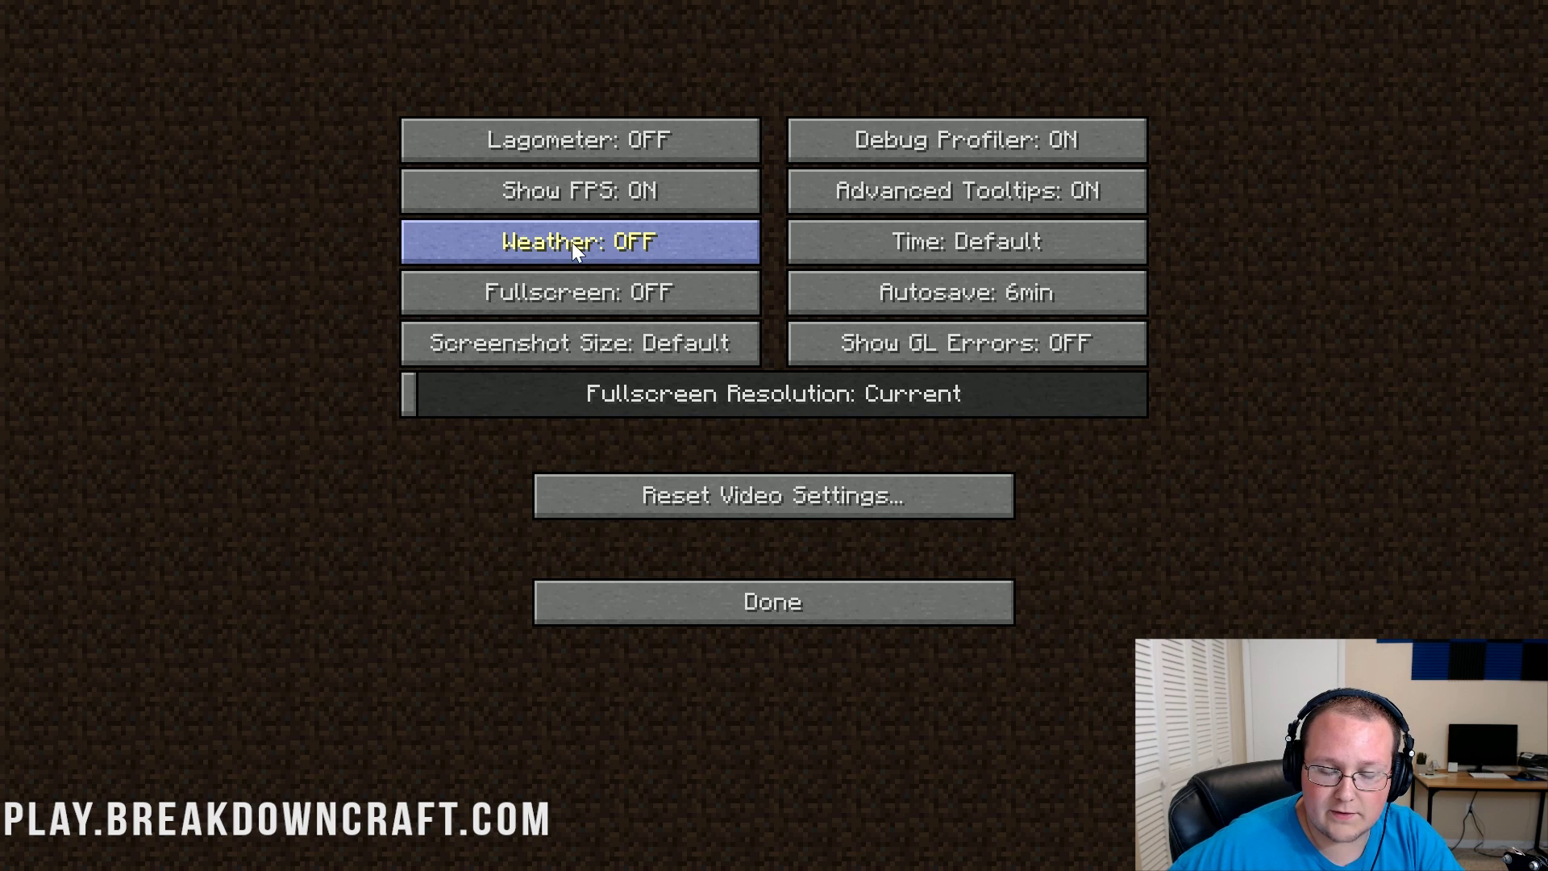
pyautogui.click(956, 247)
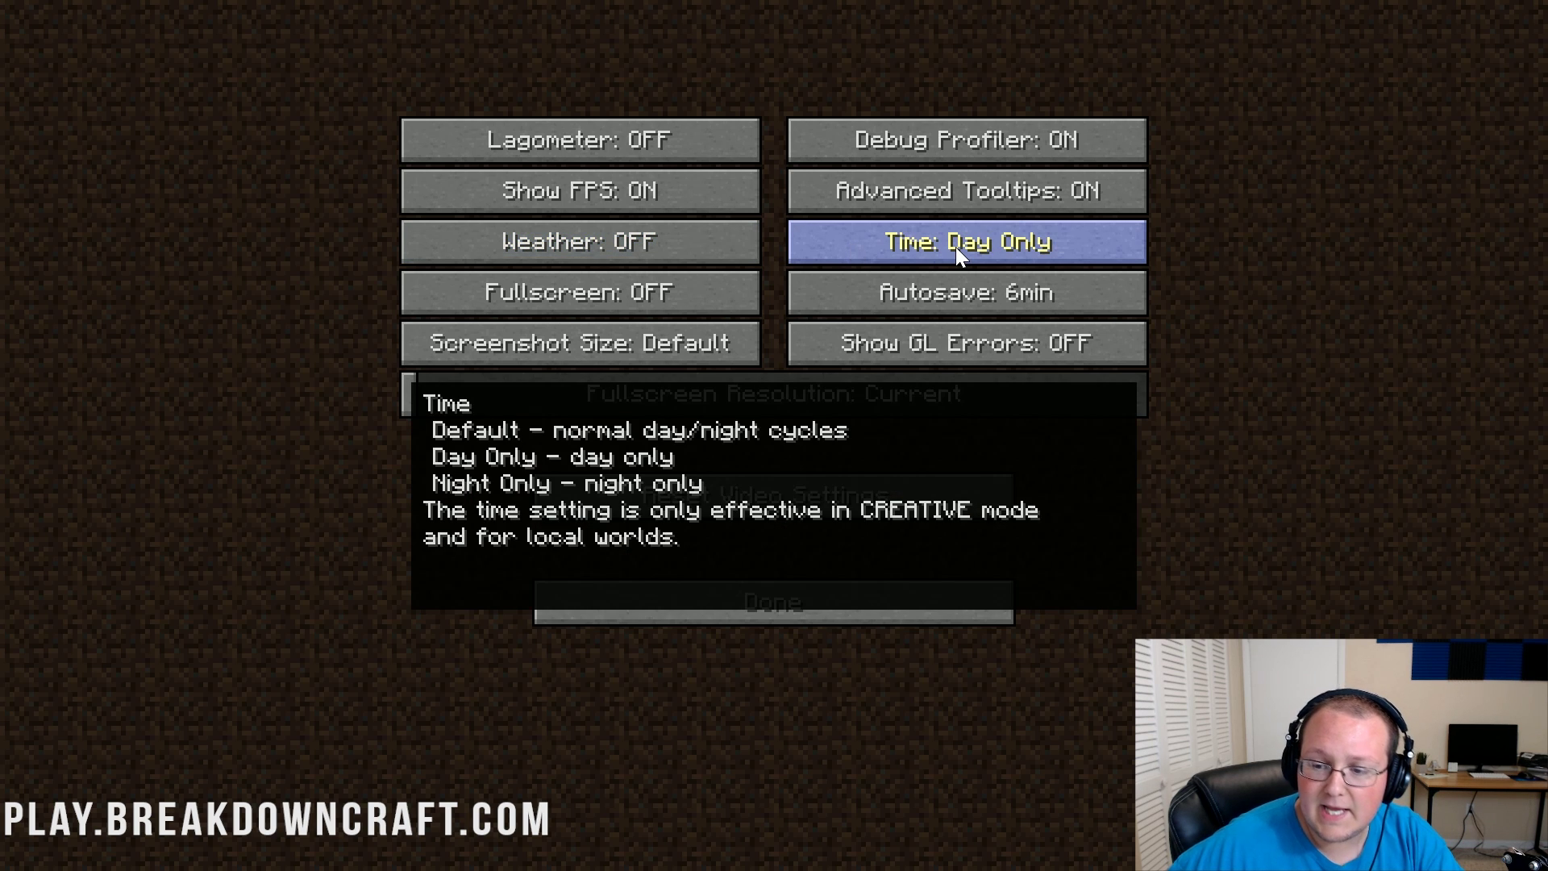
pyautogui.moveTo(902, 219)
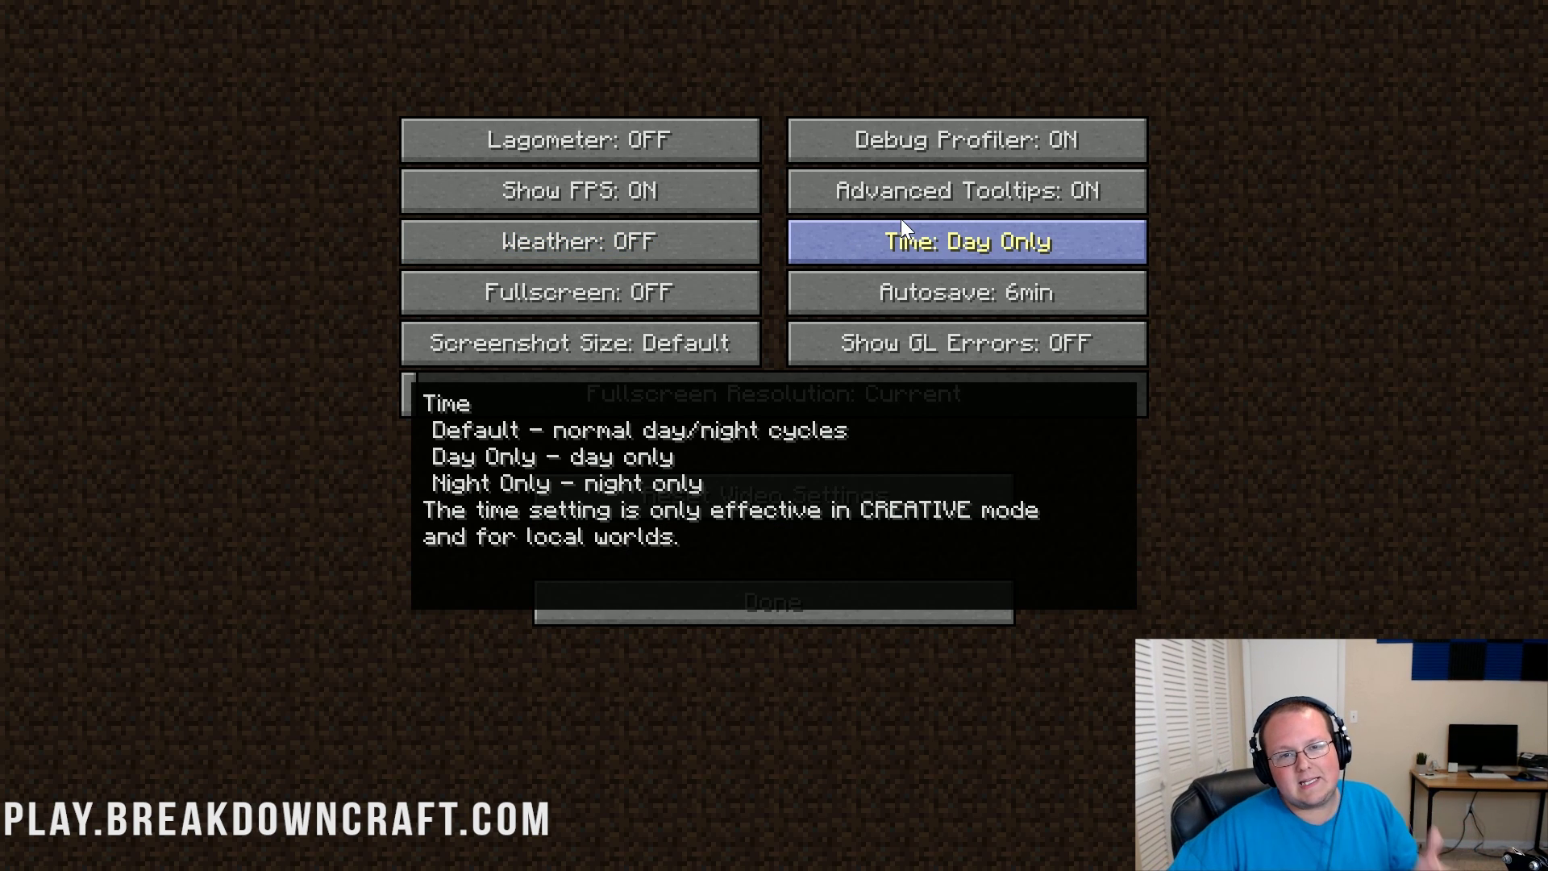
pyautogui.click(901, 220)
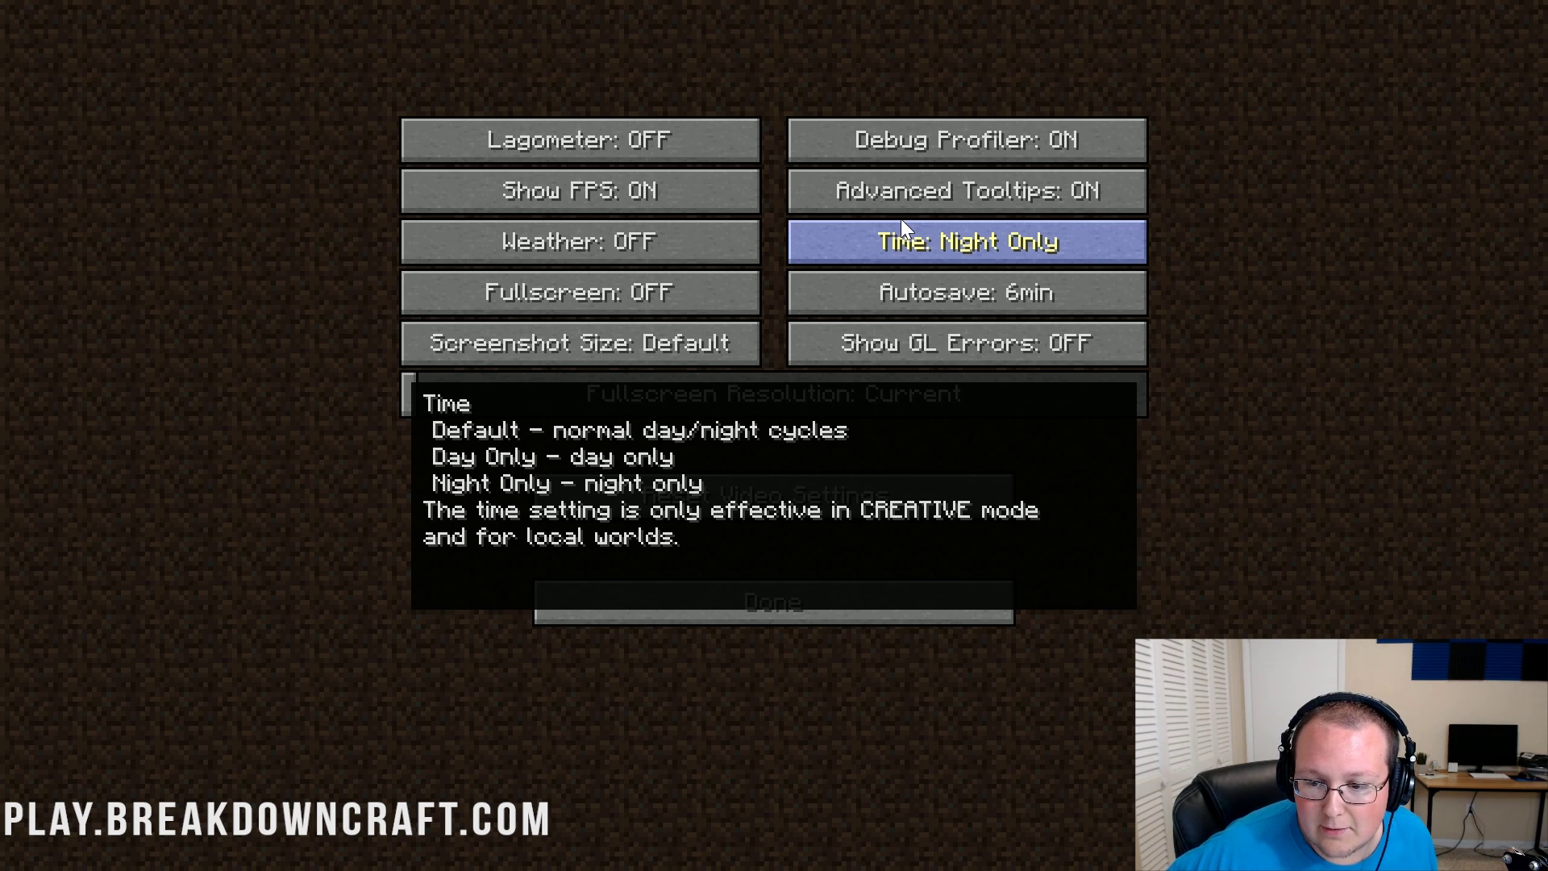
pyautogui.click(902, 220)
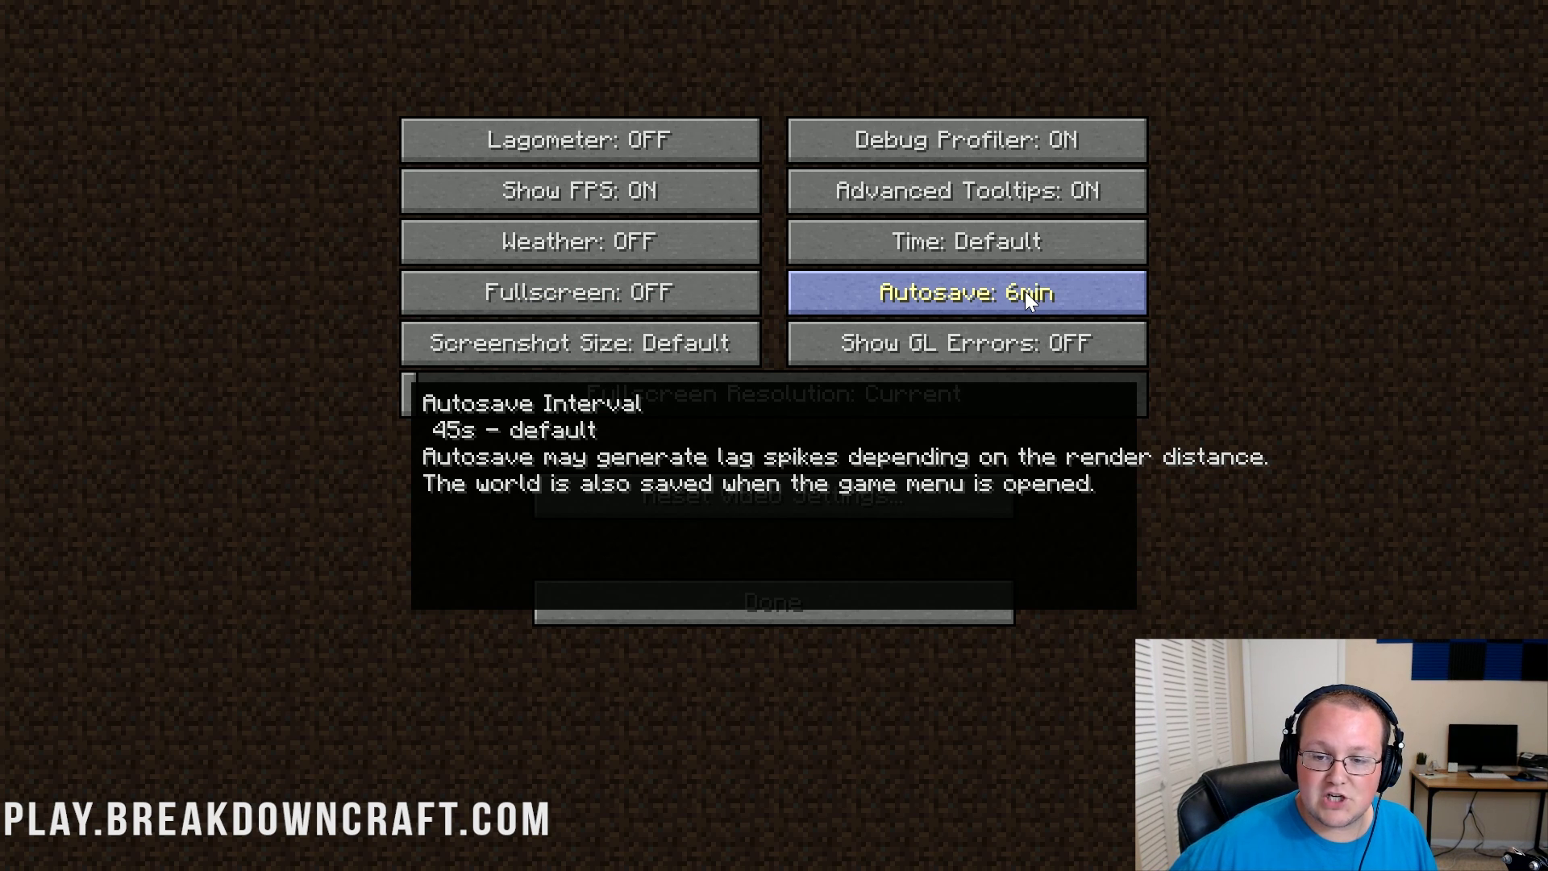
# Step: Cycle the Autosave interval through its values until it reads 6min
pyautogui.click(1024, 292)
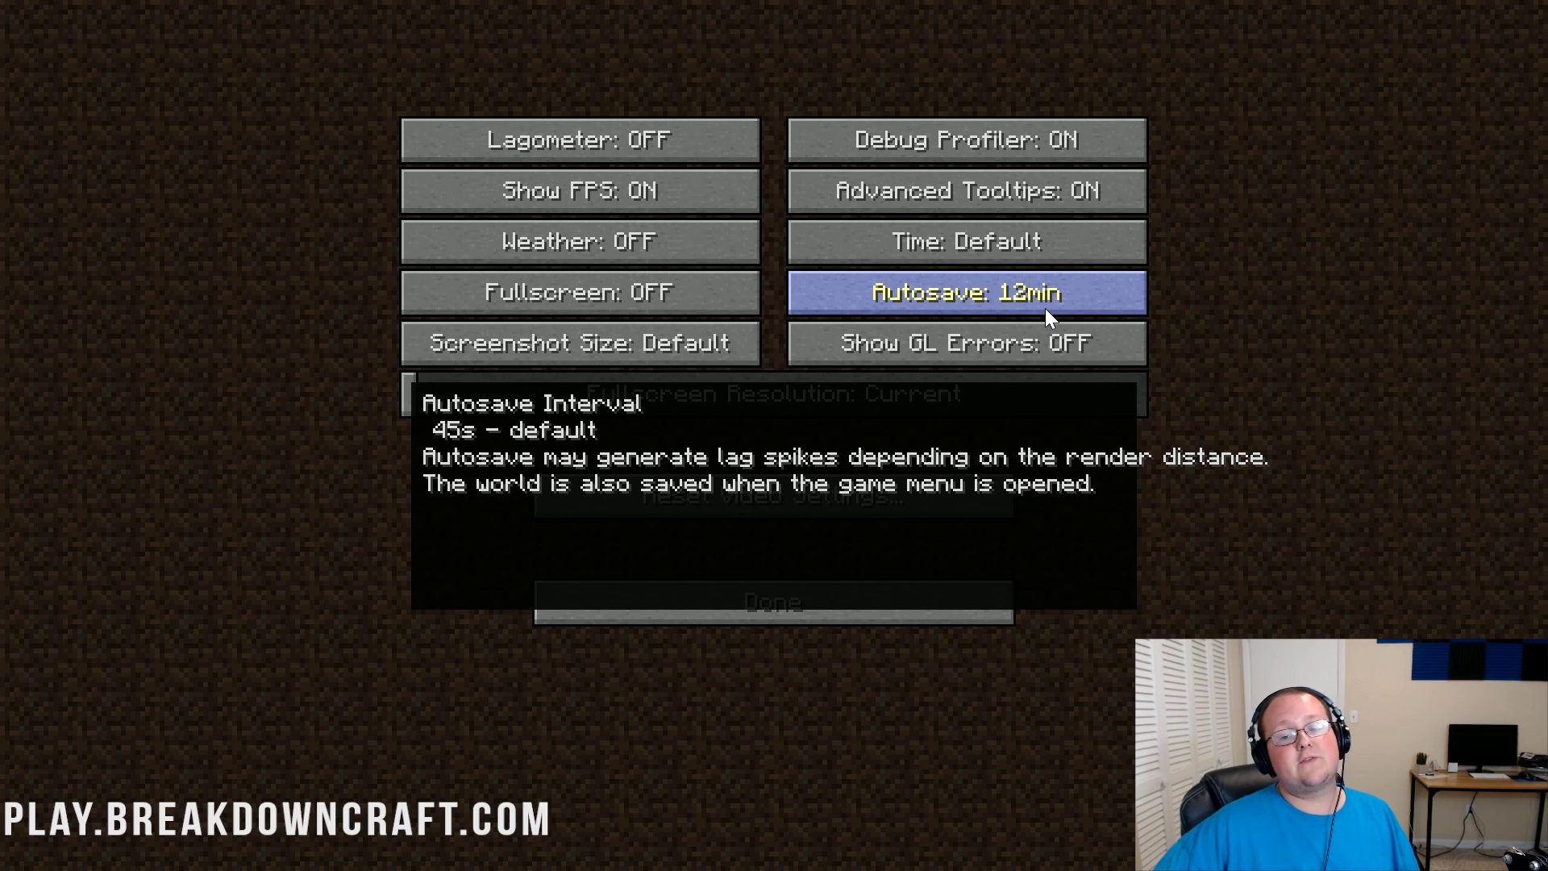
pyautogui.click(1046, 311)
pyautogui.click(1046, 311)
pyautogui.click(1046, 311)
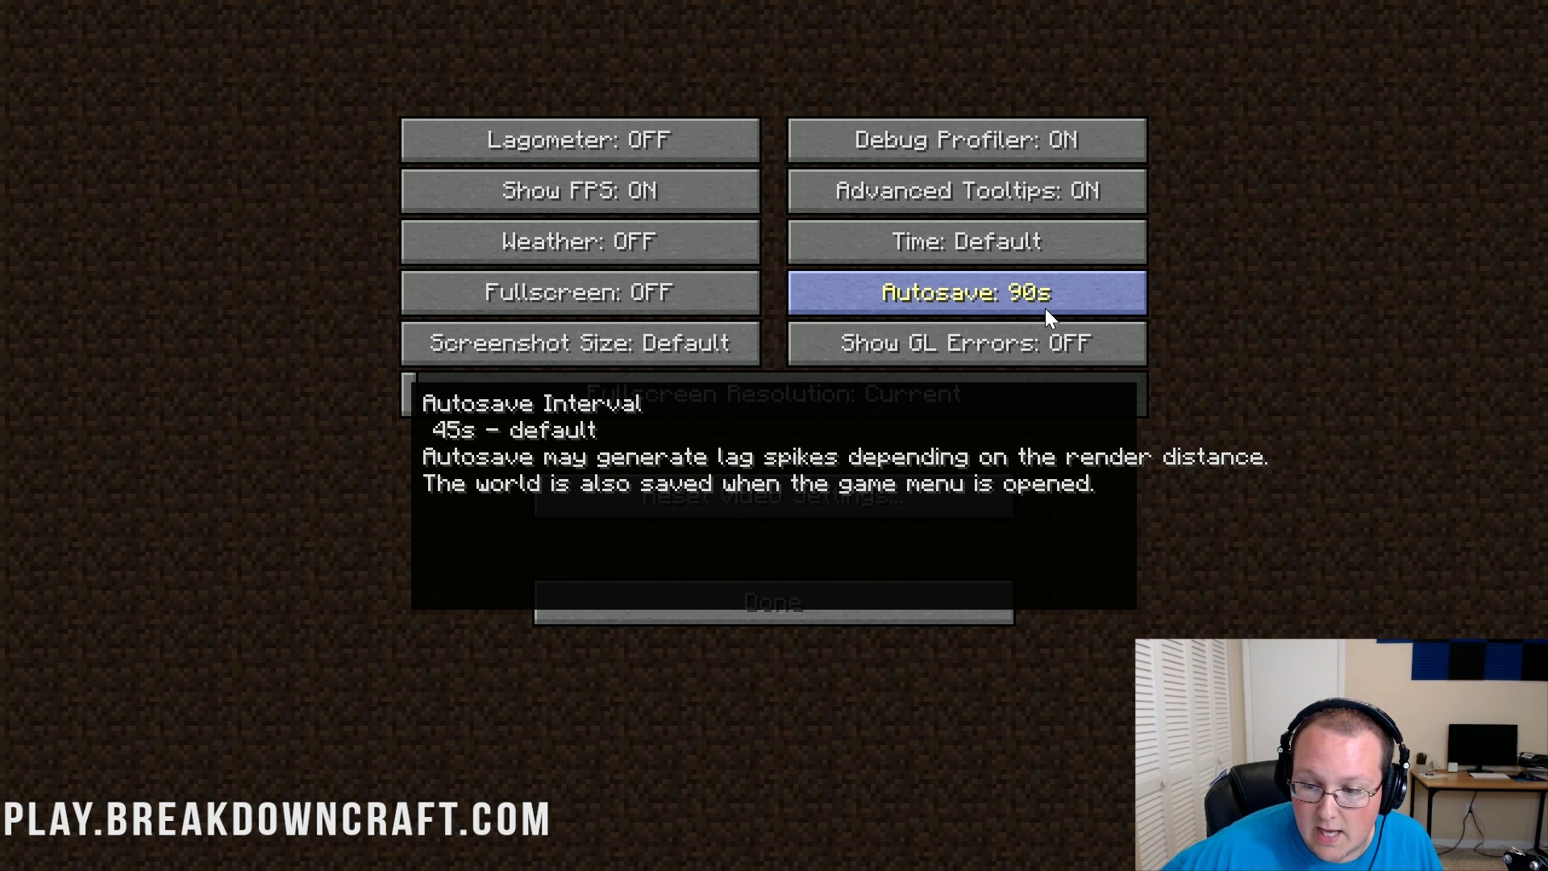
pyautogui.click(1047, 310)
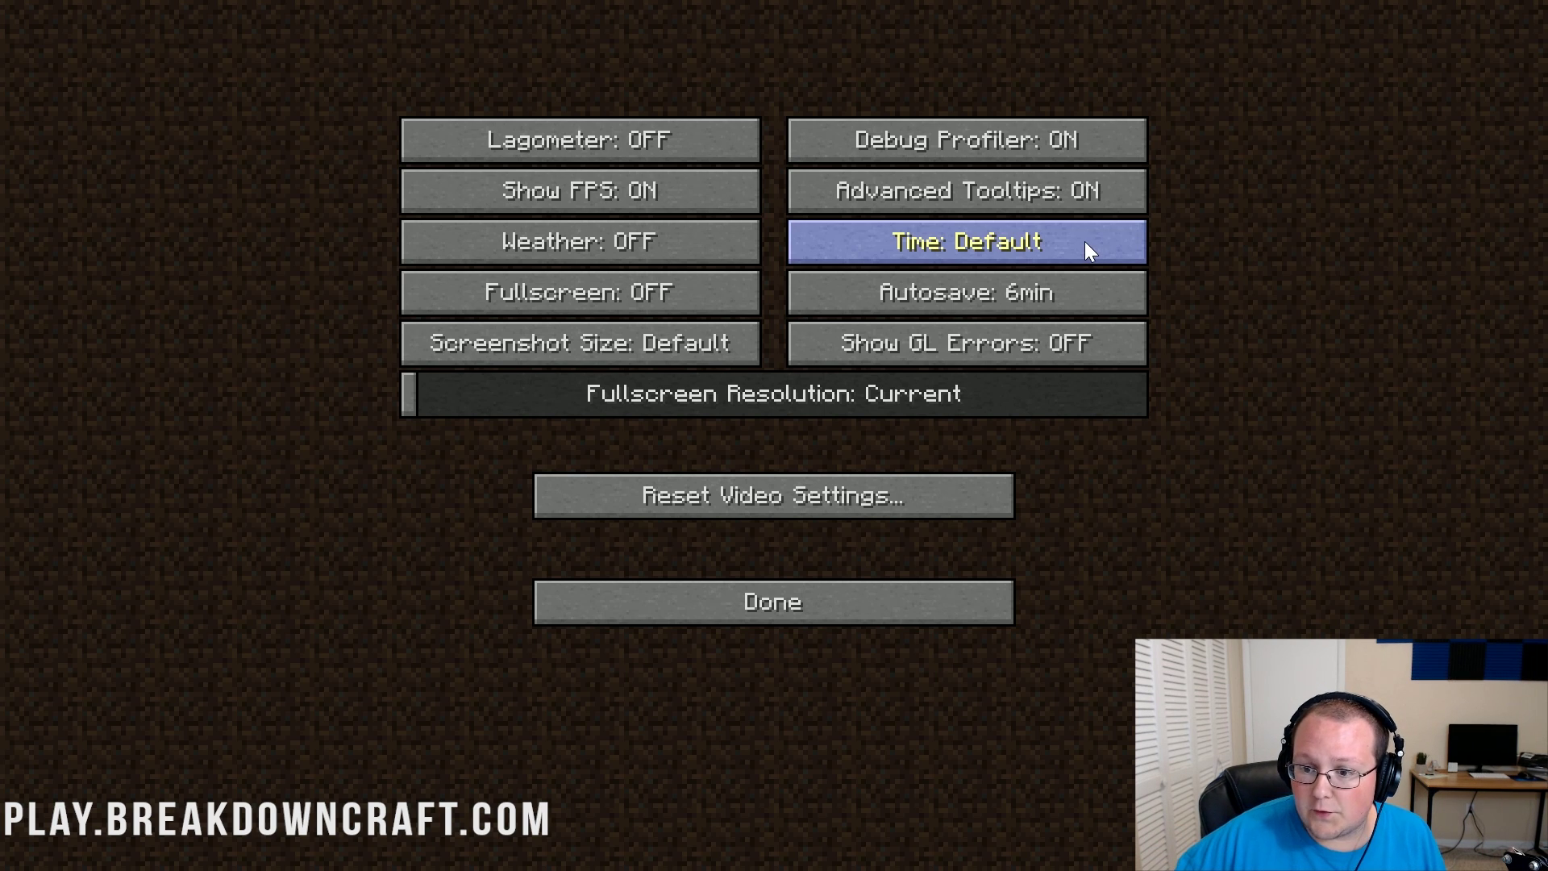
pyautogui.click(1028, 290)
pyautogui.click(1028, 291)
pyautogui.click(1027, 291)
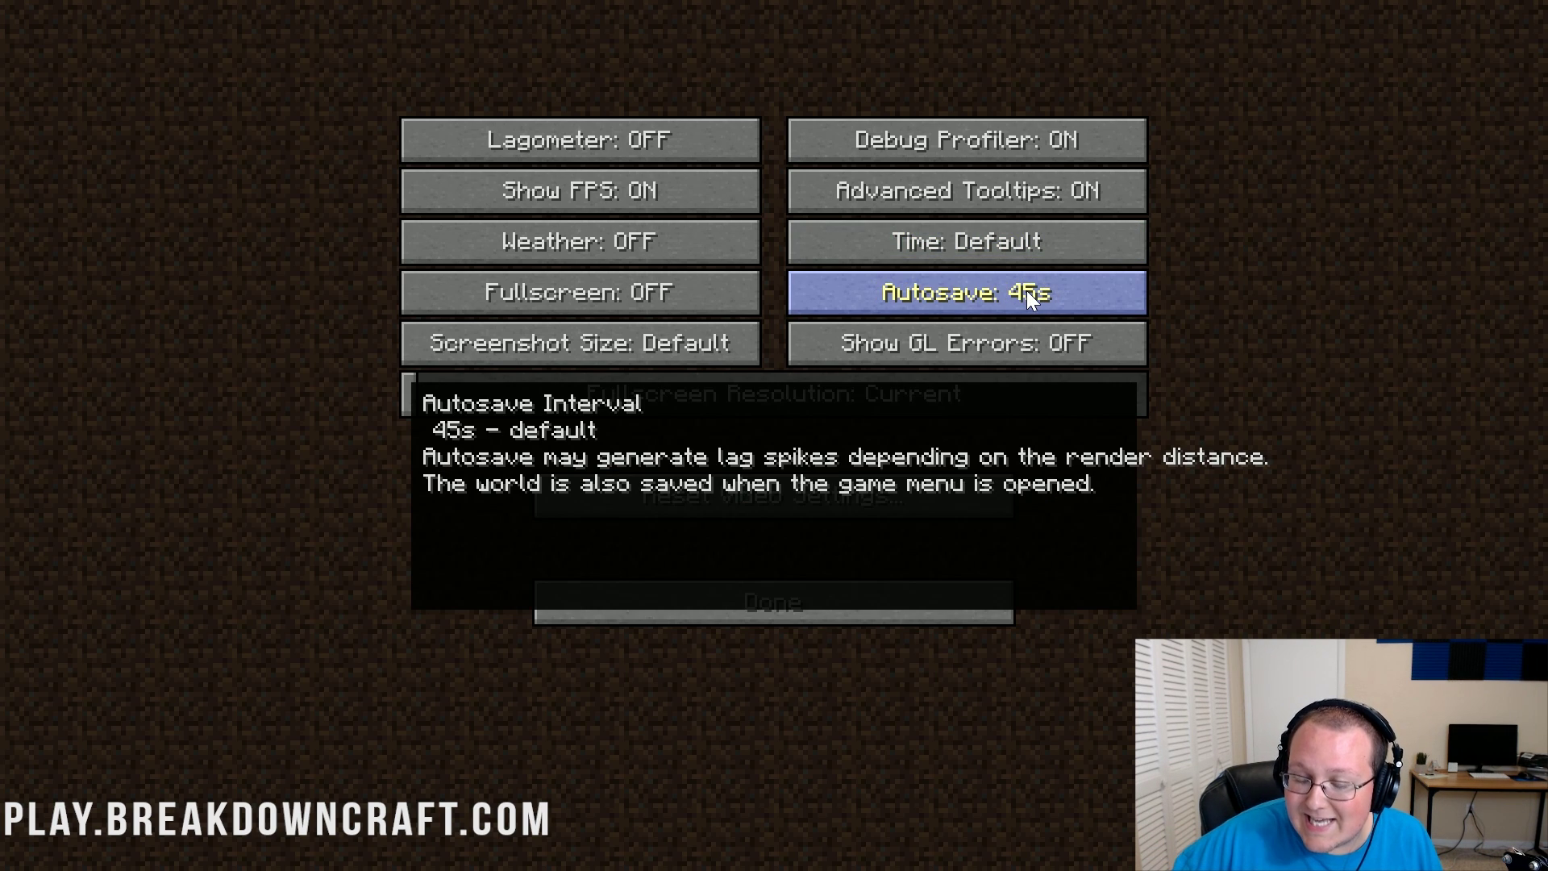
pyautogui.click(1028, 290)
pyautogui.click(1048, 294)
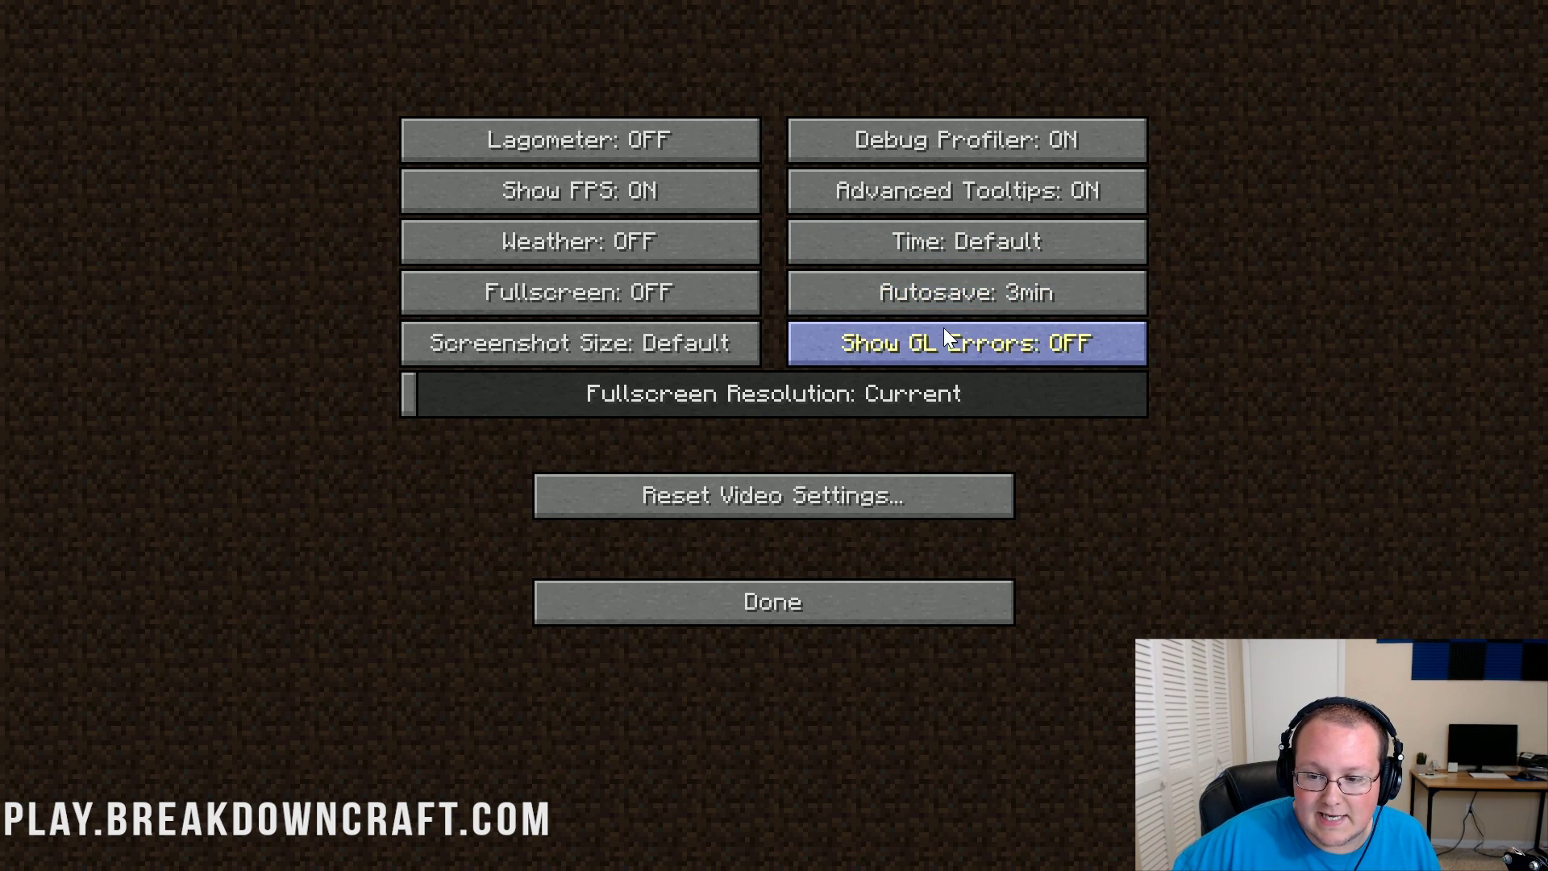
pyautogui.click(995, 310)
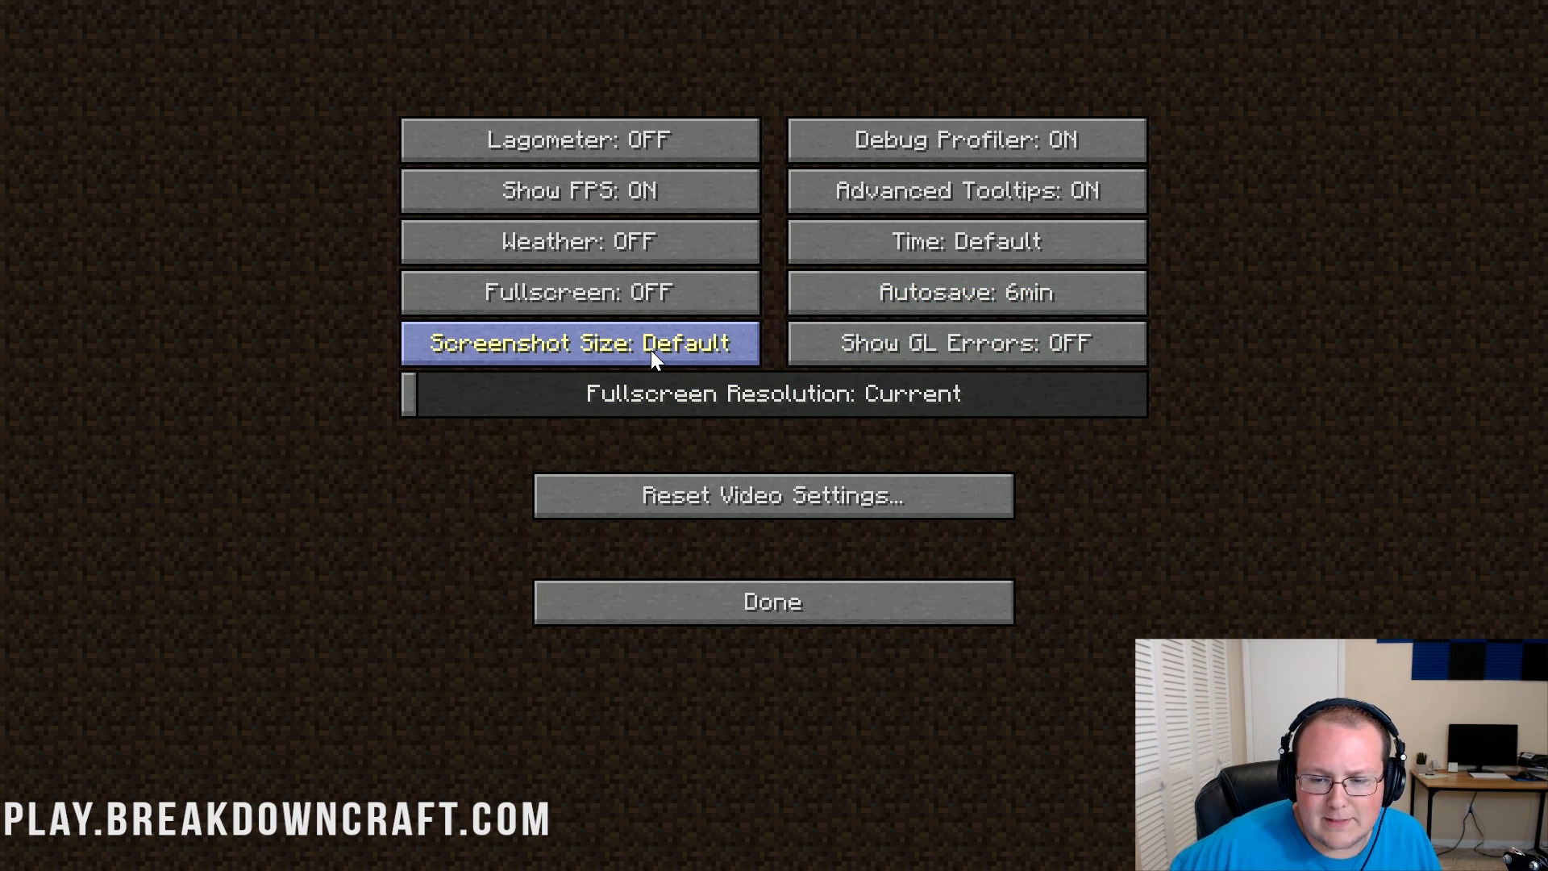
# Step: Toggle Show GL Errors ON and then back to OFF
pyautogui.moveTo(651, 350)
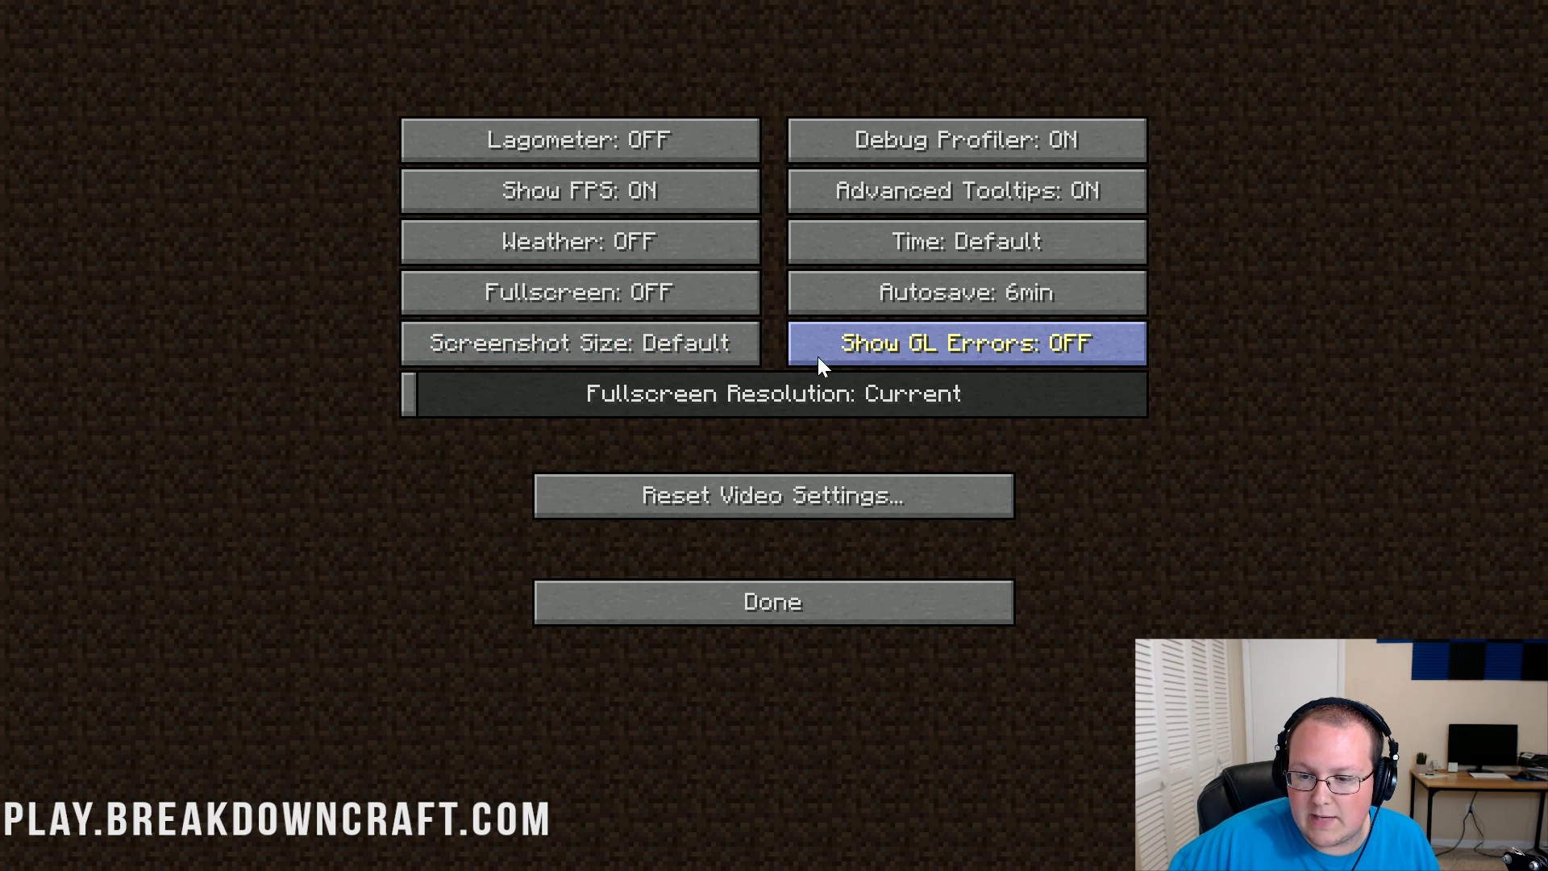
pyautogui.moveTo(941, 352)
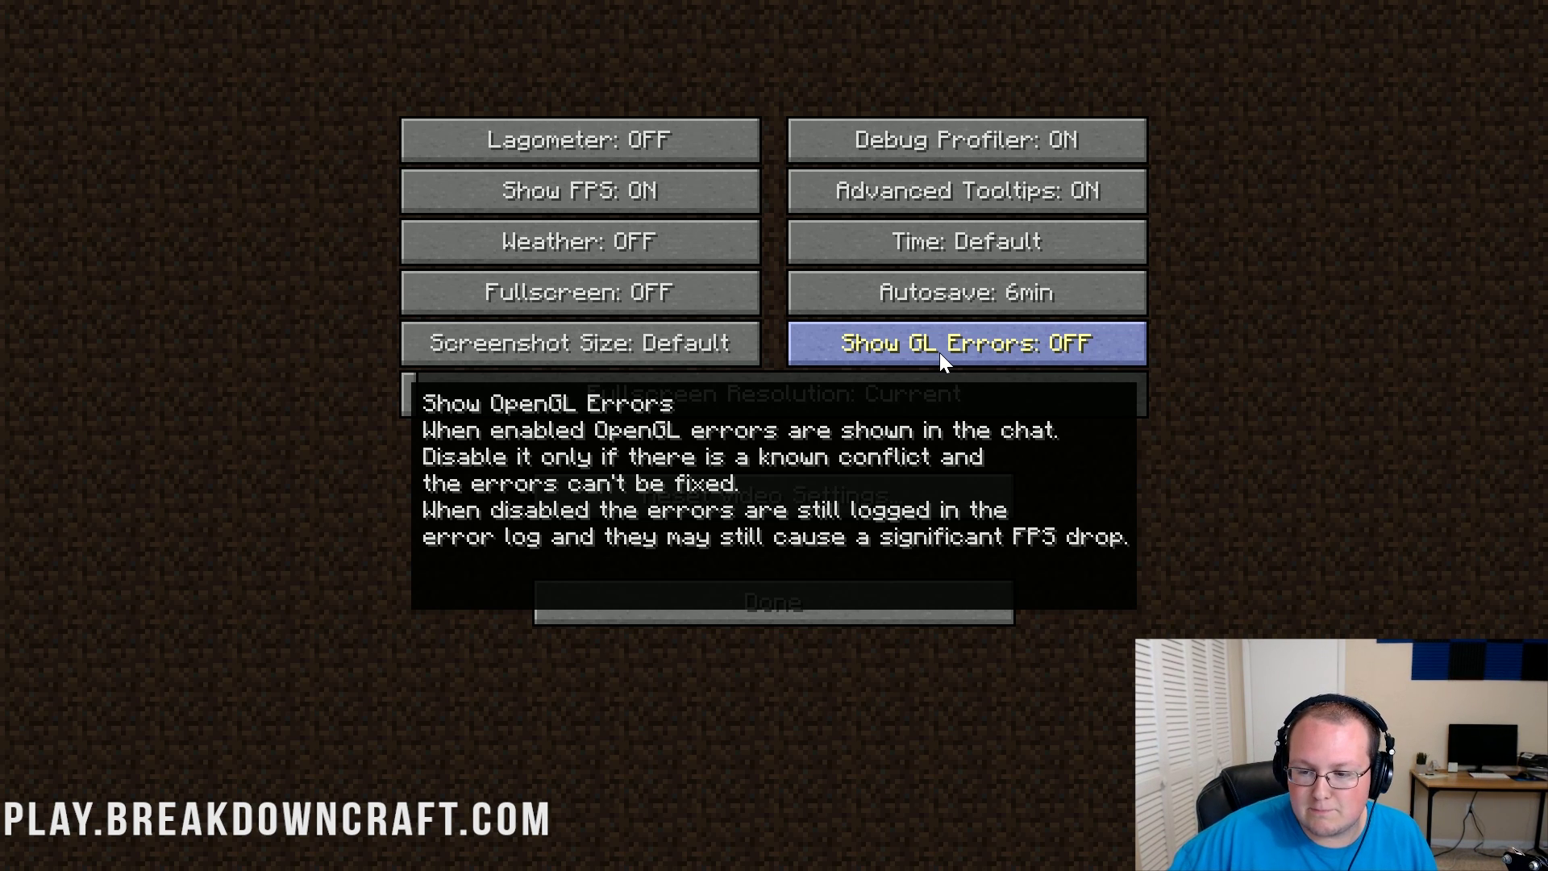
pyautogui.click(941, 352)
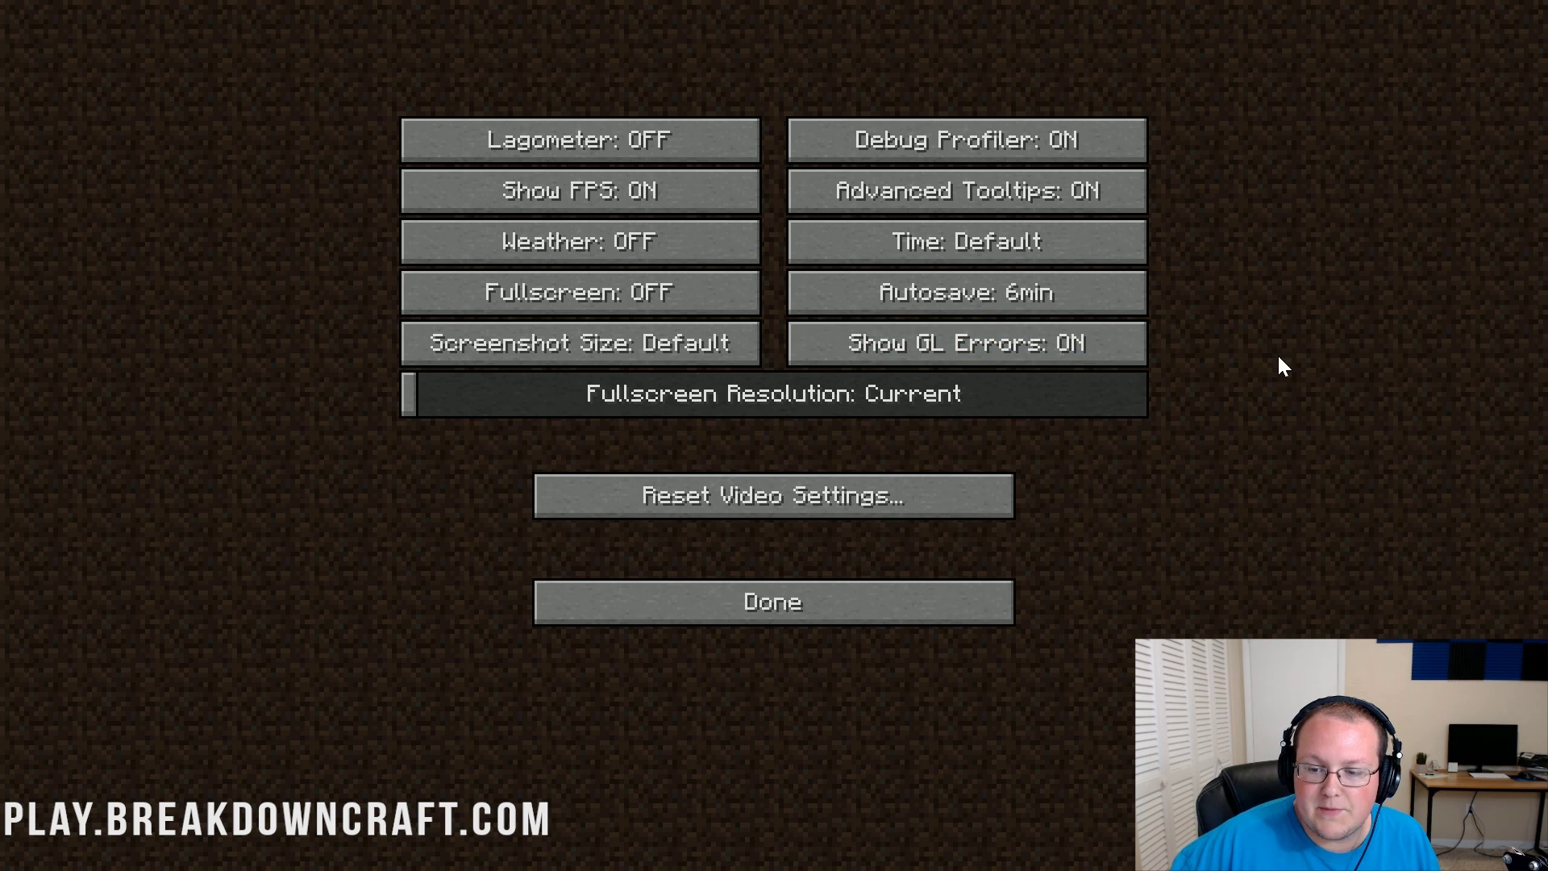
pyautogui.click(1078, 360)
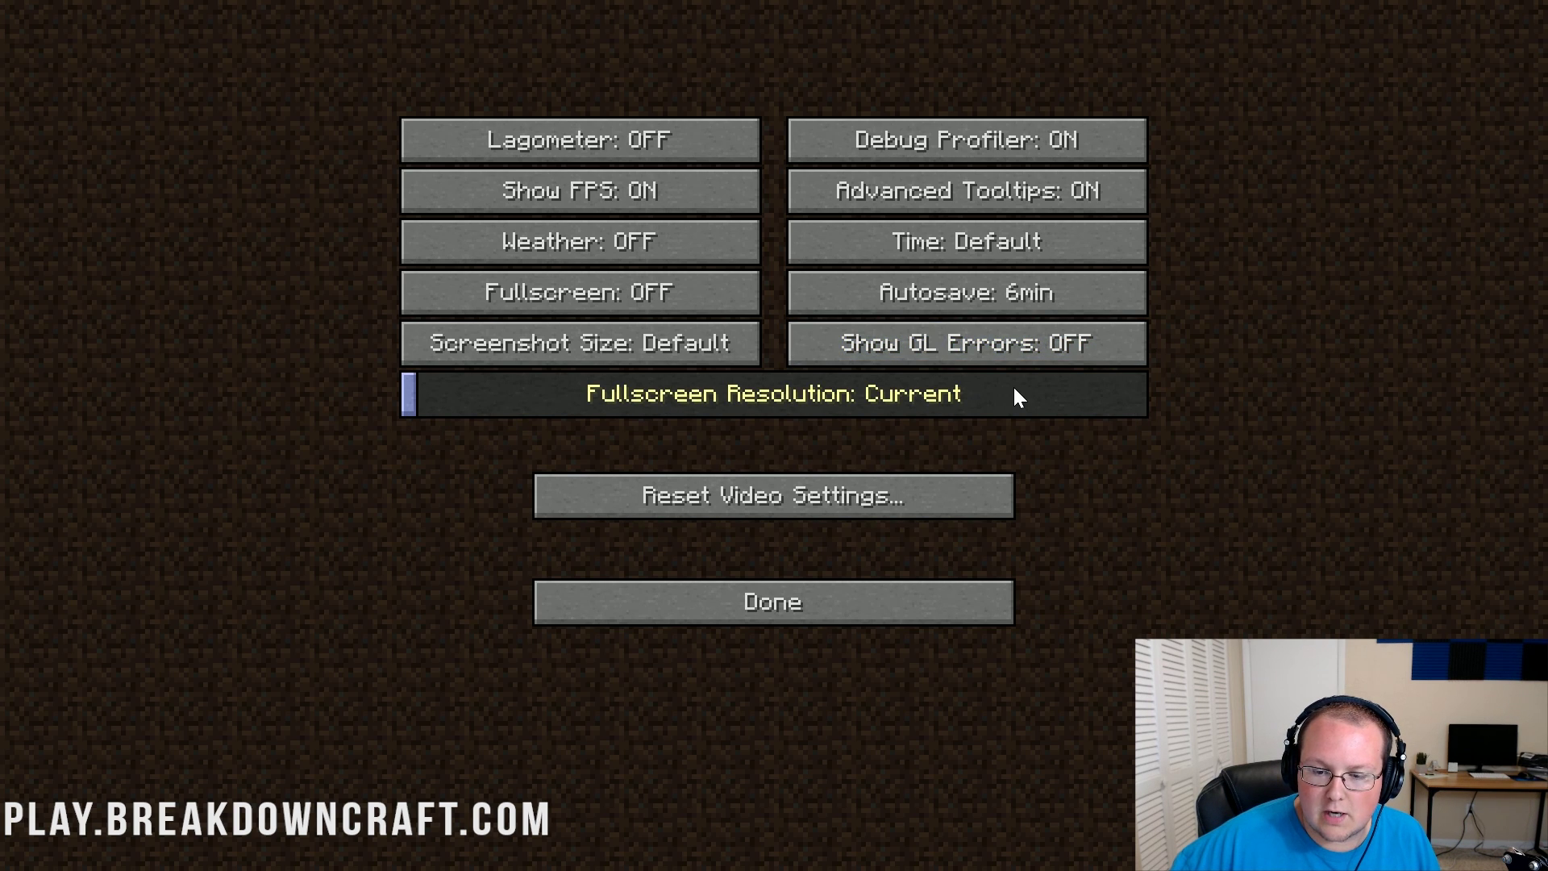
# Step: Back out to the title menu and connect to Play.BreakdownCraft.com from Multiplayer
pyautogui.click(742, 617)
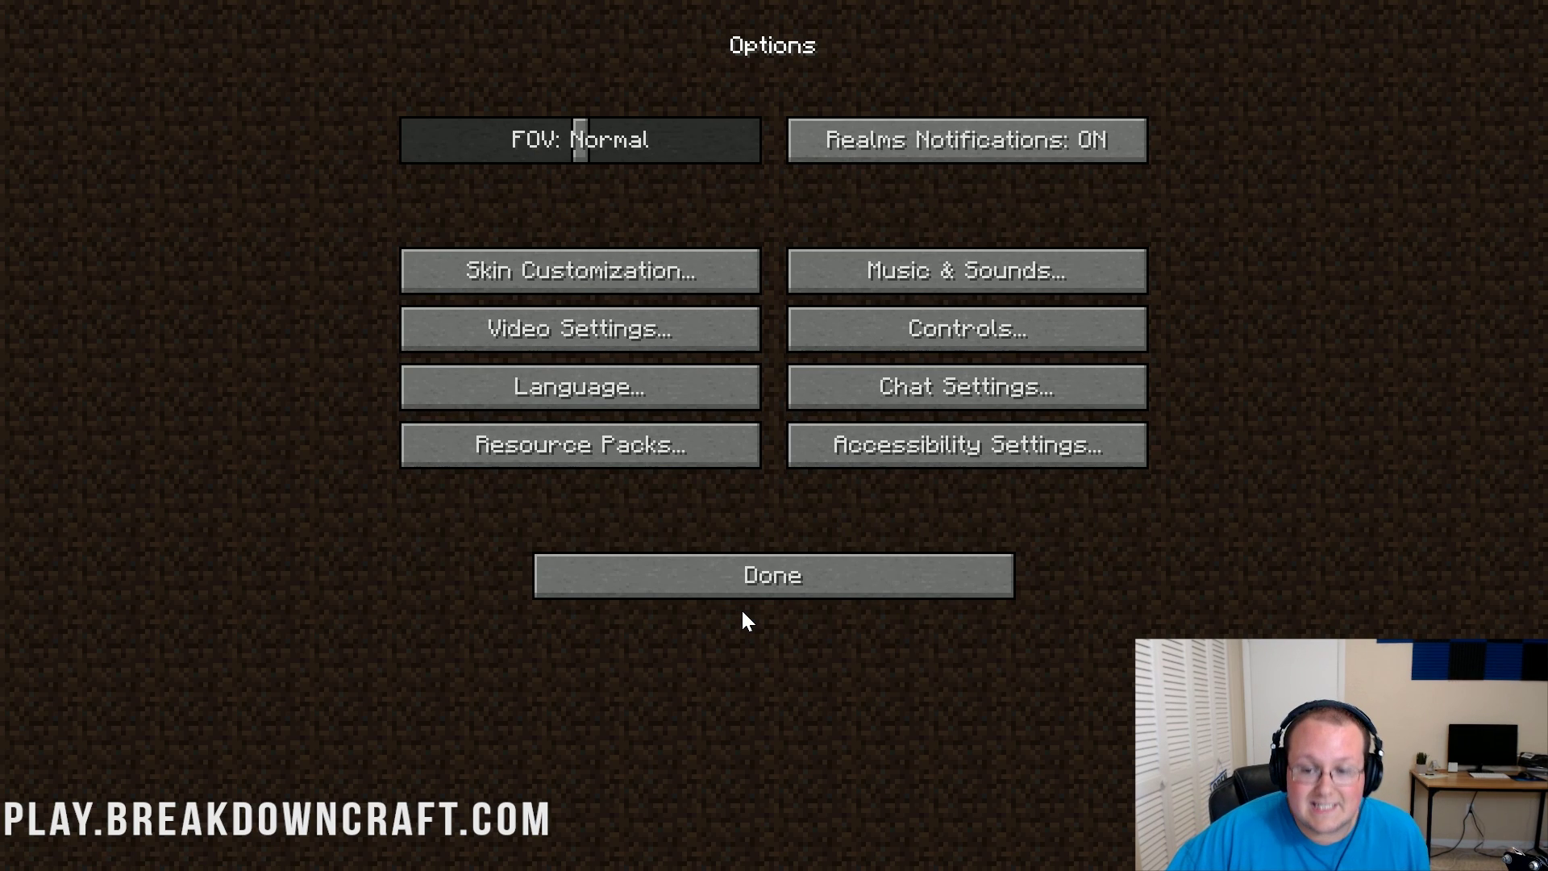
pyautogui.click(628, 563)
pyautogui.click(617, 415)
pyautogui.click(547, 163)
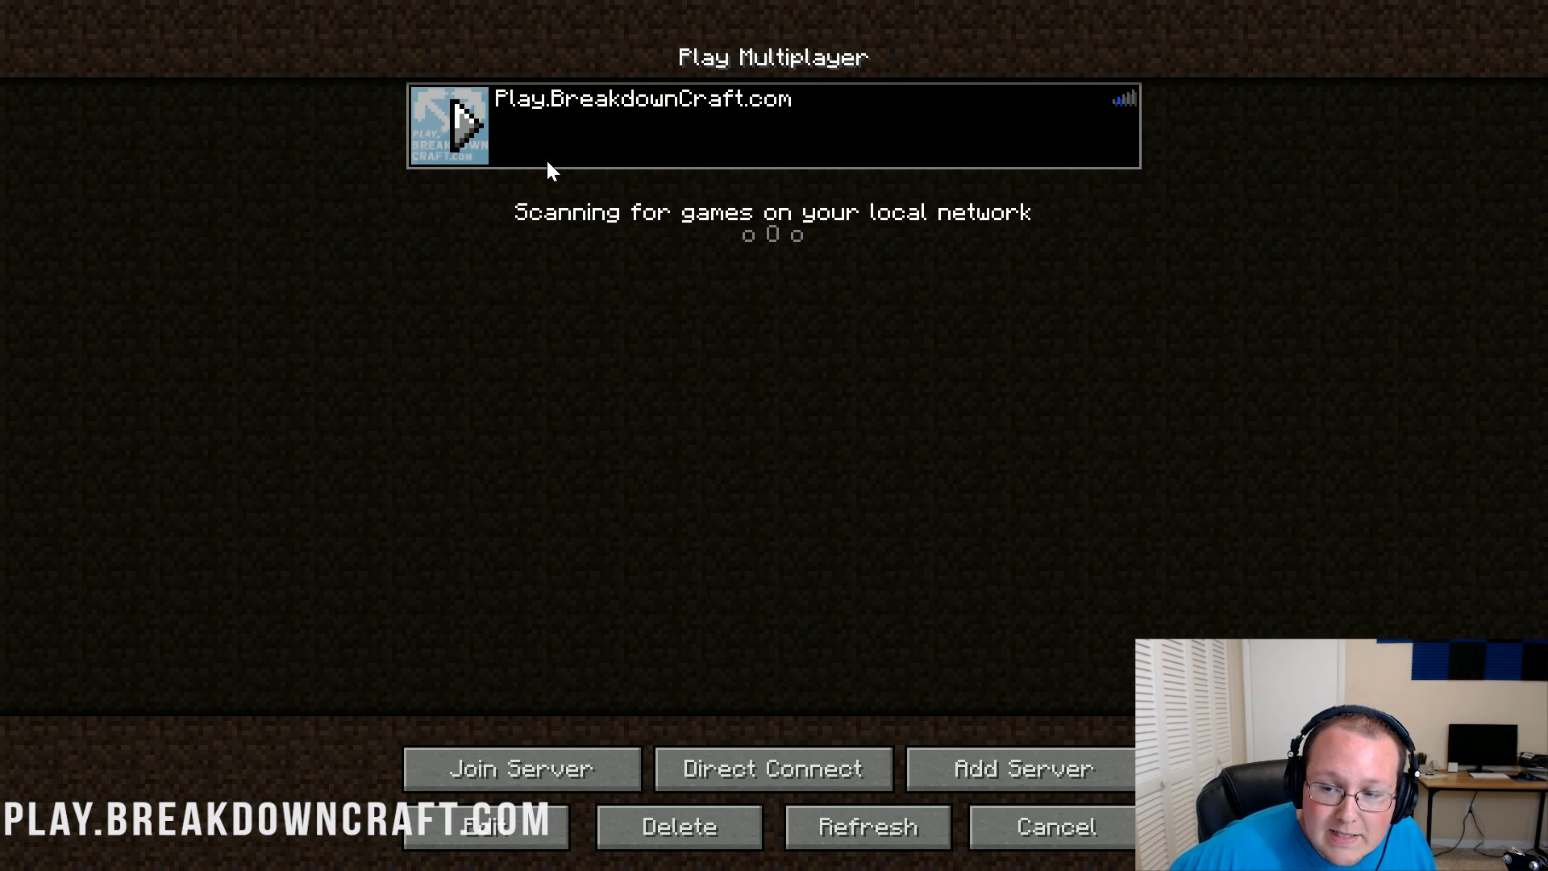
pyautogui.doubleClick(543, 158)
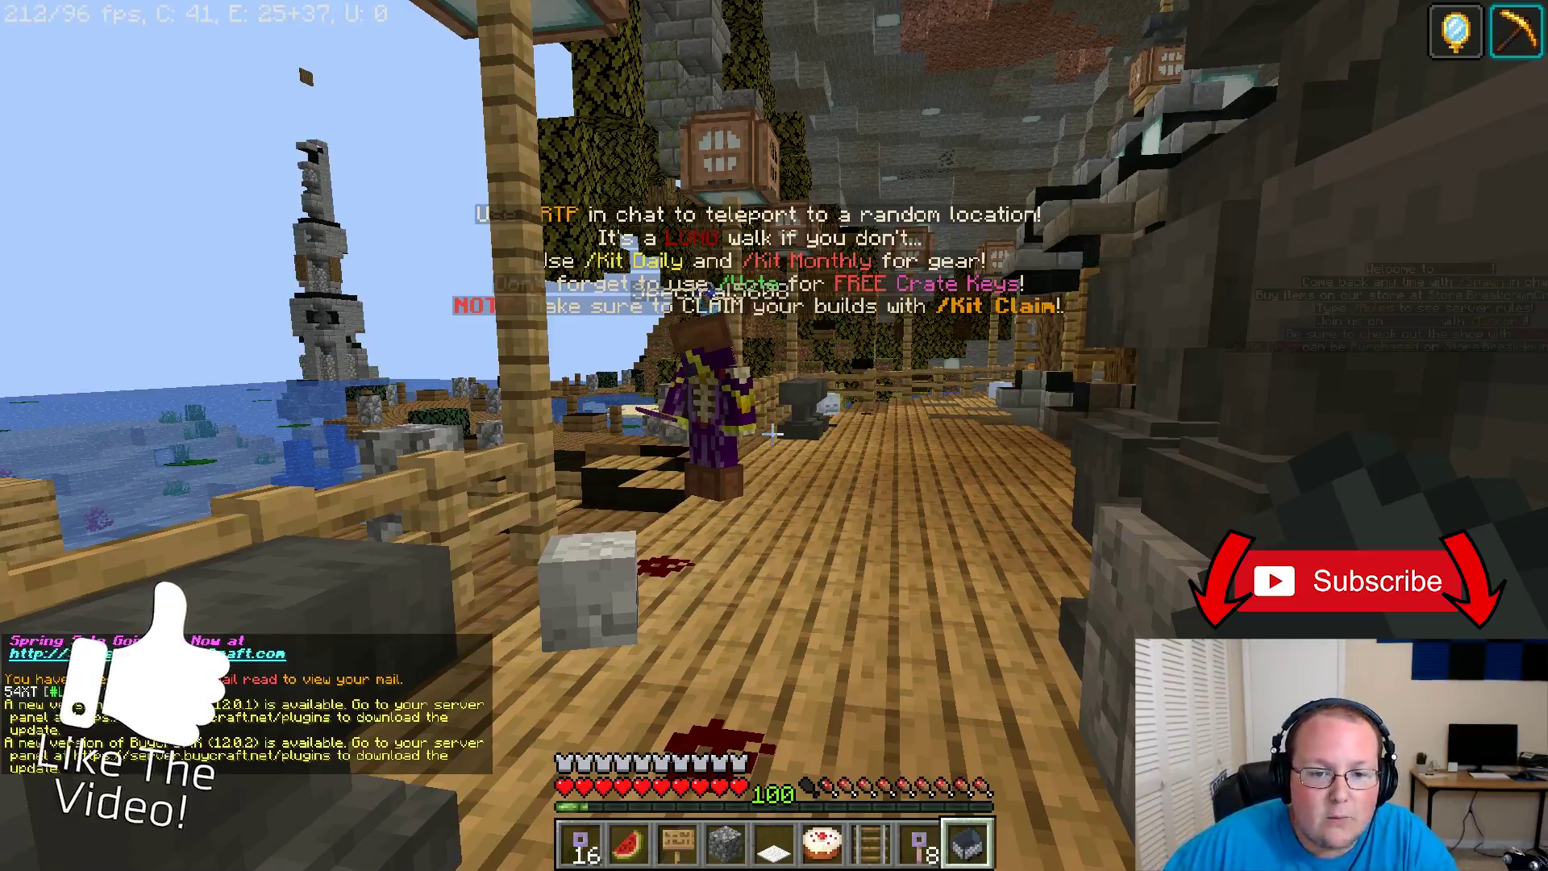
# Step: Walk between the stone pillars, the anvil and the fenced sea deck while watching FPS
pyautogui.press('w')
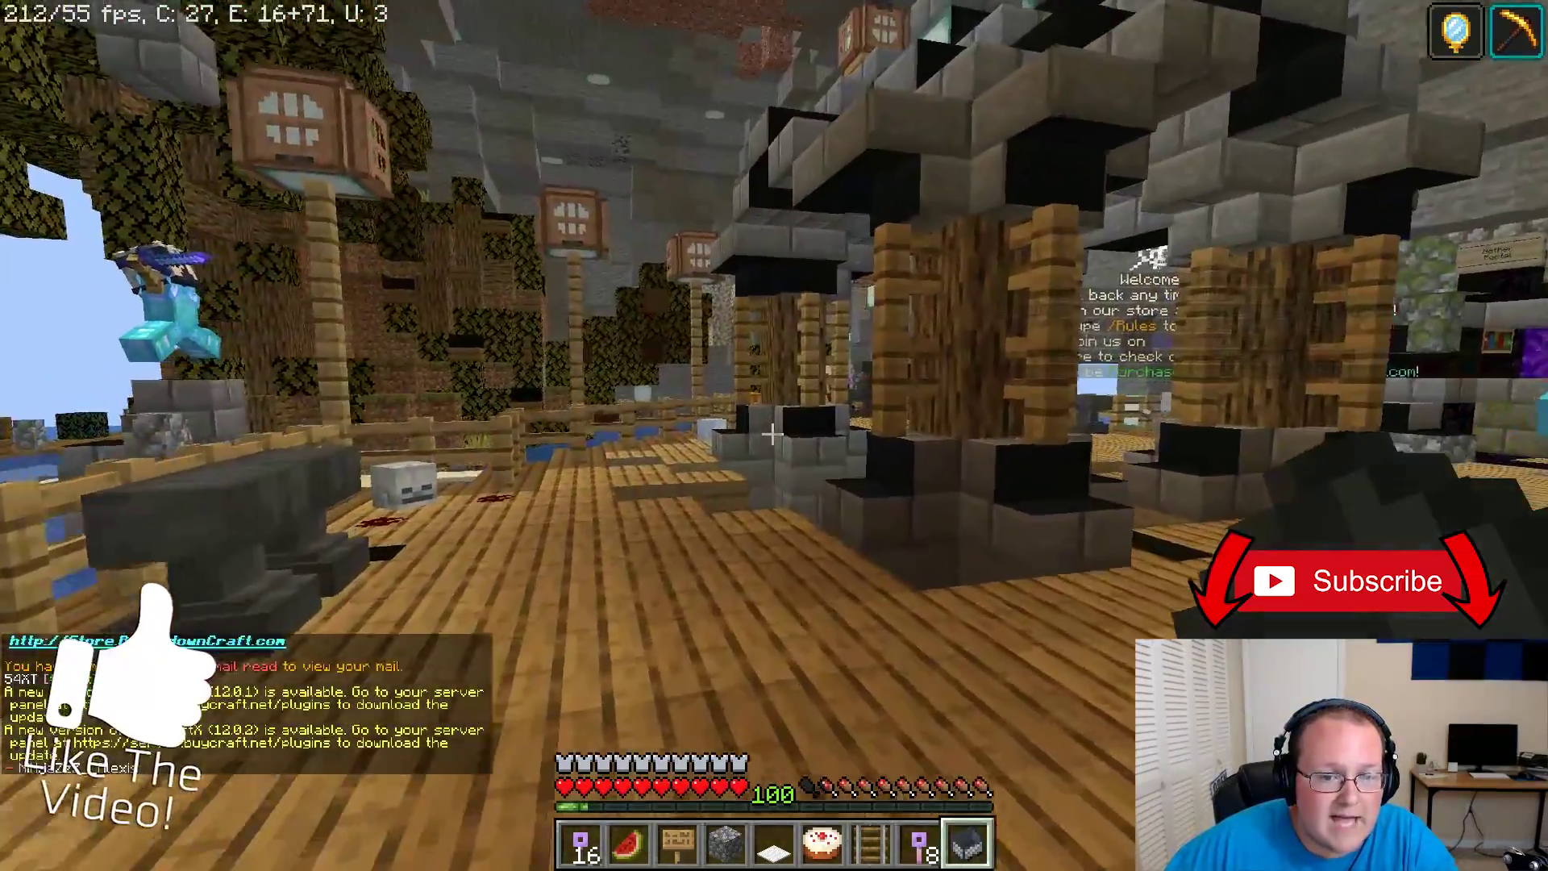
pyautogui.press('w')
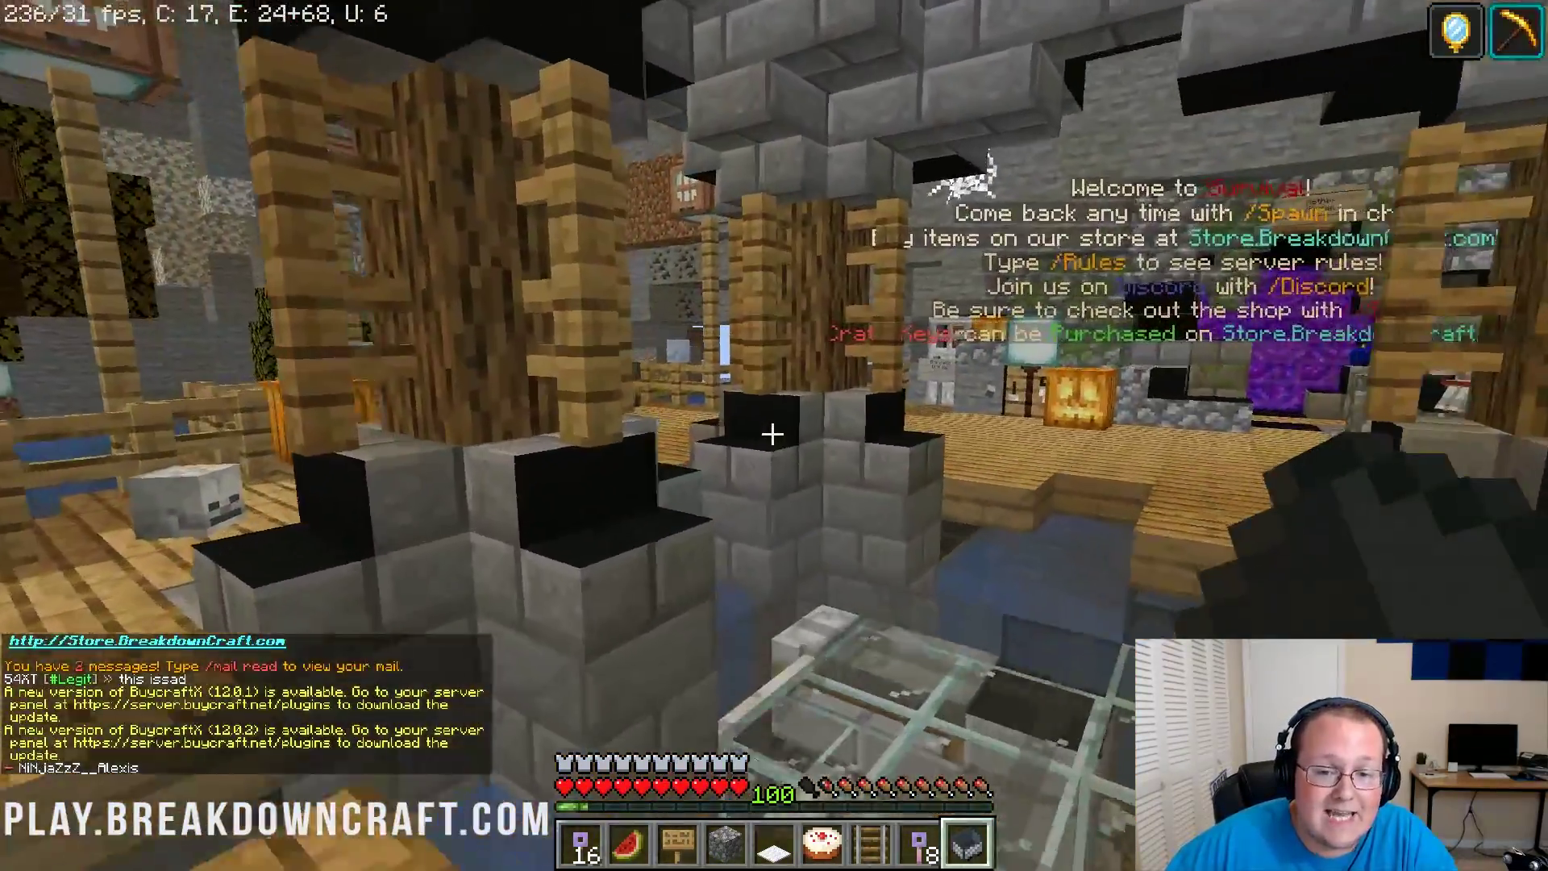
pyautogui.press('w')
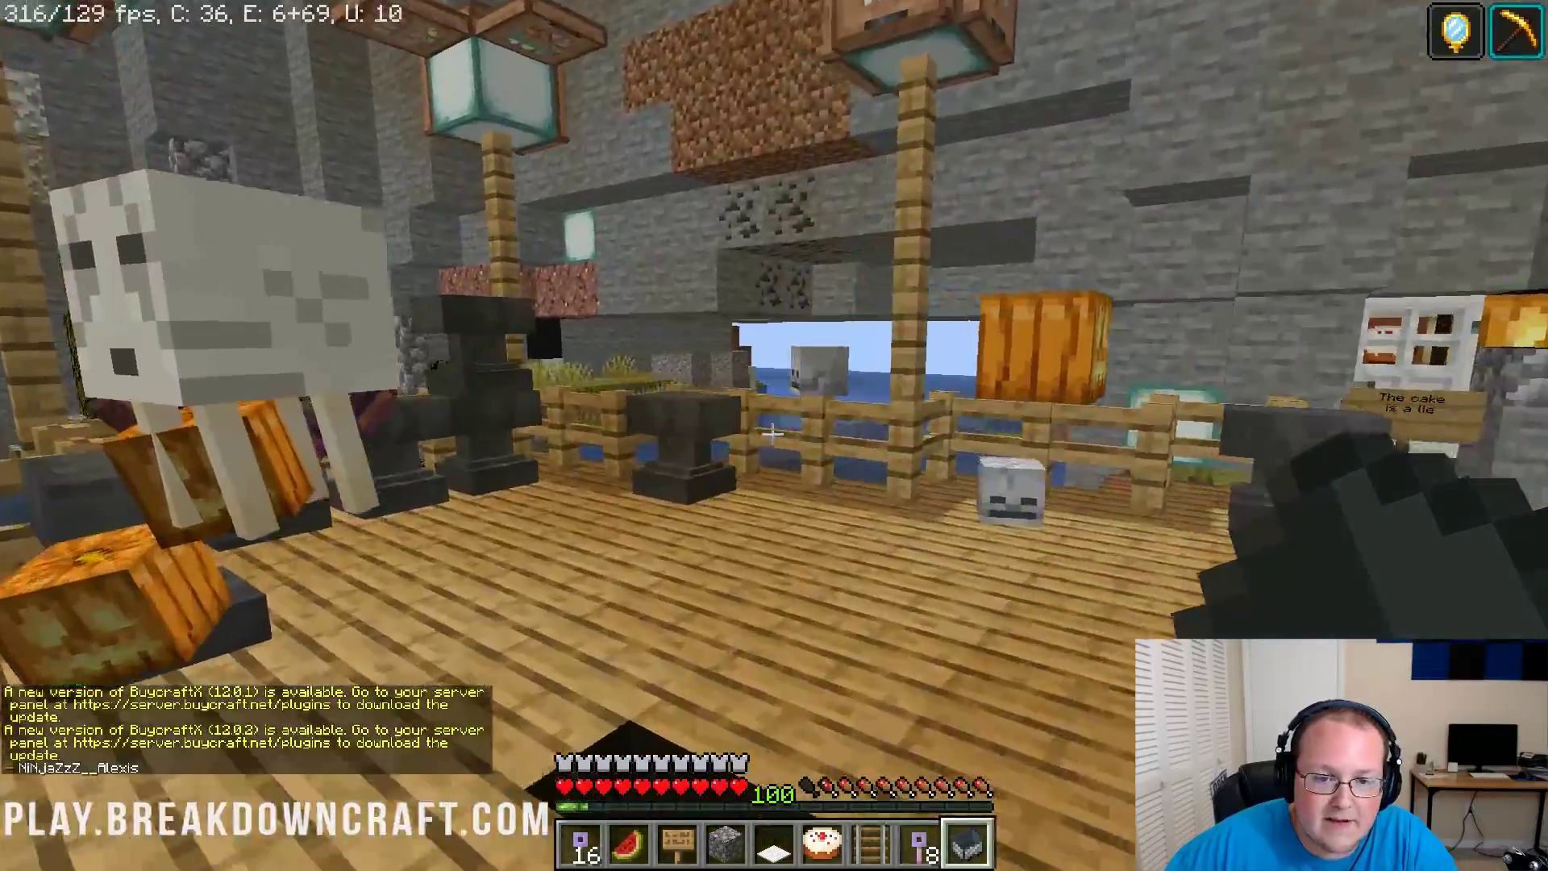
pyautogui.press('w')
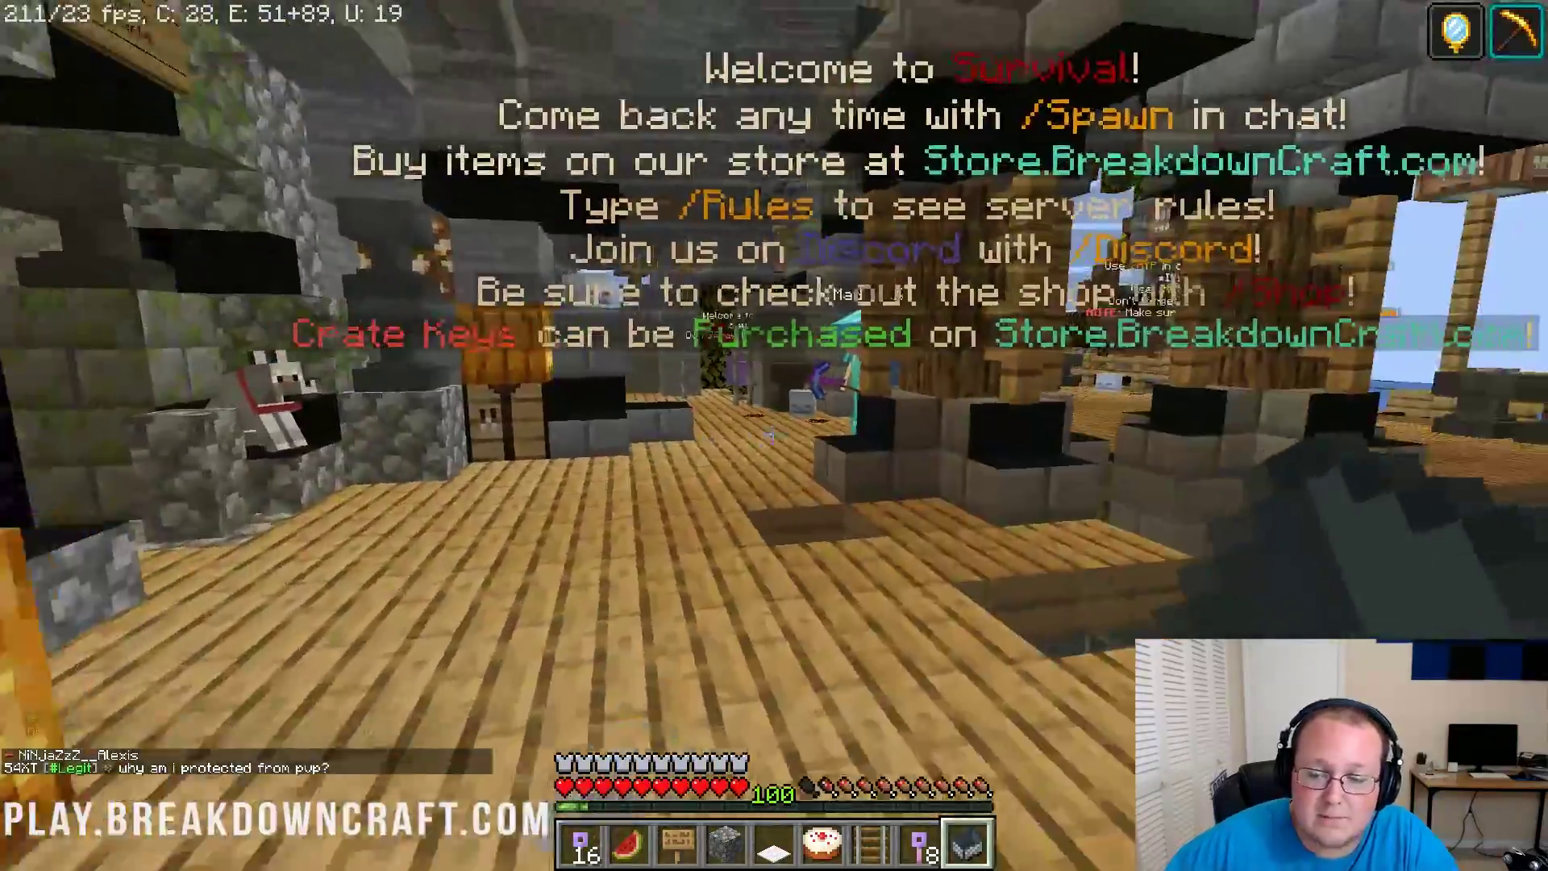
pyautogui.press('w')
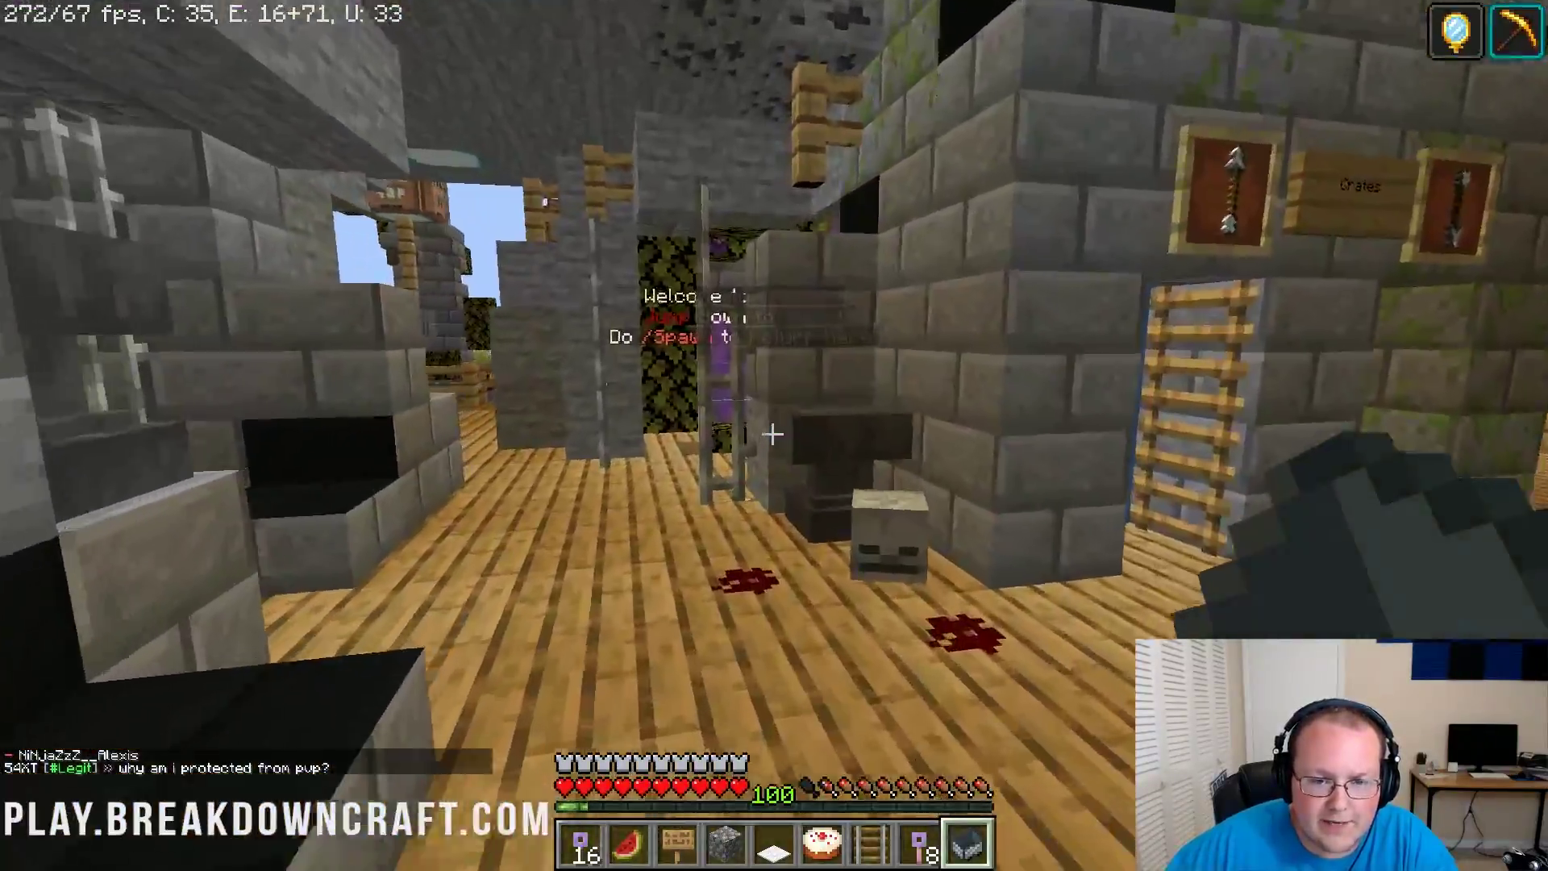
pyautogui.press('w')
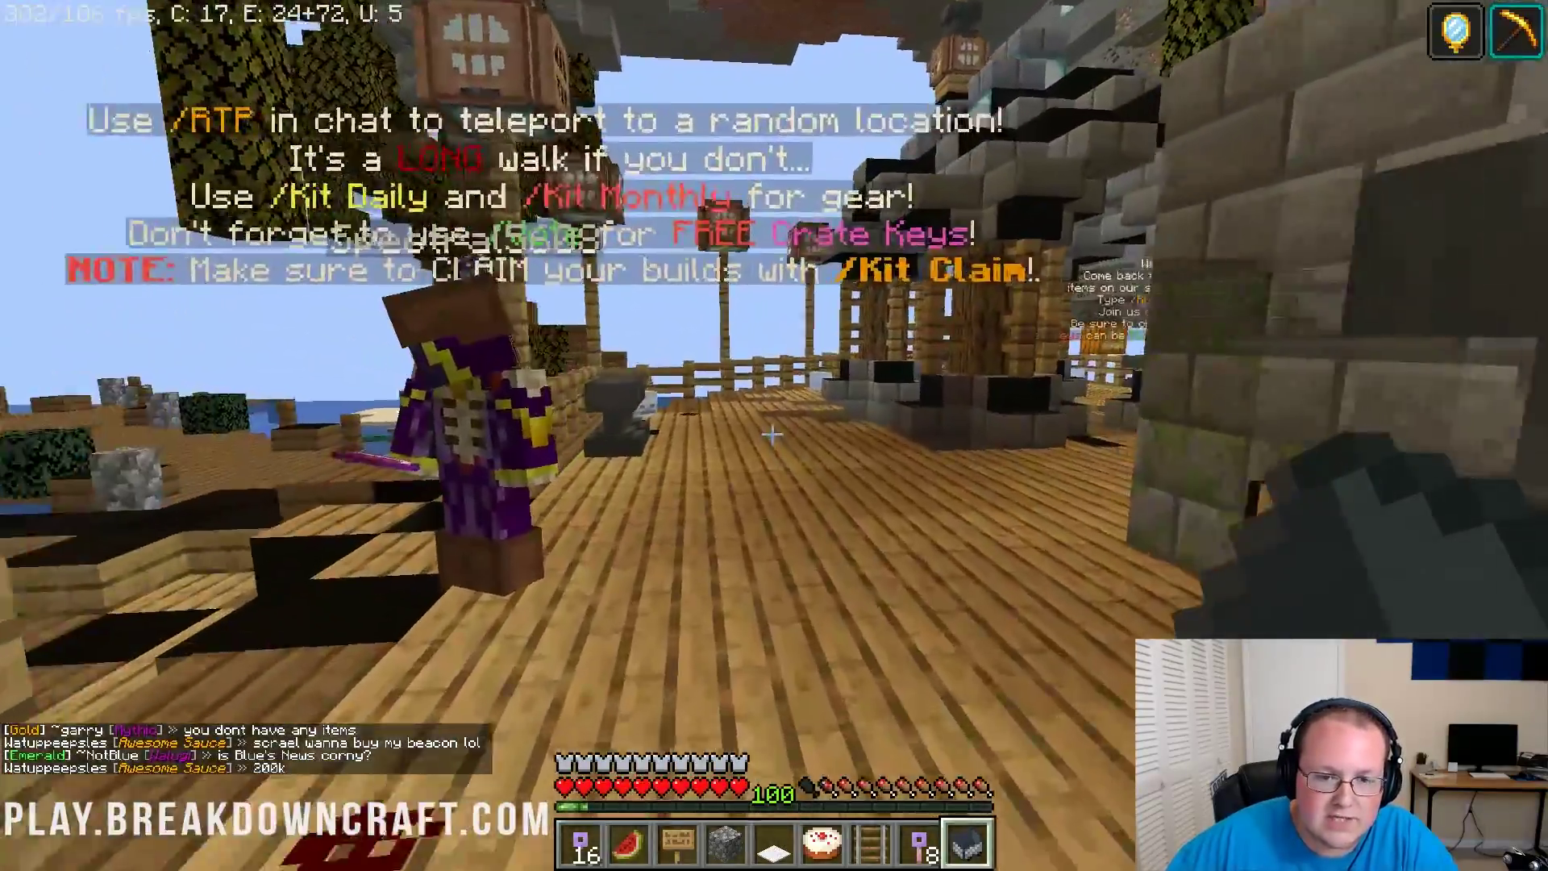
pyautogui.press('w')
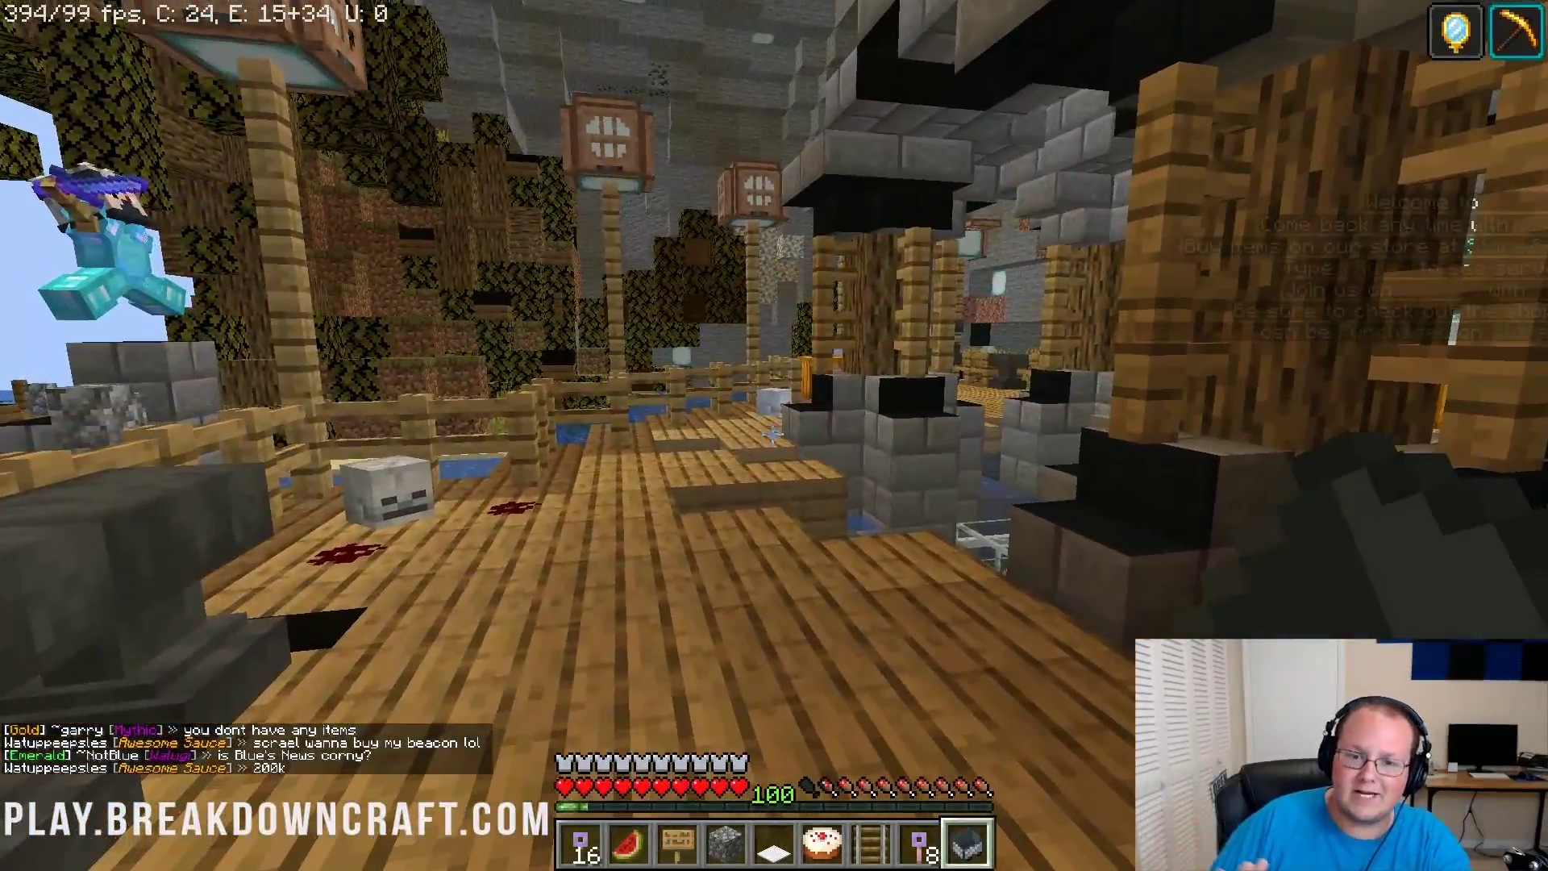
pyautogui.press('w')
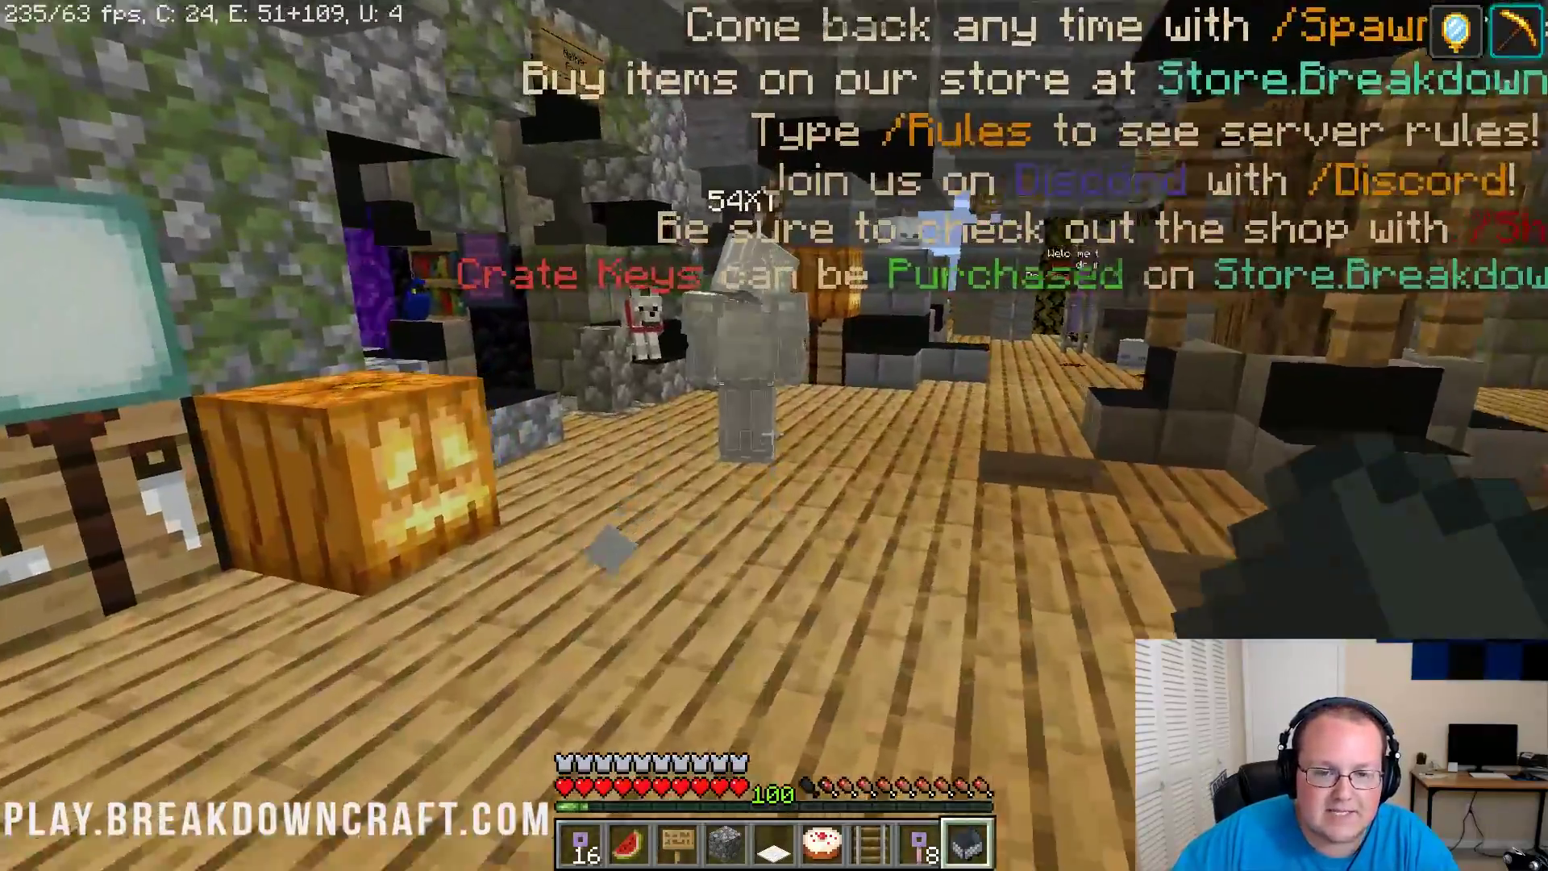
# Step: Walk through the blue portal, then roam the spawn deck by the anvils watching FPS
pyautogui.press('w')
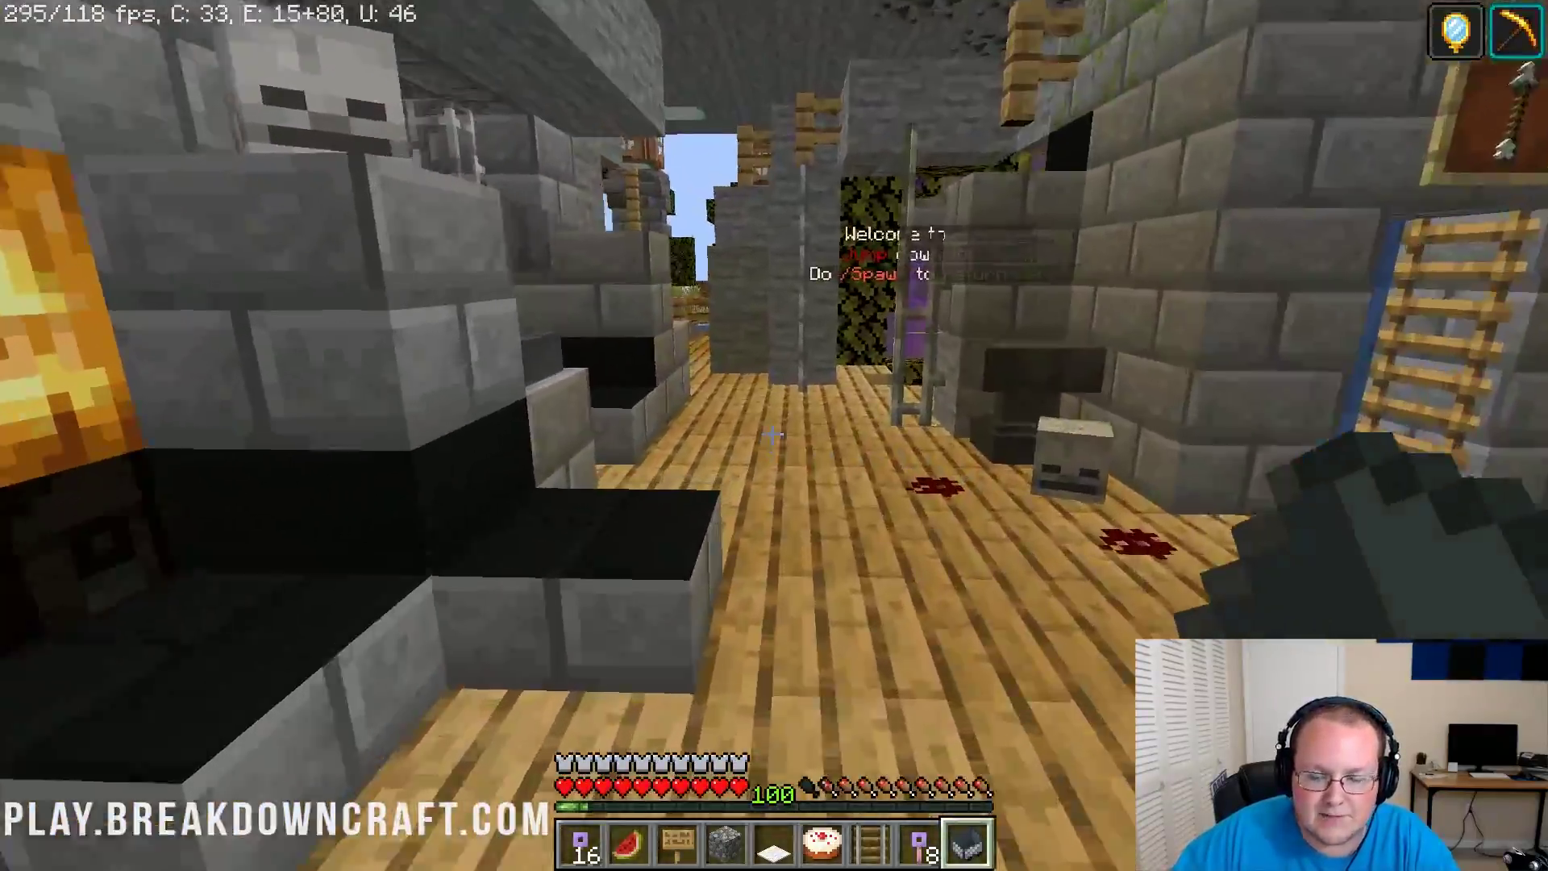
pyautogui.press('w')
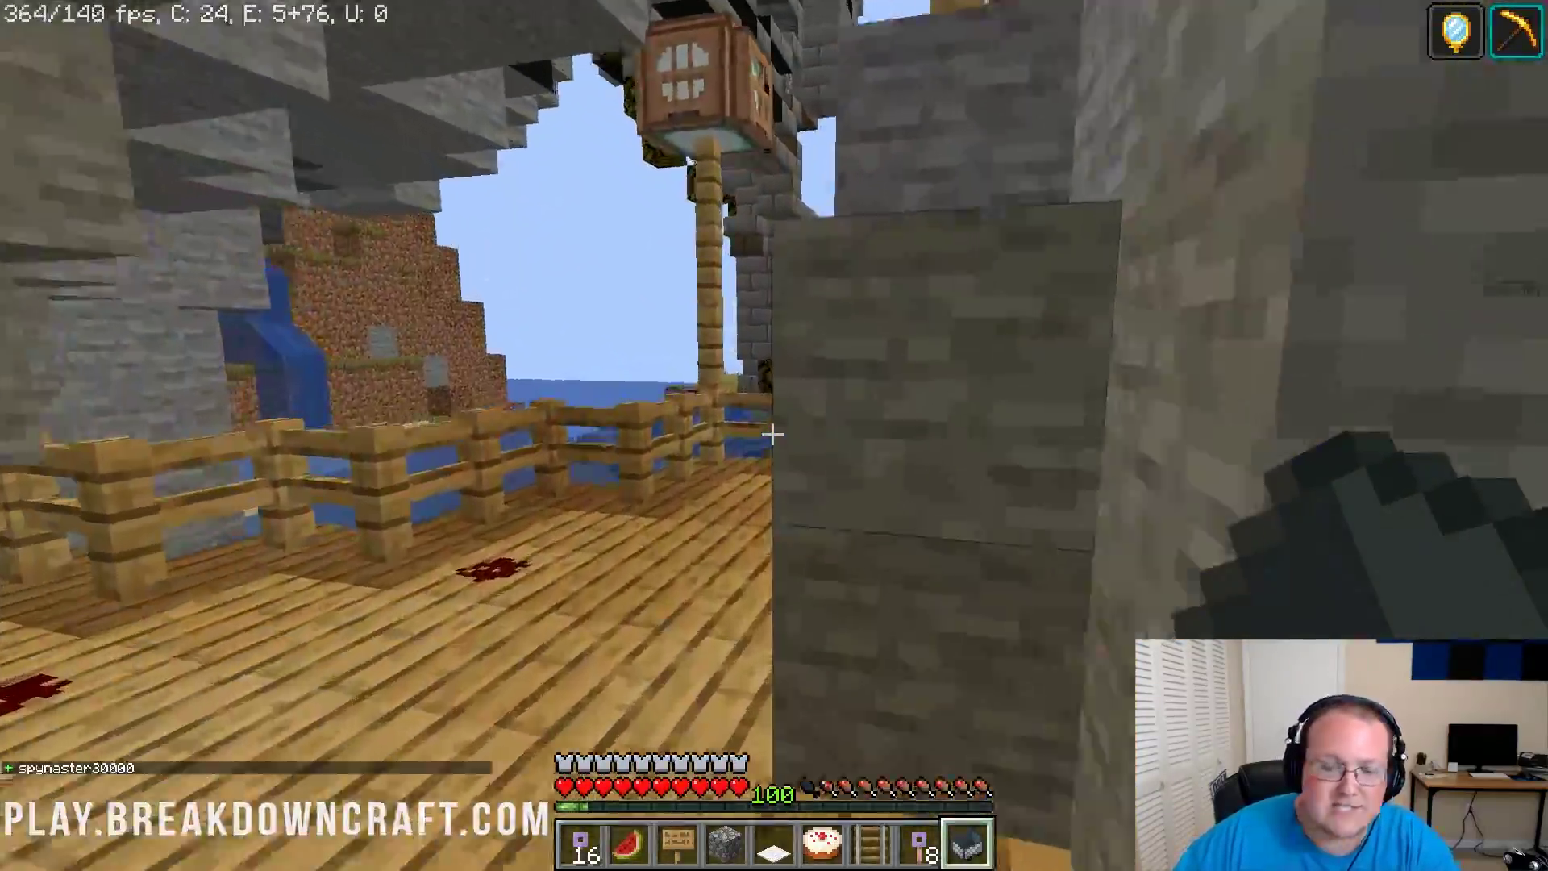
pyautogui.press('w')
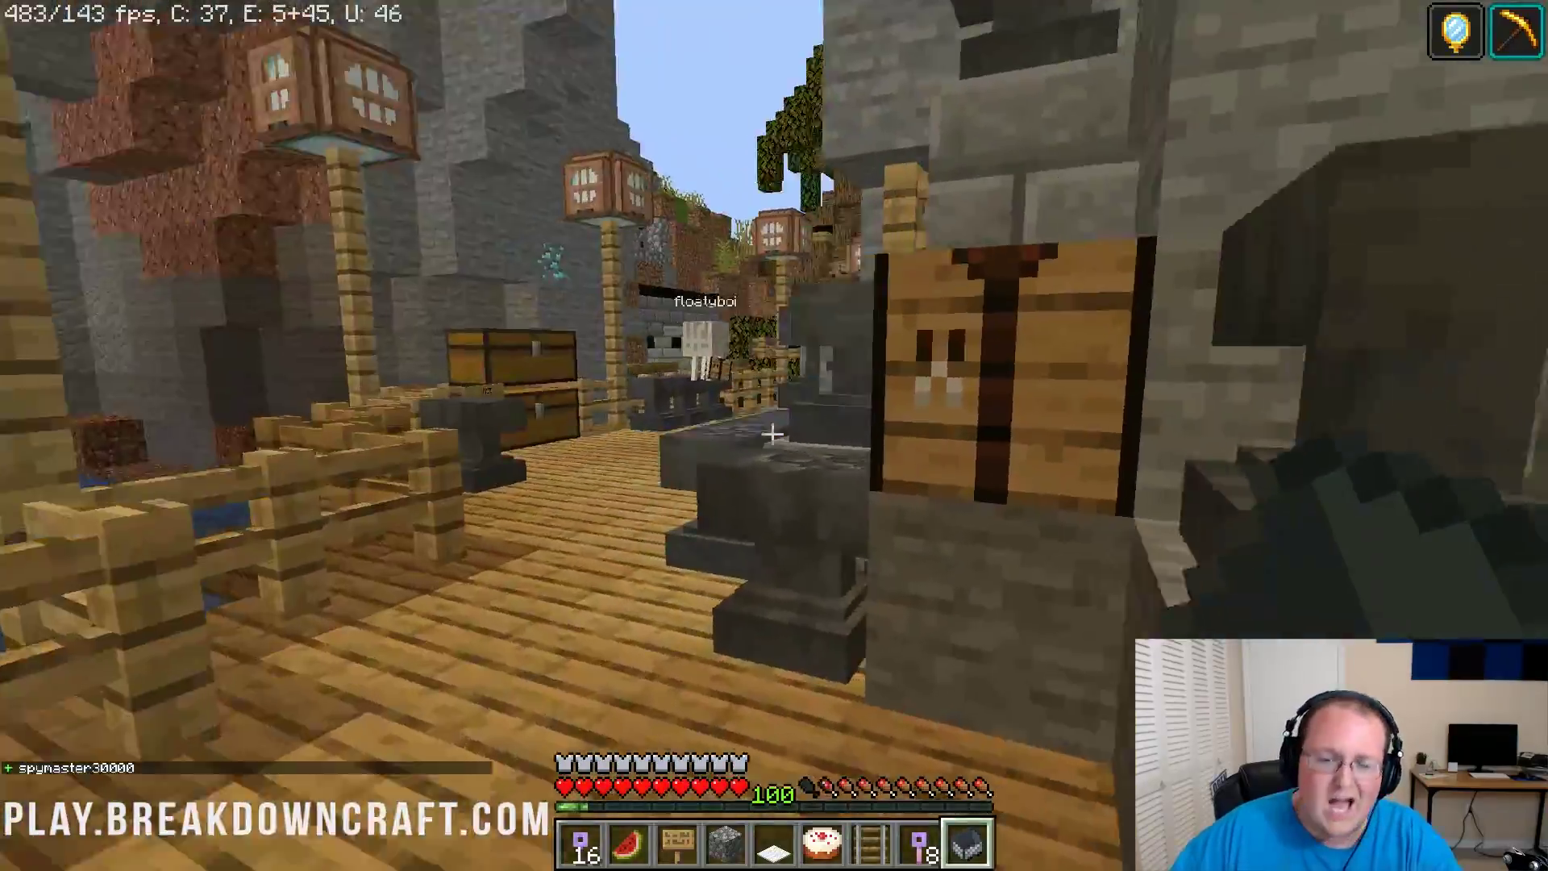
pyautogui.press('w')
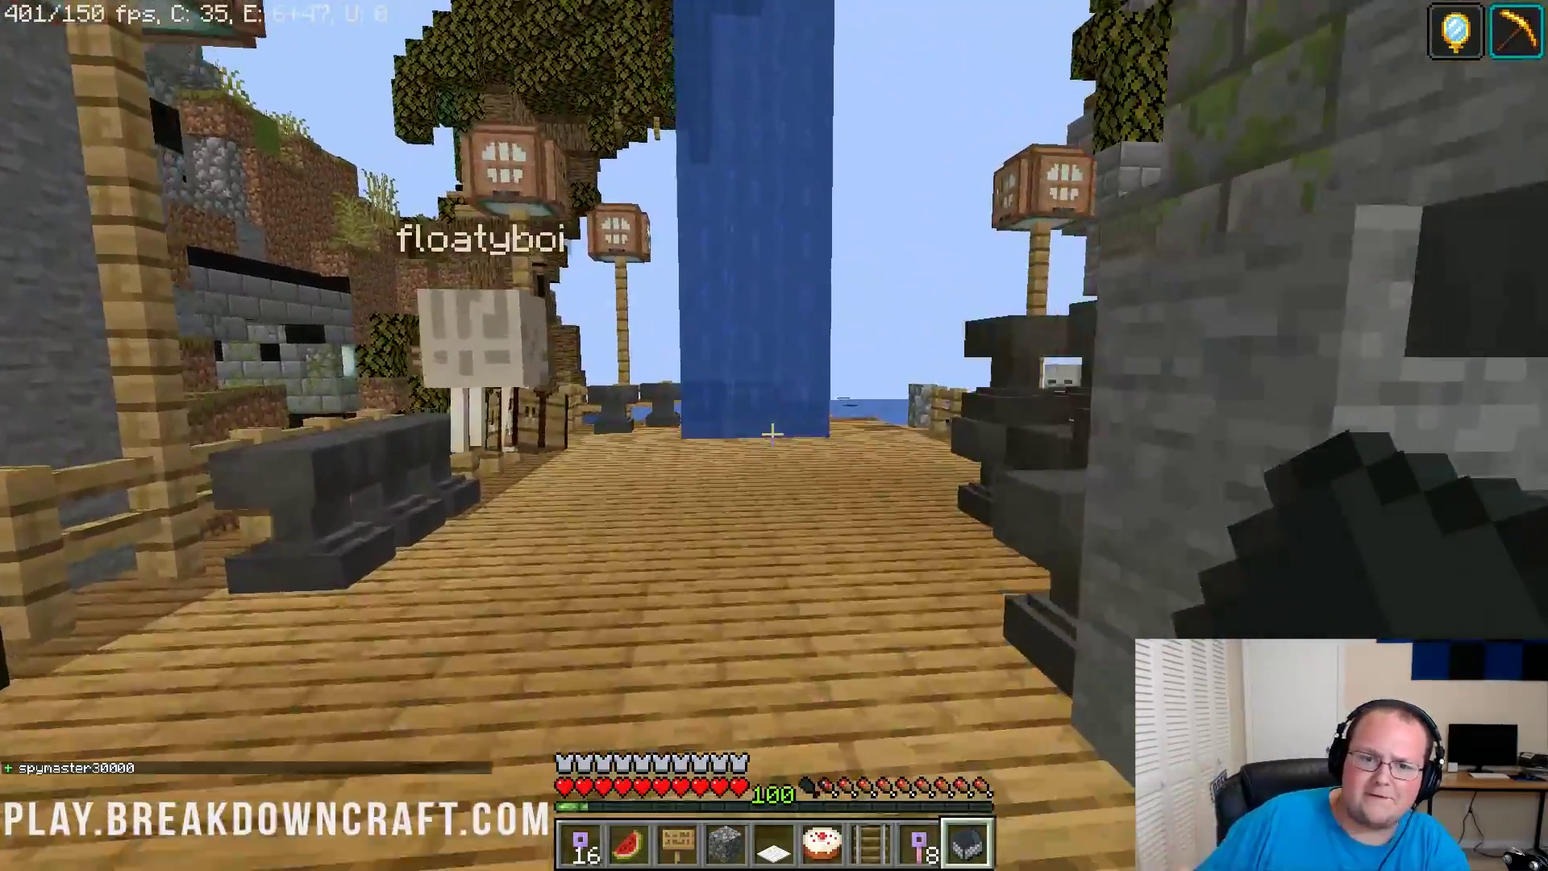
pyautogui.press('w')
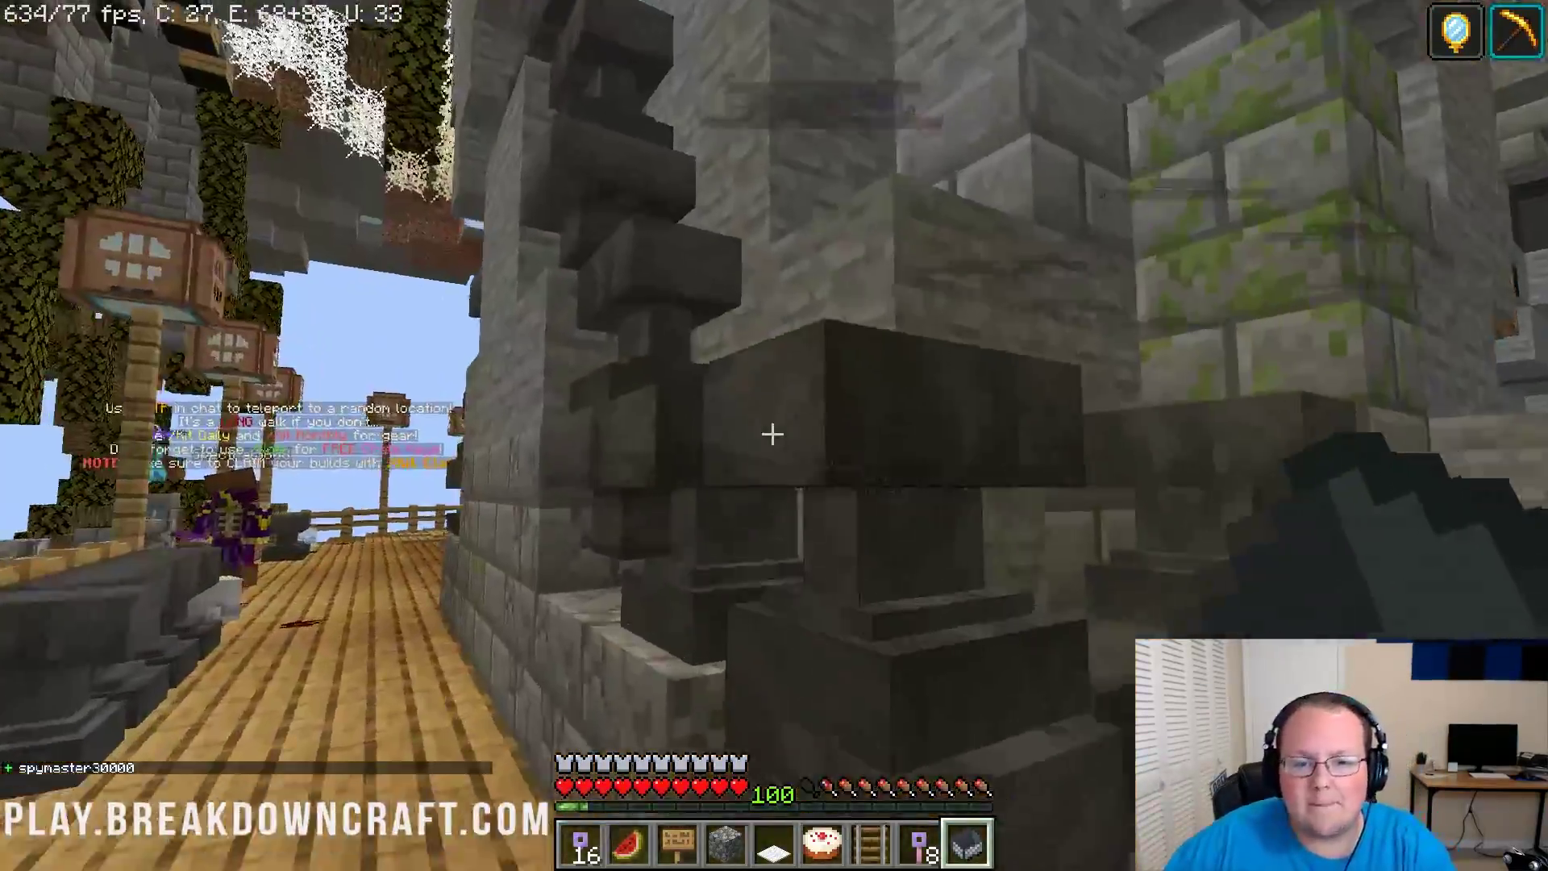
pyautogui.press('w')
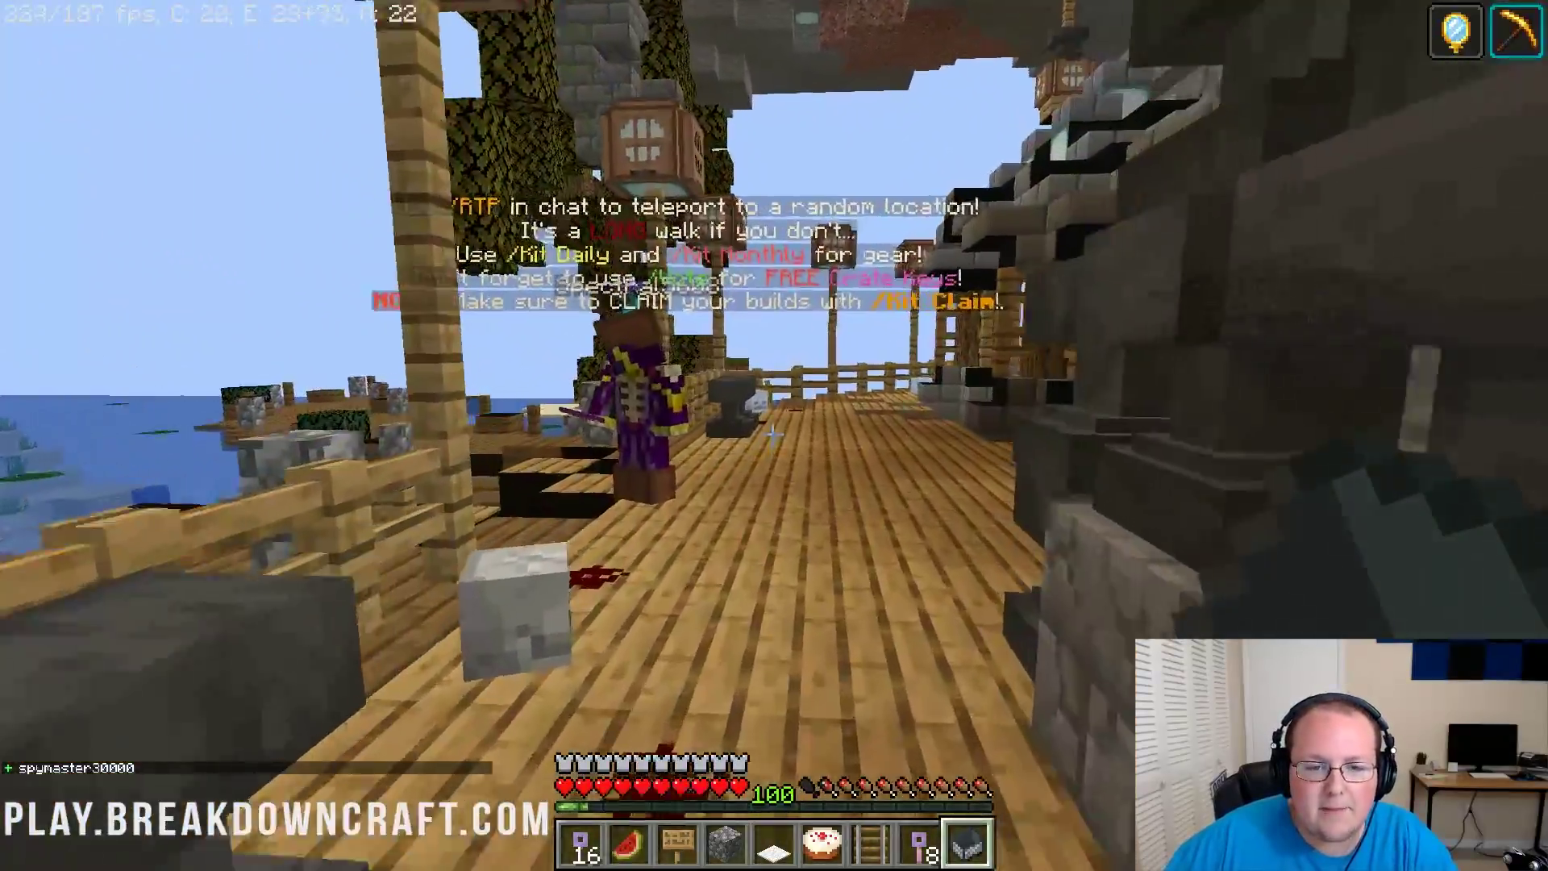
pyautogui.press('w')
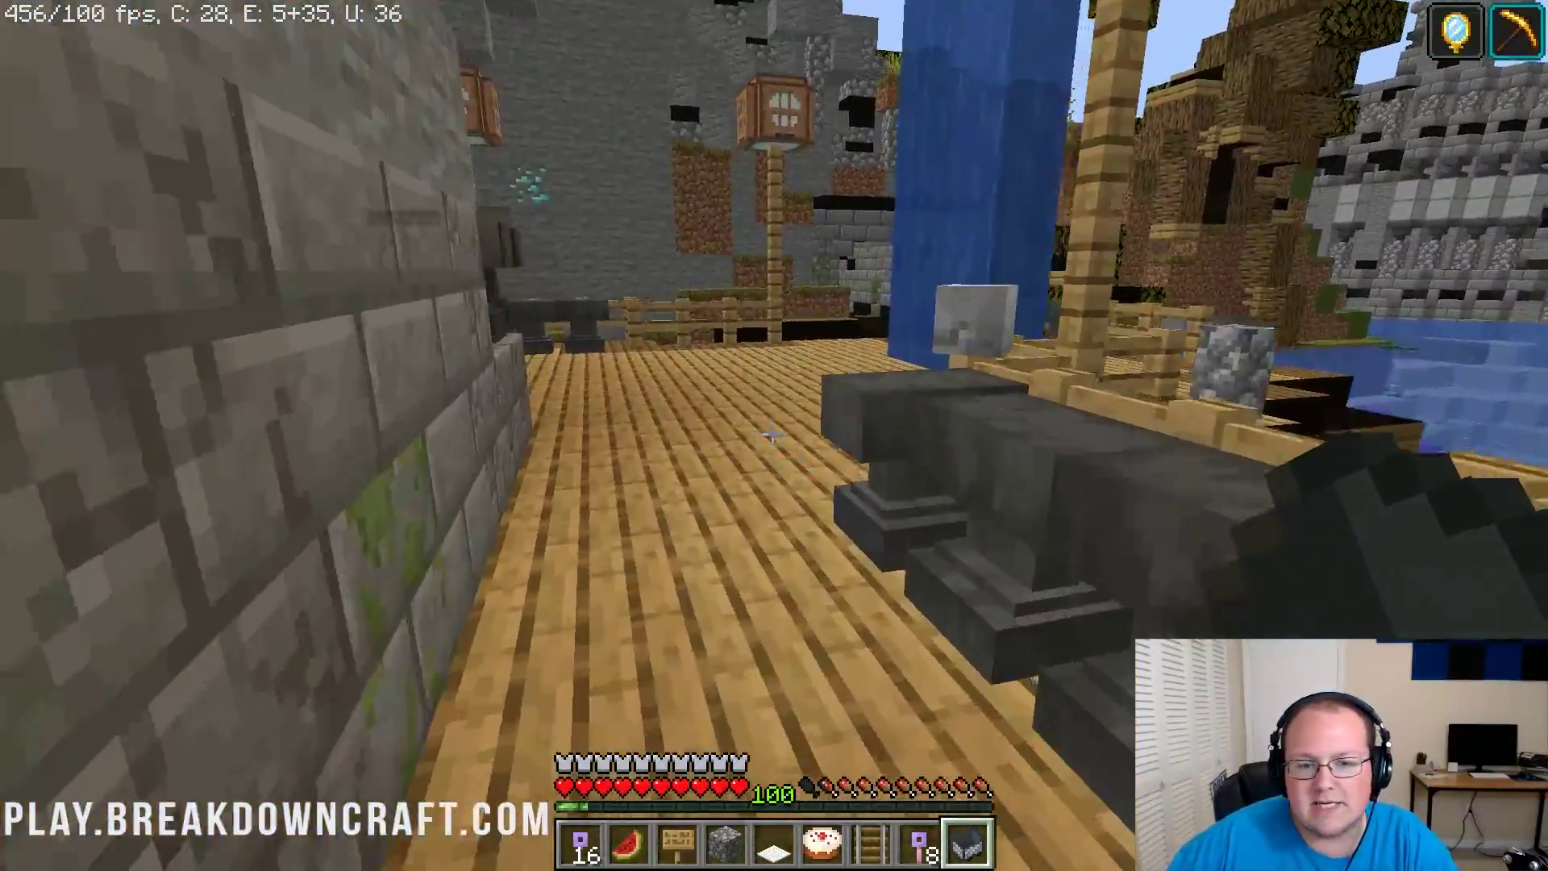
pyautogui.press('w')
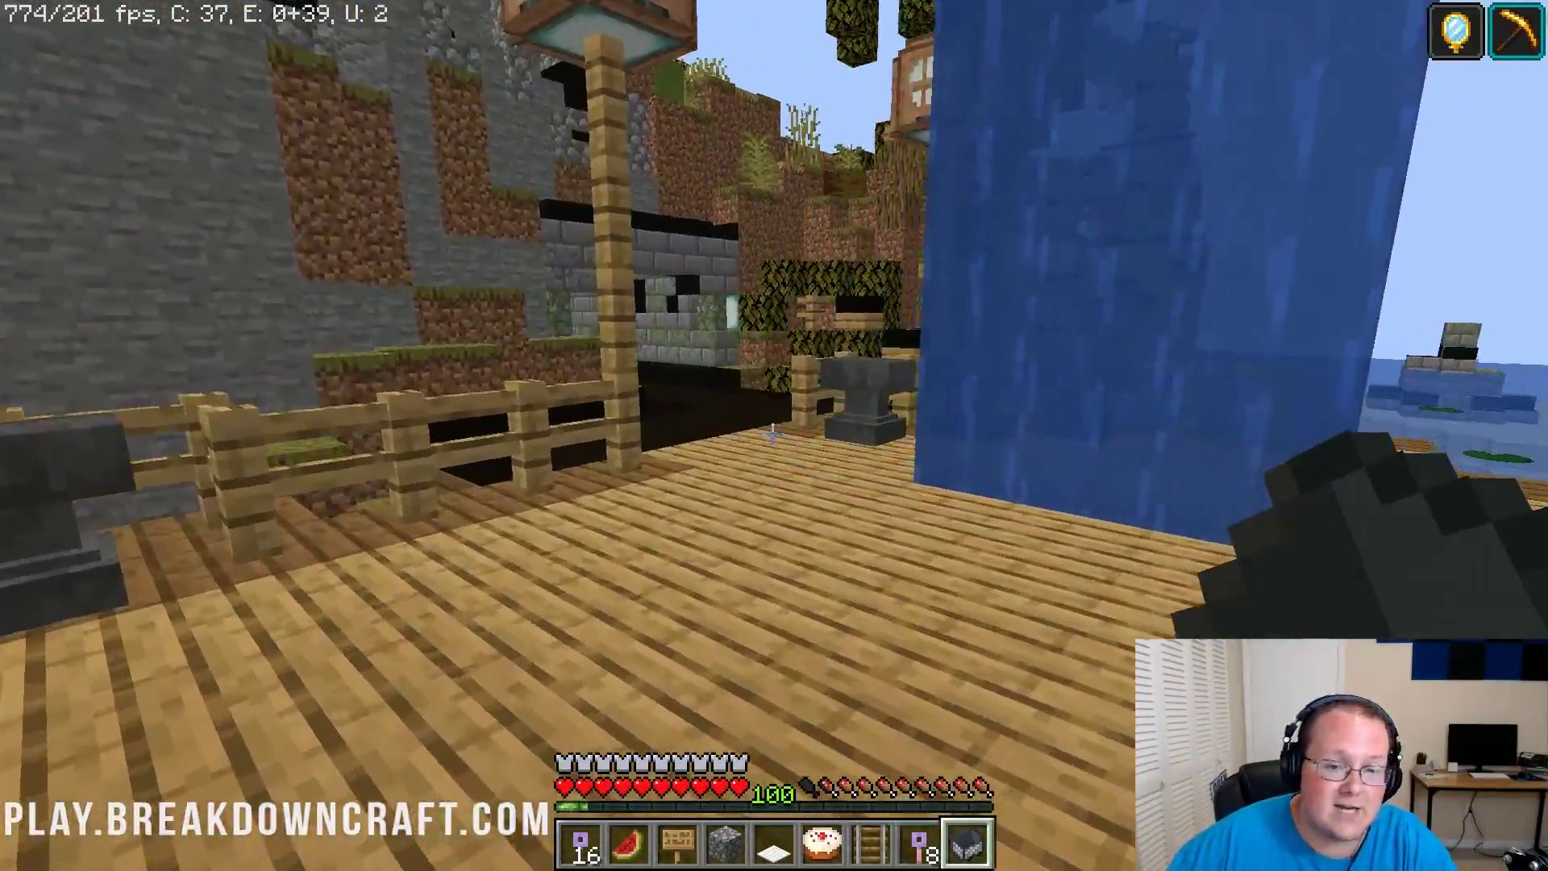